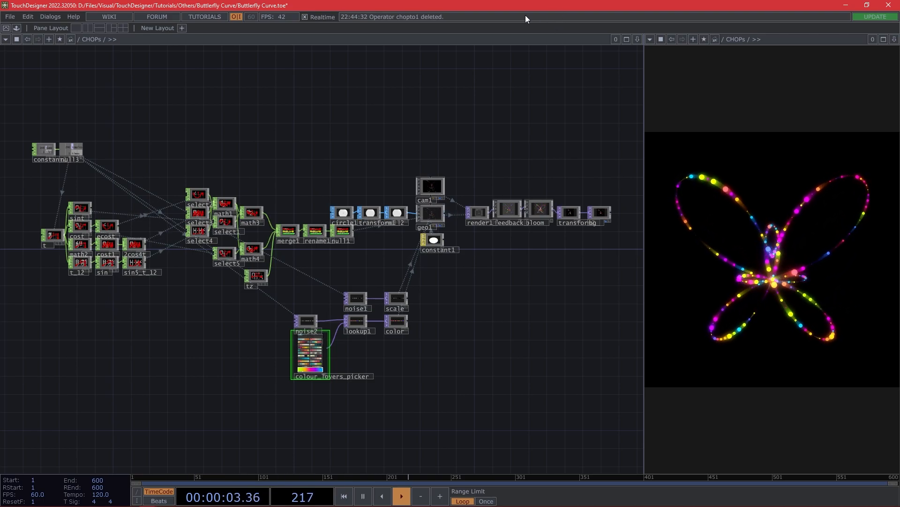
- Switch to the browser and examine the butterfly curve's plots and parametric equations on the Wolfram MathWorld page
drag(501, 8, 0, 105)
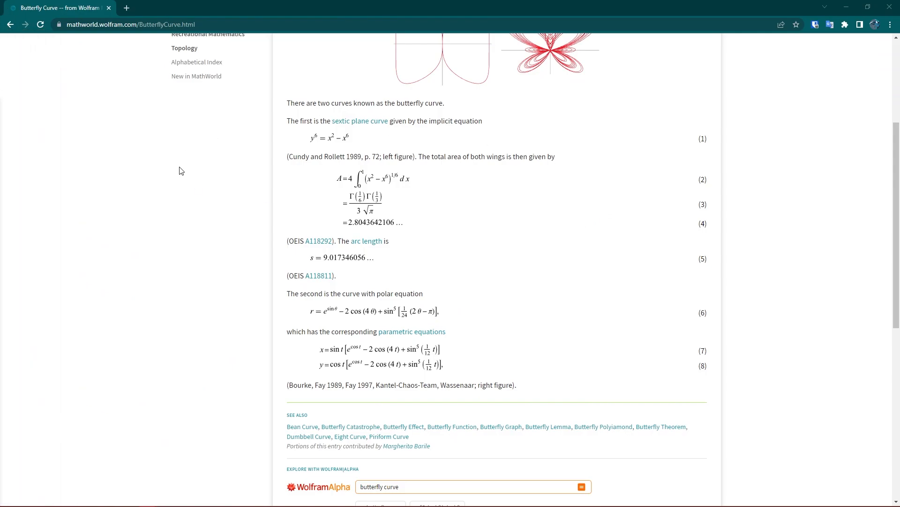
scroll(195, 191, up, 4)
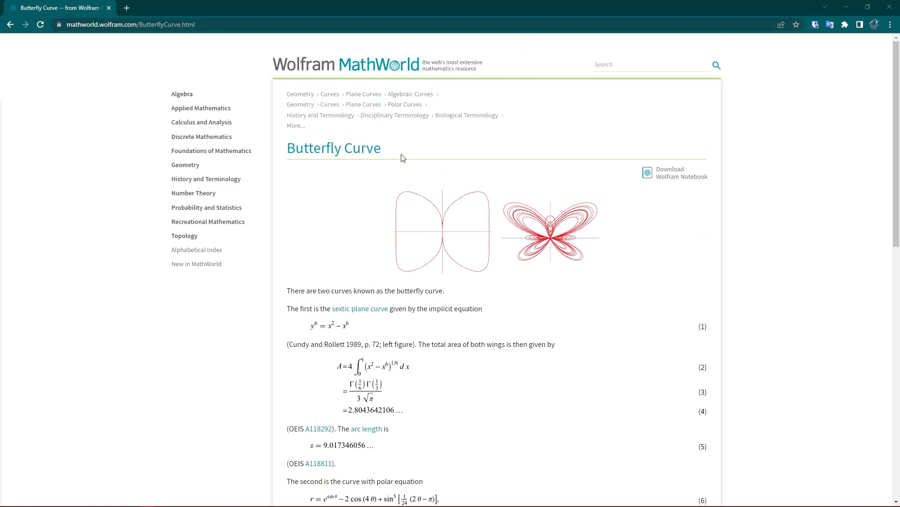
scroll(393, 186, down, 2)
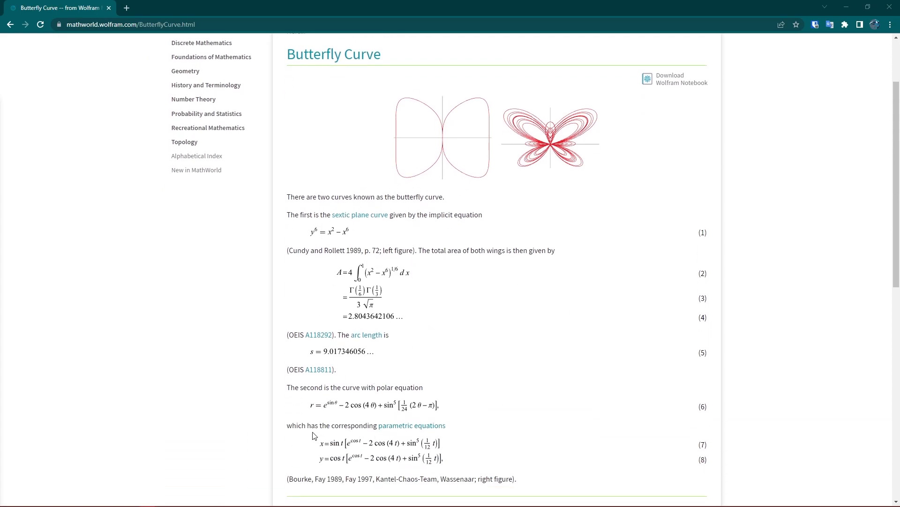
drag(290, 425, 462, 455)
click(495, 430)
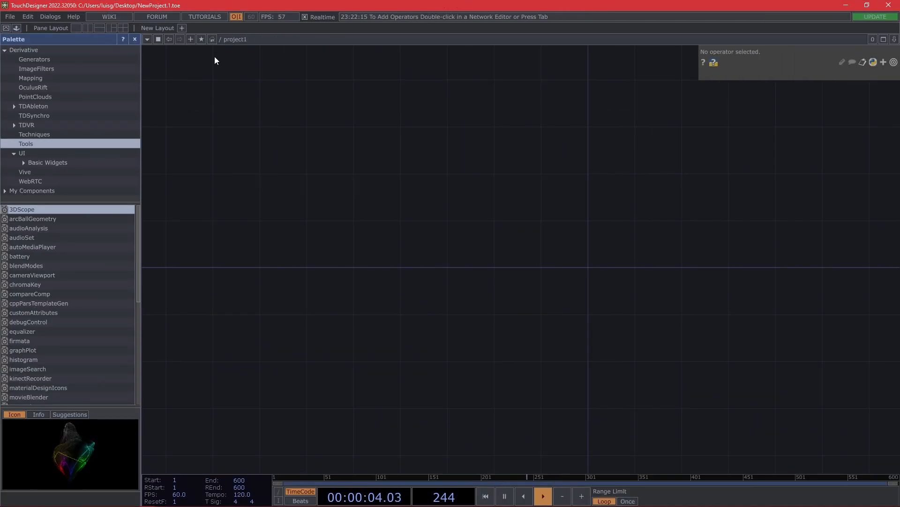
- Close the component Palette in the new TouchDesigner project to free up the network area
click(135, 39)
drag(371, 219, 680, 288)
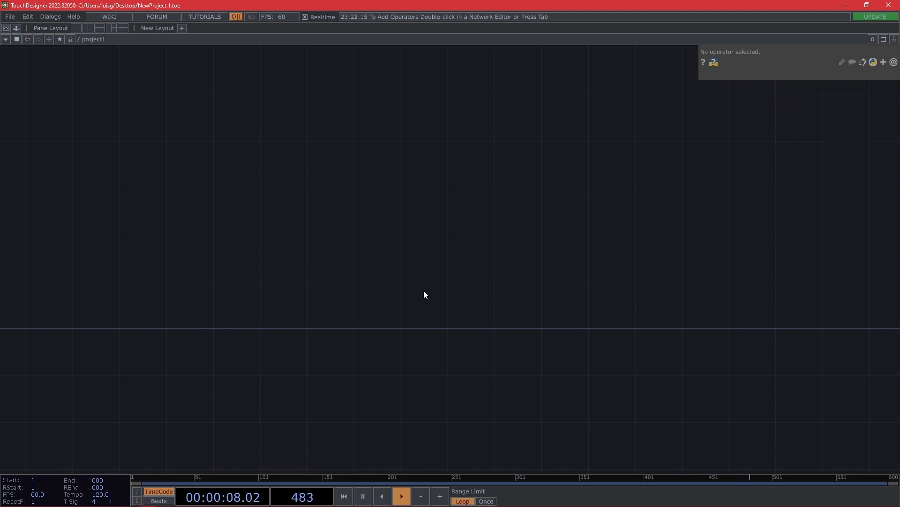
click(444, 291)
click(488, 312)
drag(642, 374, 556, 354)
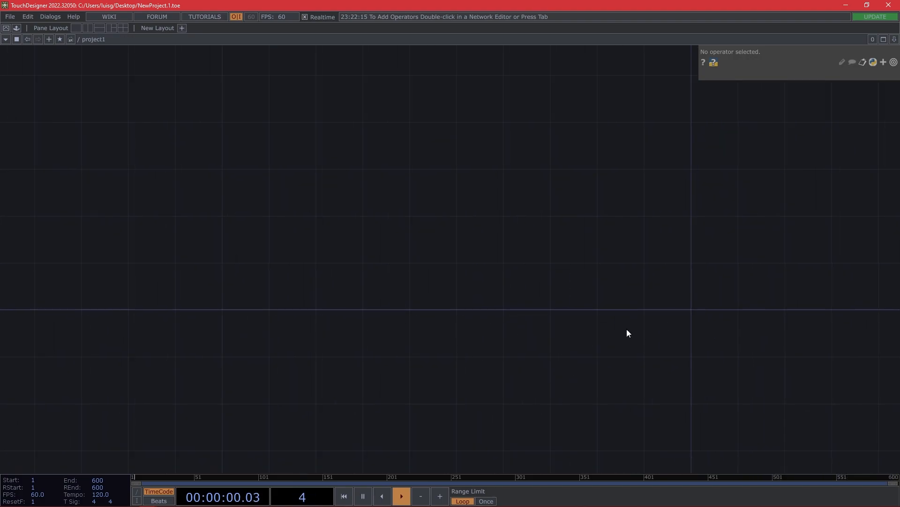
mouse_move(484, 383)
mouse_down()
mouse_move(631, 388)
mouse_move(498, 389)
mouse_up()
- Place a Circle SOP in the empty network
double_click(471, 296)
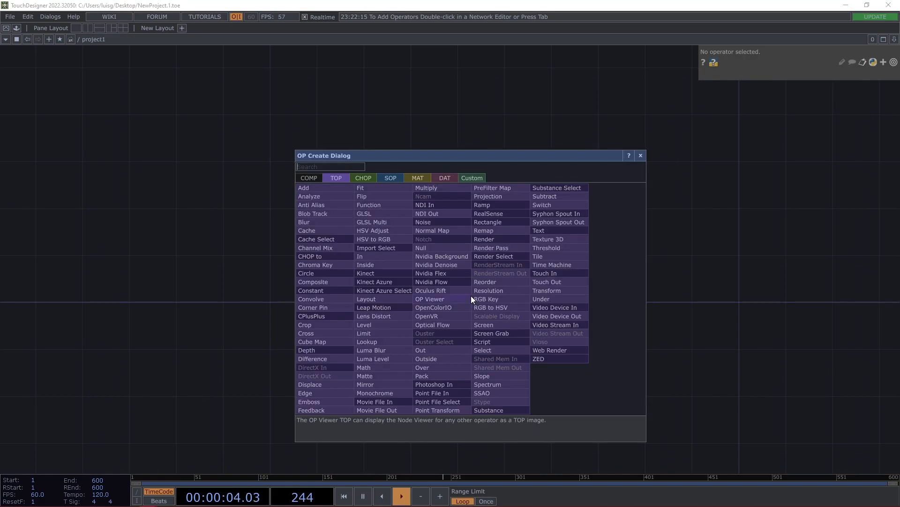
click(392, 177)
text(ci)
click(347, 345)
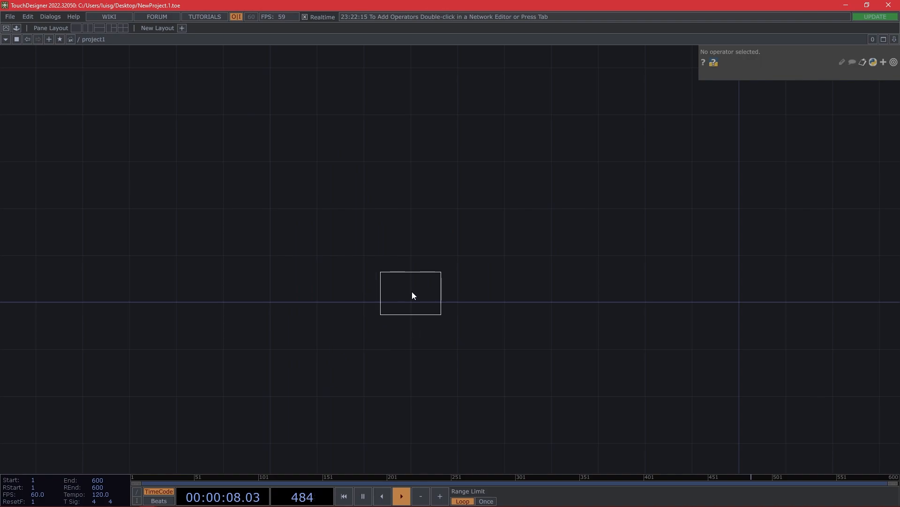
click(443, 281)
- Append a Transform SOP to the circle and set its uniform scale to 0.0333
right_click(475, 278)
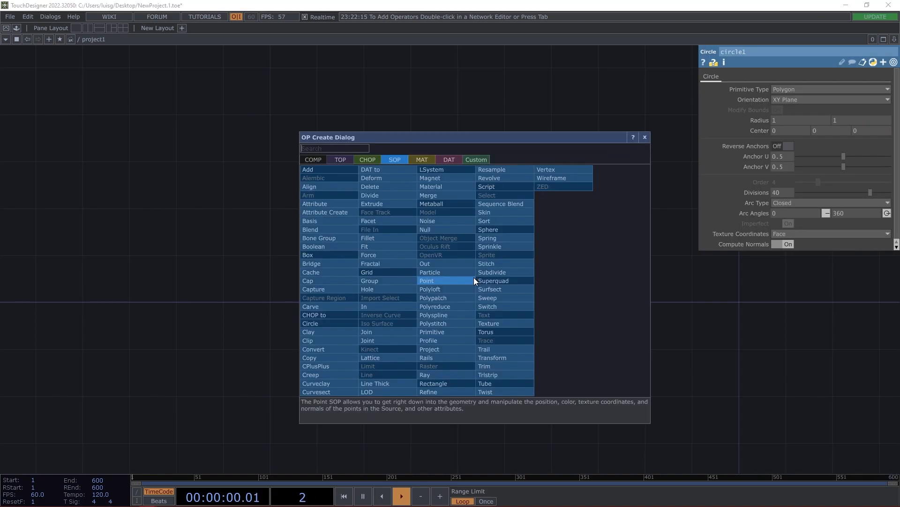
click(504, 361)
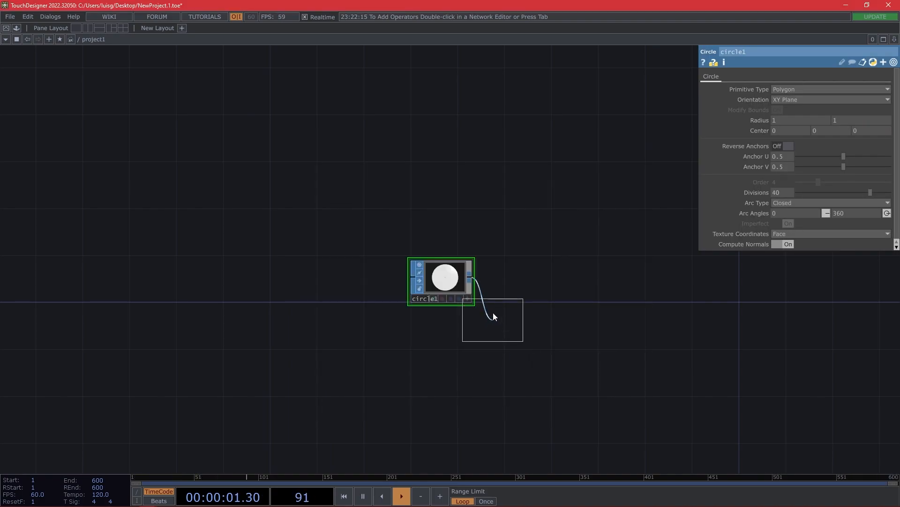
click(510, 285)
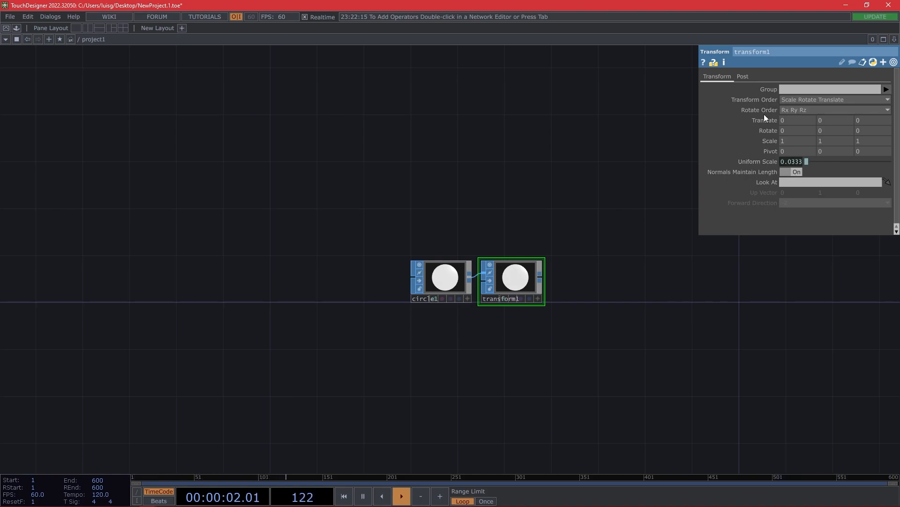
- Append a Null SOP to the output of transform1
click(542, 279)
text(n)
click(518, 232)
click(584, 278)
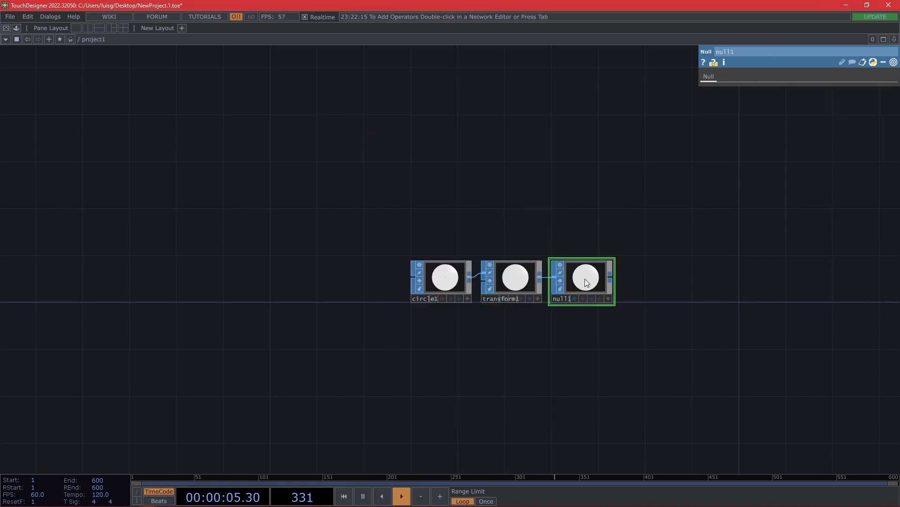
- Add a Geometry COMP fed by the Null SOP at the end of the circle chain
click(610, 277)
click(455, 159)
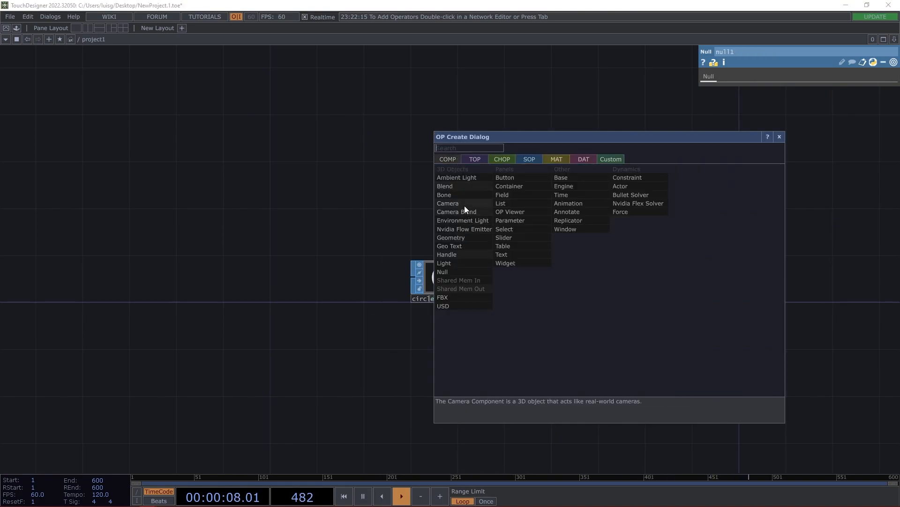
click(465, 234)
click(682, 281)
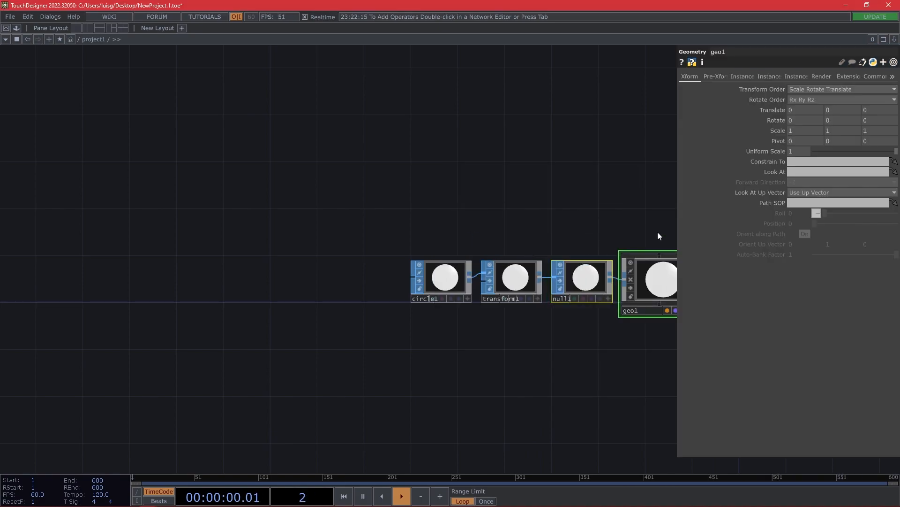
- Place a Camera COMP above the geometry component
double_click(646, 231)
click(485, 157)
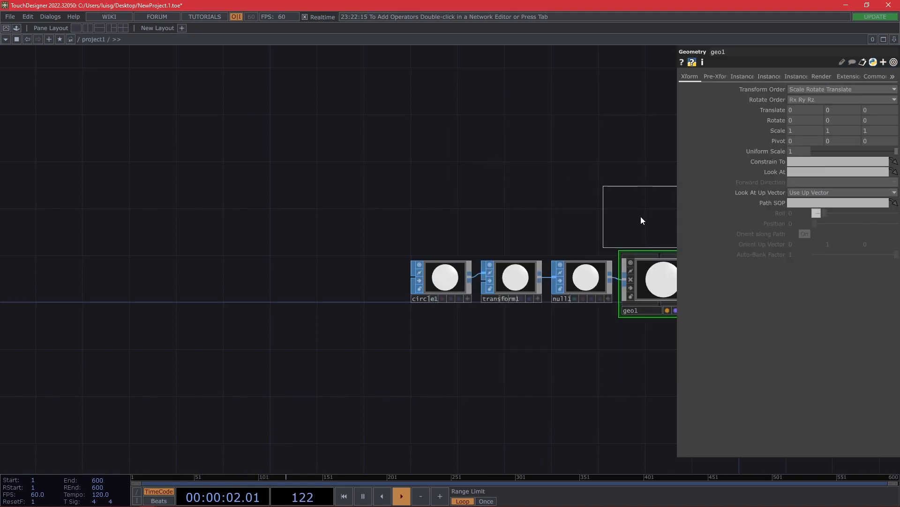
click(640, 216)
drag(493, 200, 387, 190)
mouse_move(548, 214)
mouse_down()
mouse_move(576, 216)
mouse_move(564, 216)
mouse_up()
- Place a Constant MAT below the geometry component and assign it as the geometry's material
double_click(556, 298)
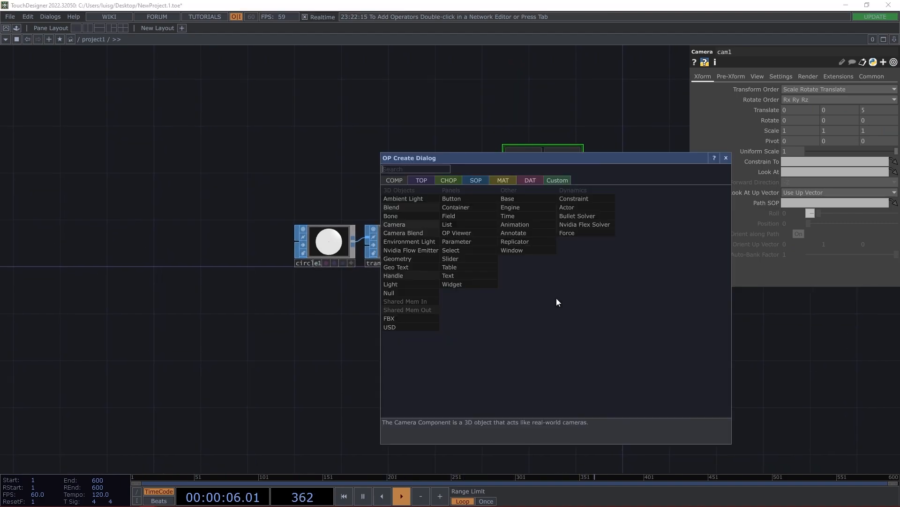
click(491, 181)
click(423, 190)
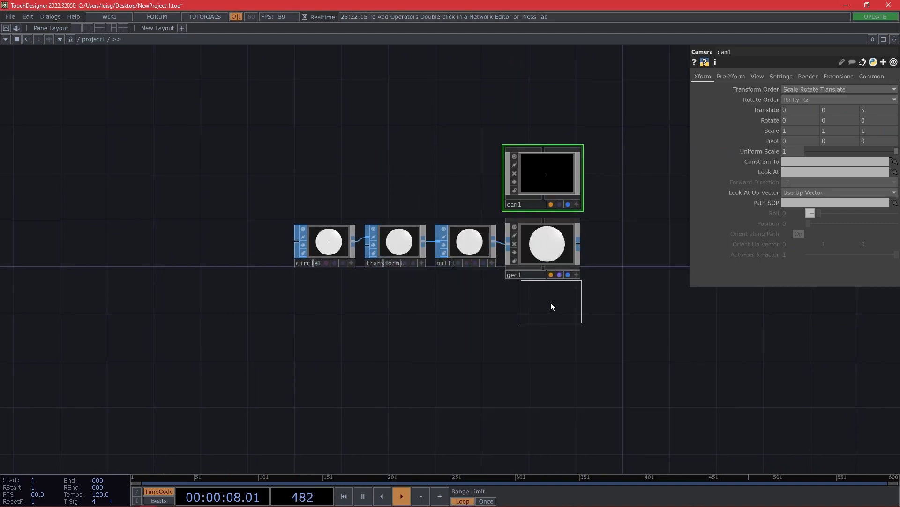
click(548, 305)
drag(603, 307, 553, 276)
drag(499, 273, 496, 226)
click(509, 210)
- Place a Render TOP beside the geometry component
drag(561, 230, 494, 239)
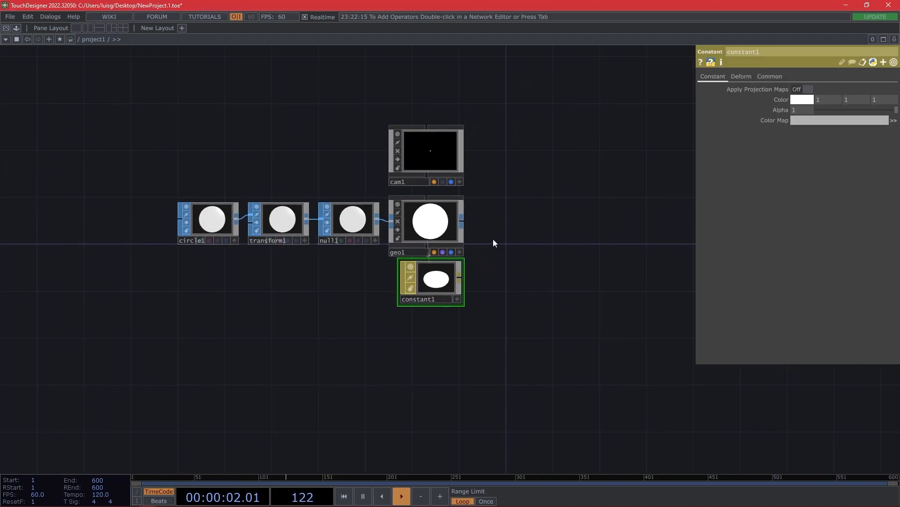
double_click(494, 236)
click(358, 118)
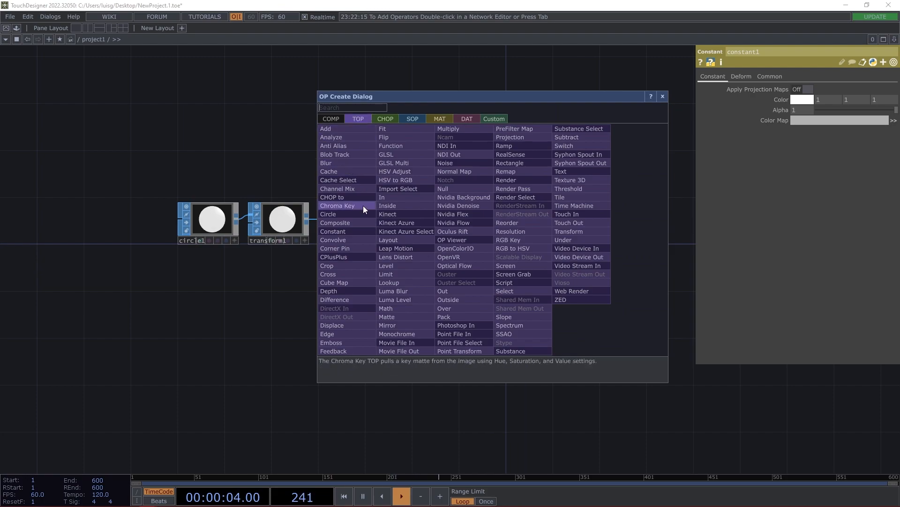
text(re)
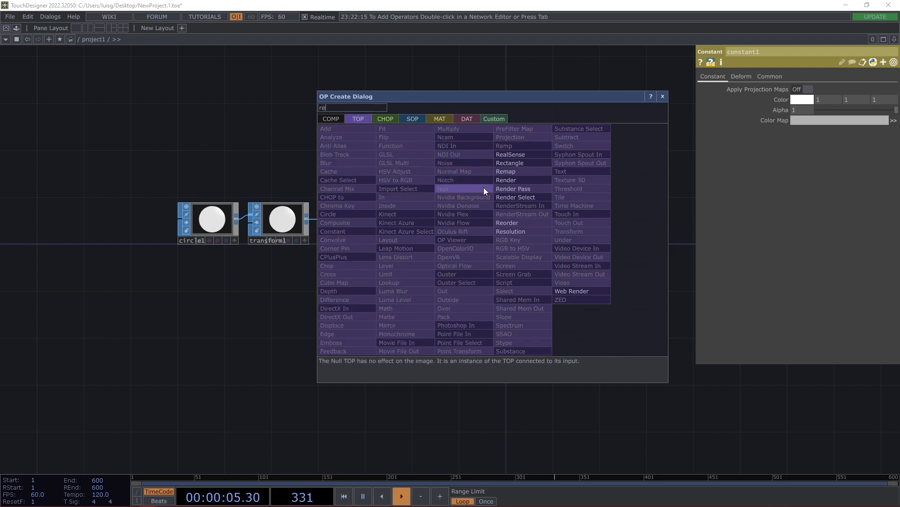
click(520, 178)
click(511, 224)
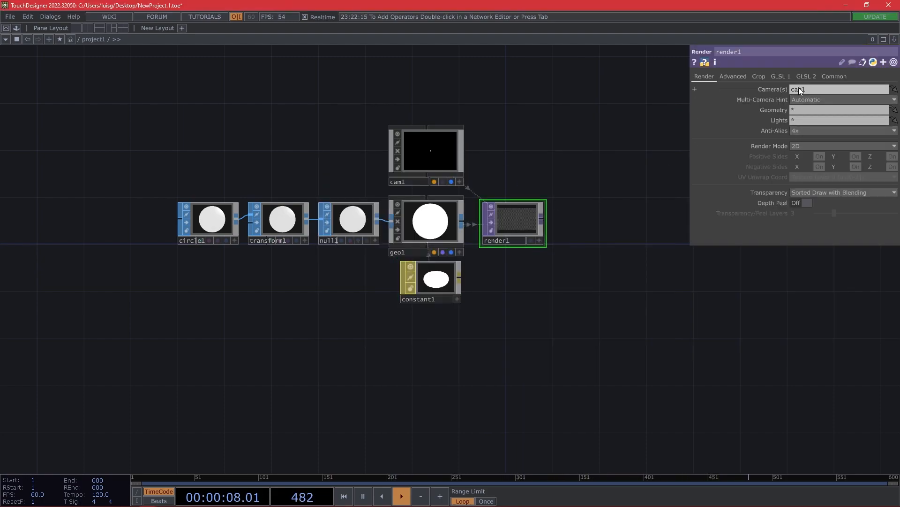
- Set the Render TOP's resolution to 1280 by 1280 and its pixel format to 16-bit float (RGBA)
click(833, 77)
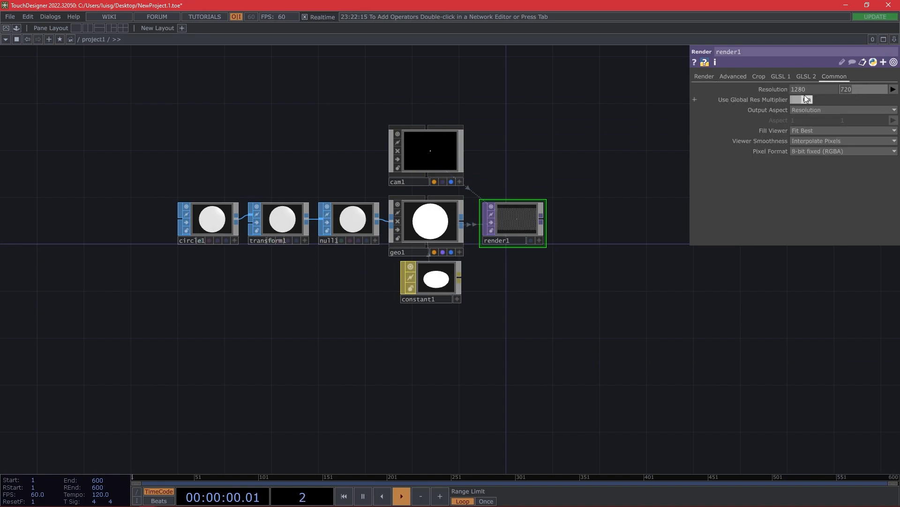
text(1280)
click(804, 95)
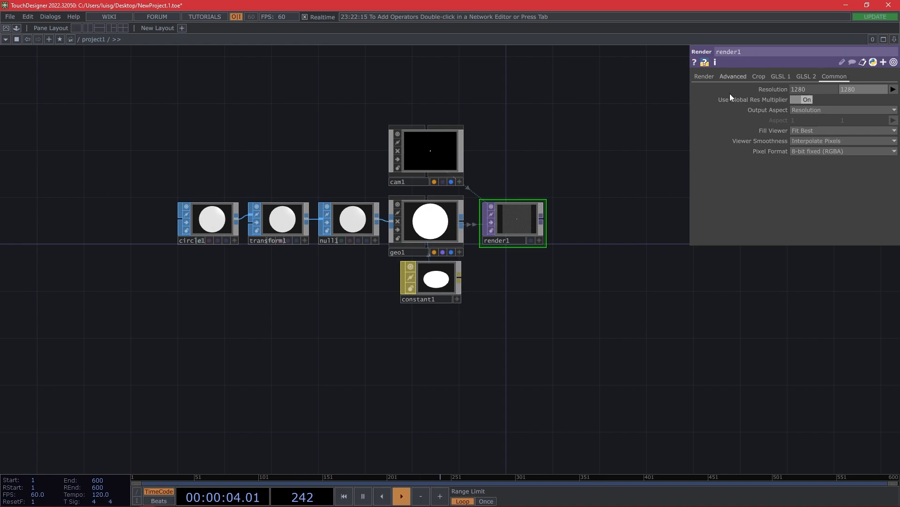
click(839, 152)
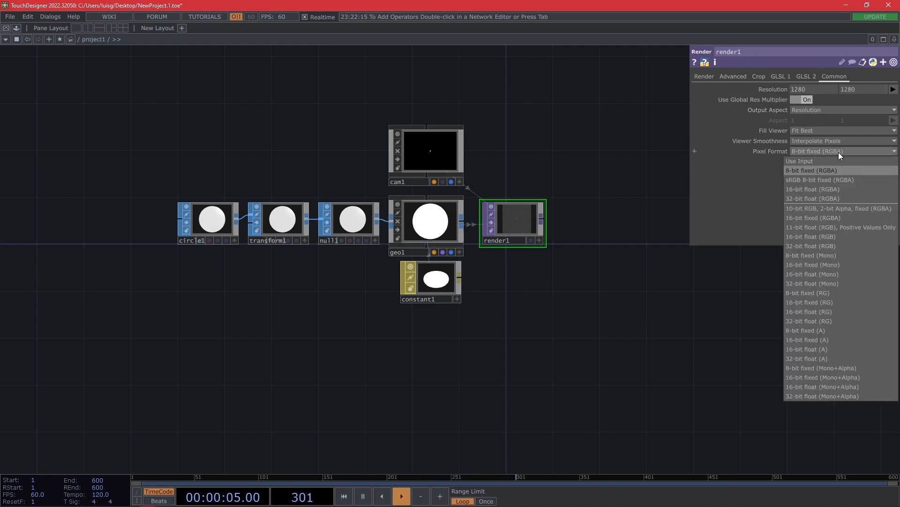
click(840, 191)
- Append a Transform TOP to the render, composite it over the background color, and set the background alpha to 1
drag(516, 223, 449, 246)
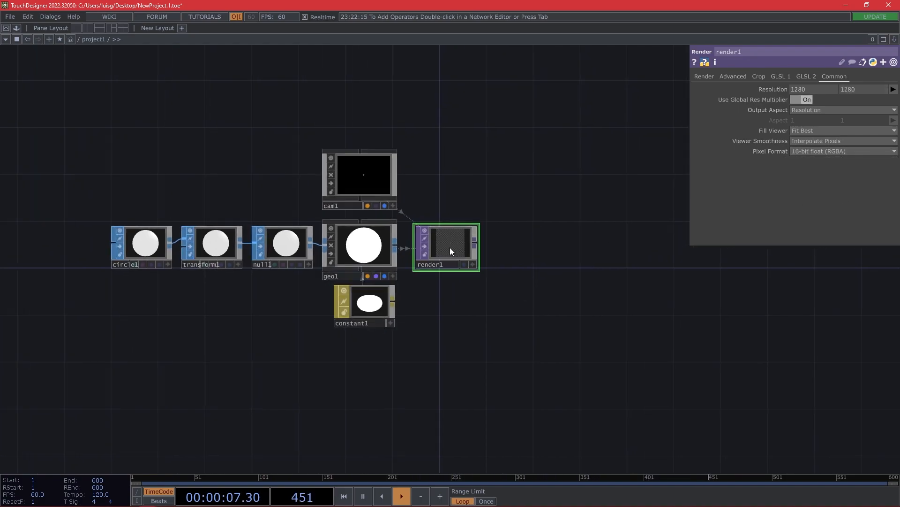
right_click(479, 246)
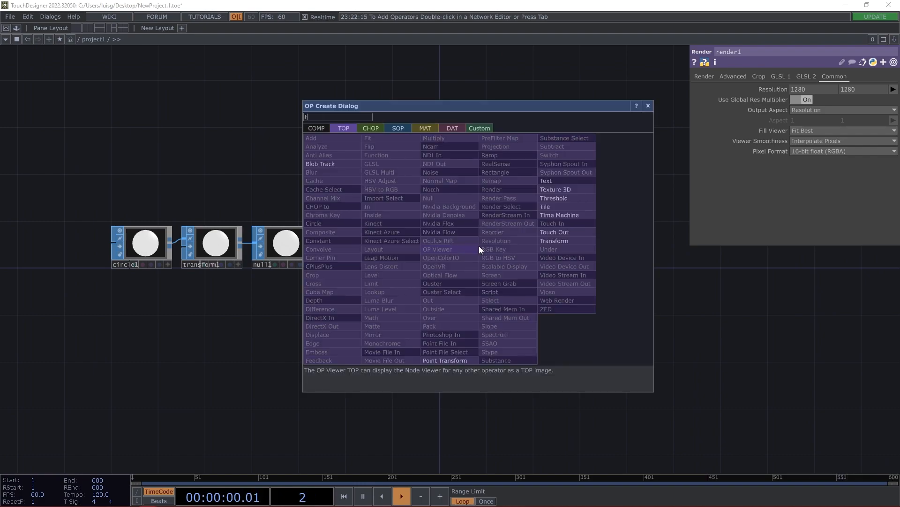
click(561, 247)
click(525, 249)
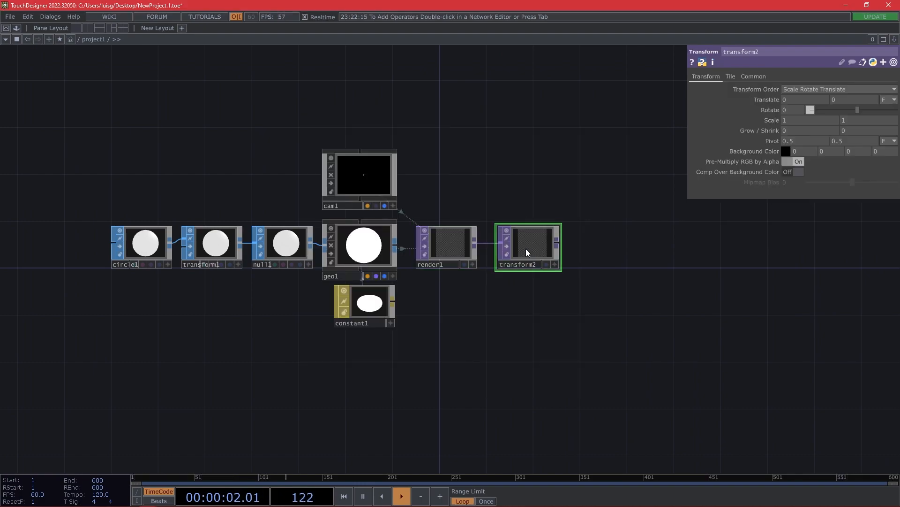
click(798, 172)
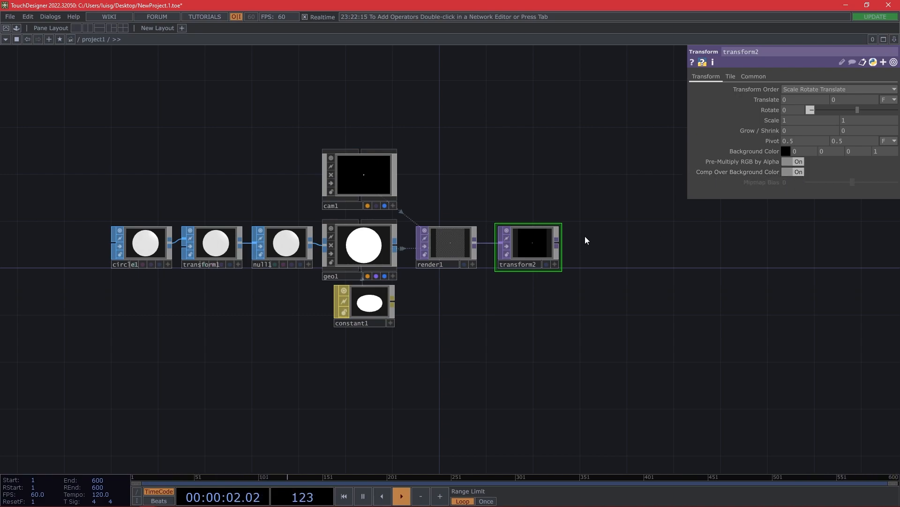
- Append a Null TOP to the output of transform2
click(558, 244)
text(n)
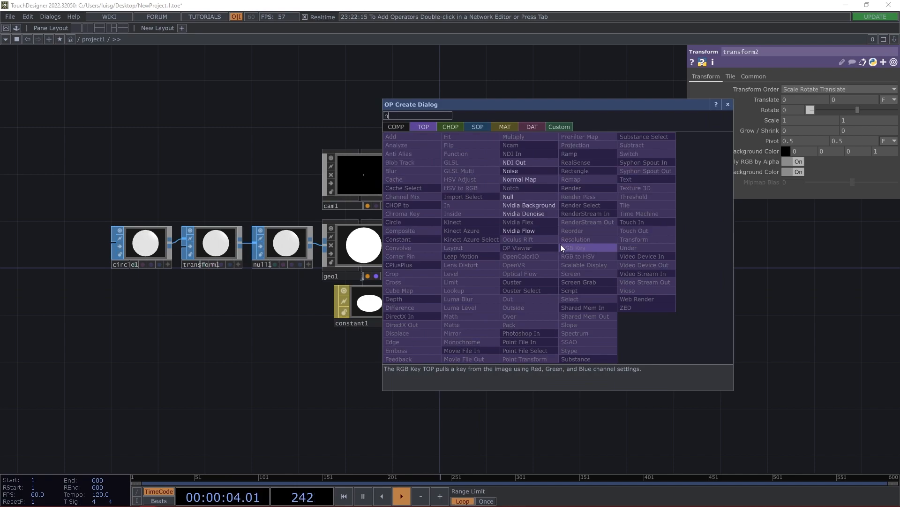
click(513, 198)
click(603, 242)
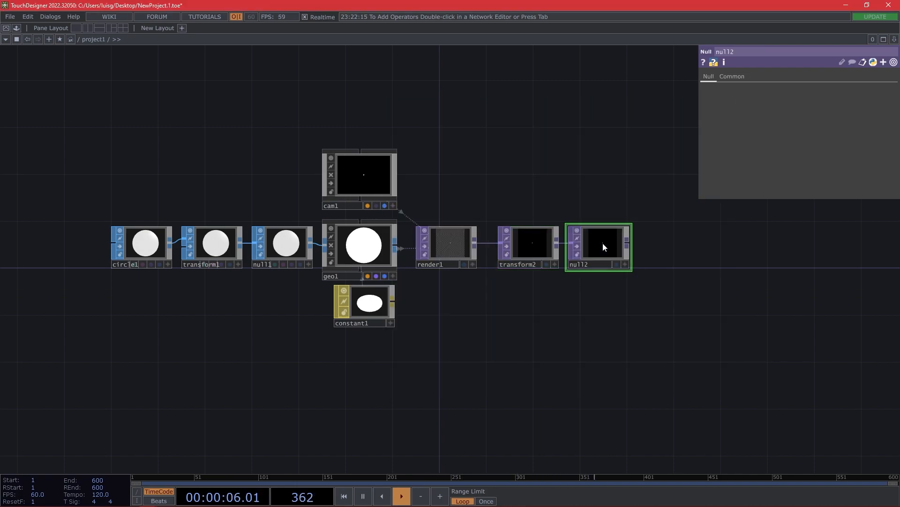
- Show the final Null TOP as the network background and rename it bg
click(617, 263)
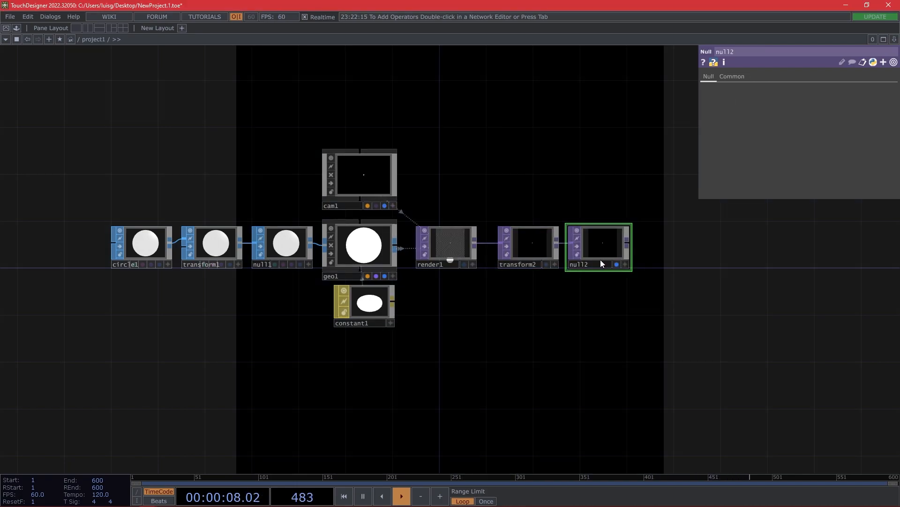
double_click(598, 262)
text(bg)
key(Return)
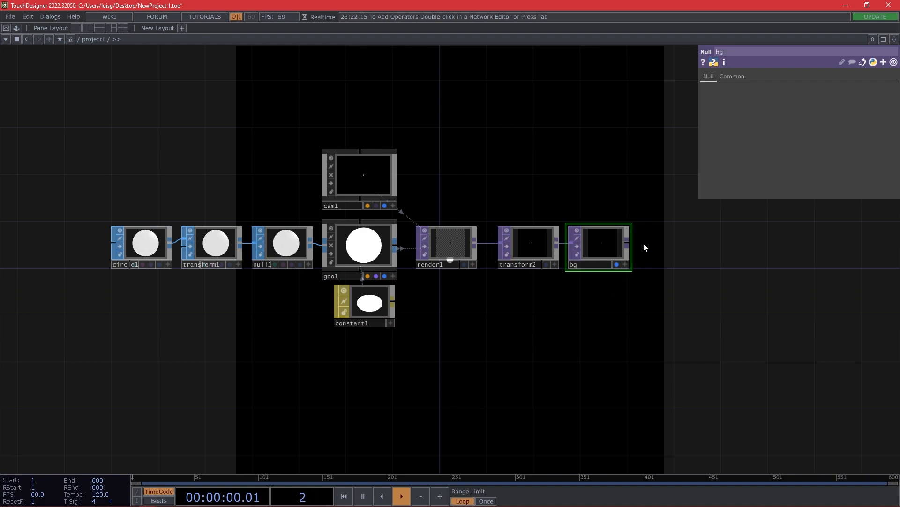
- Split the workspace into two side-by-side panes and make the second one a TOP Viewer
click(91, 29)
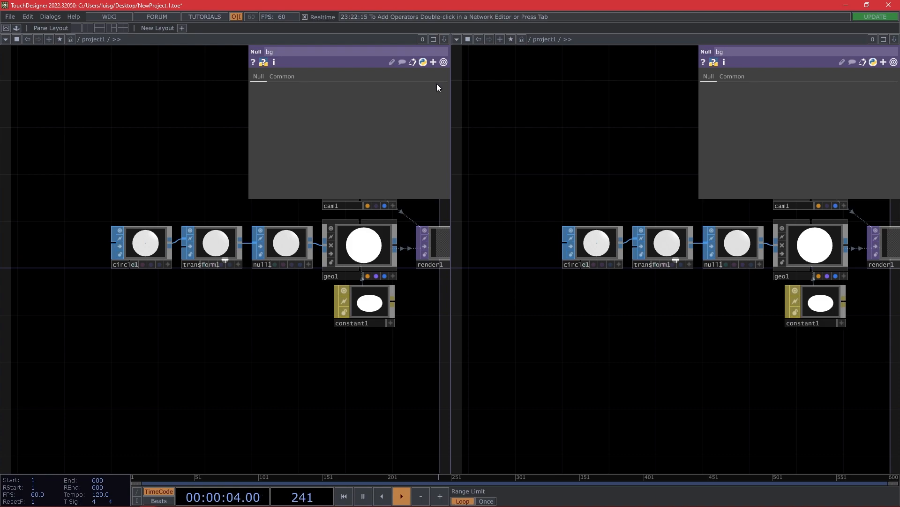
click(457, 41)
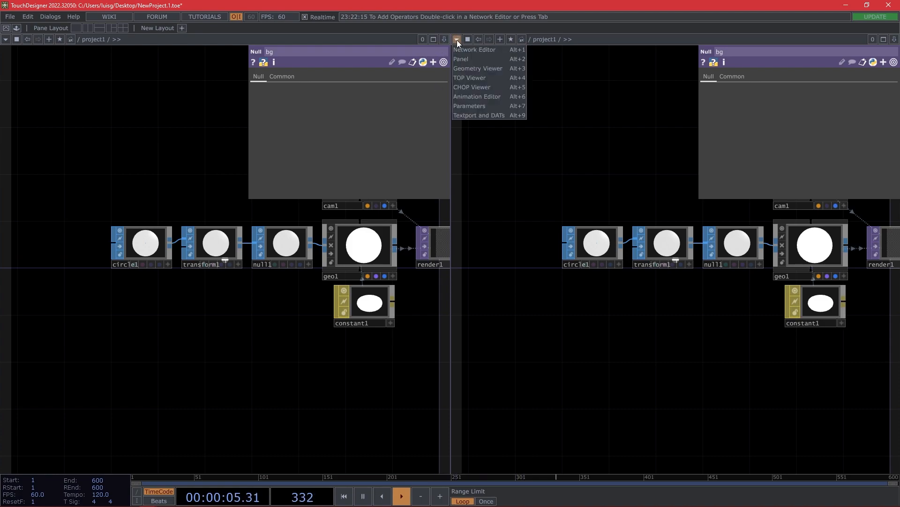
click(482, 77)
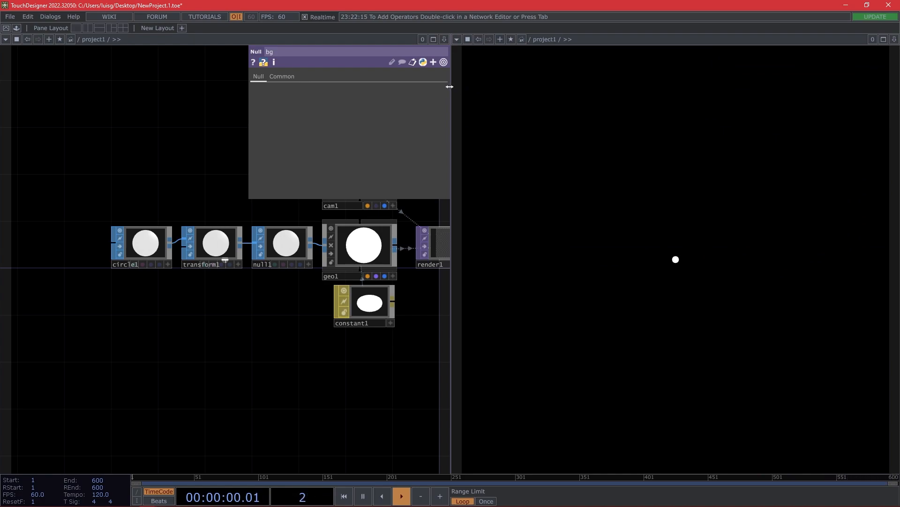
- Widen the network pane relative to the viewer pane and turn off the Backdrop TOPs display in the network
drag(451, 303, 603, 307)
drag(206, 166, 221, 249)
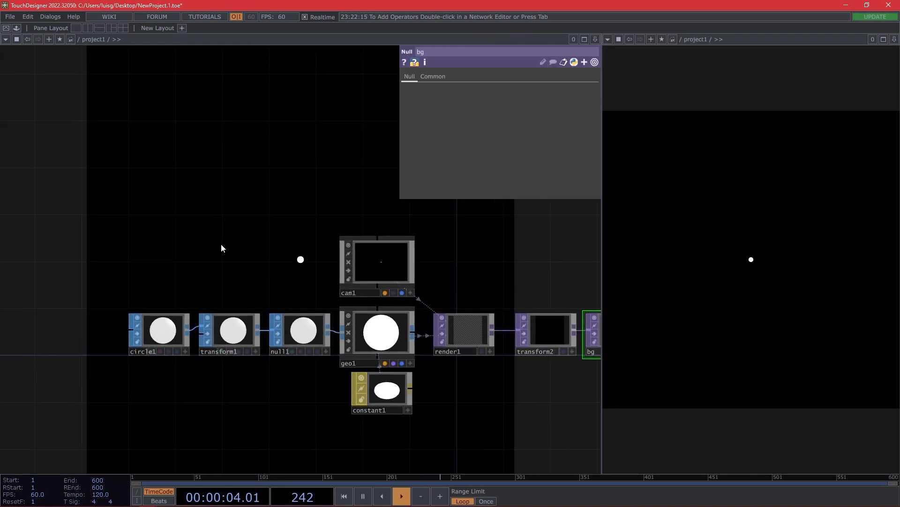
right_click(215, 182)
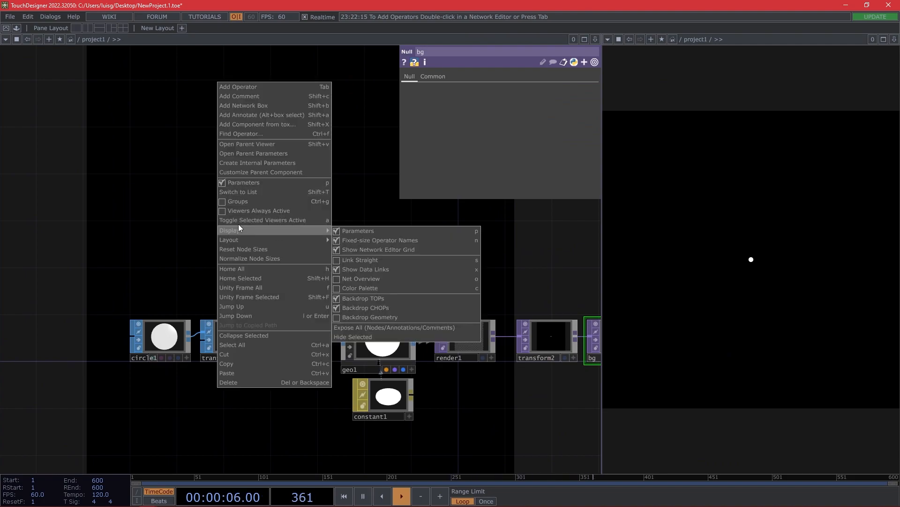
mouse_move(256, 231)
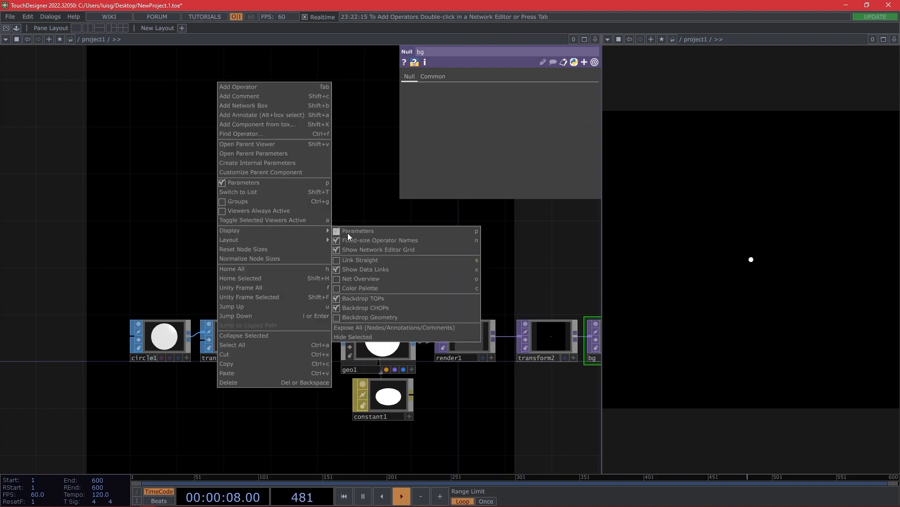
click(401, 298)
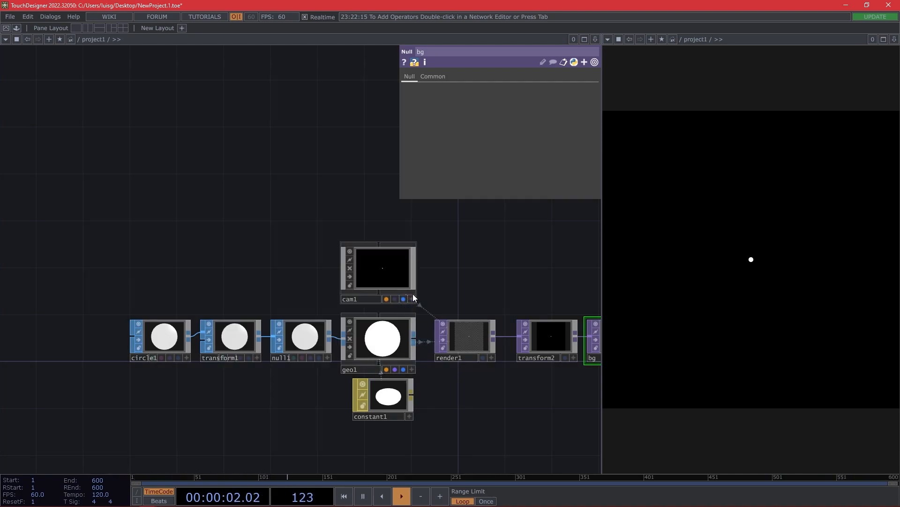
- Enable instancing on the geo1 Geometry COMP
drag(246, 275, 297, 249)
scroll(299, 260, down, 3)
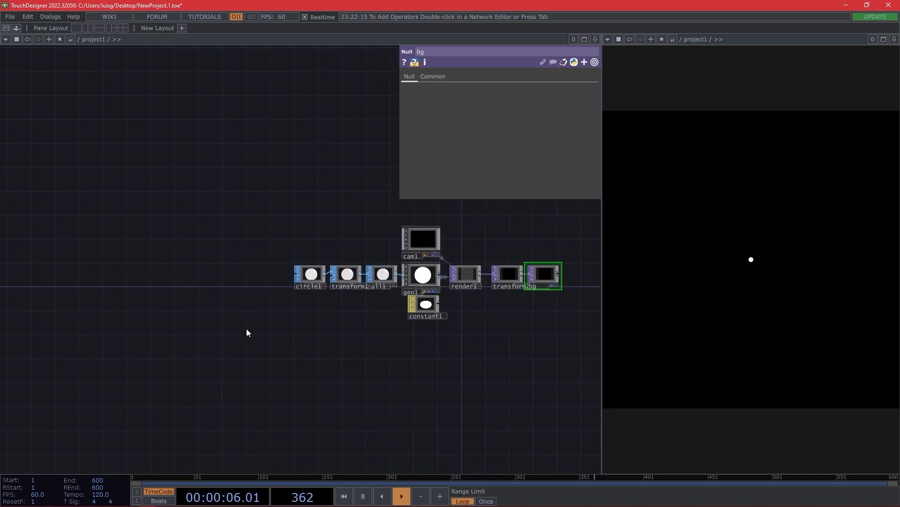
click(421, 282)
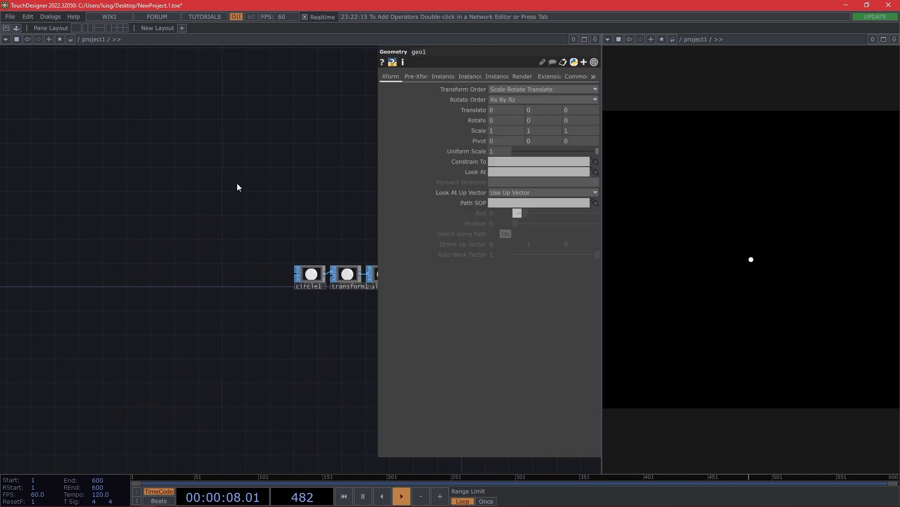
click(444, 77)
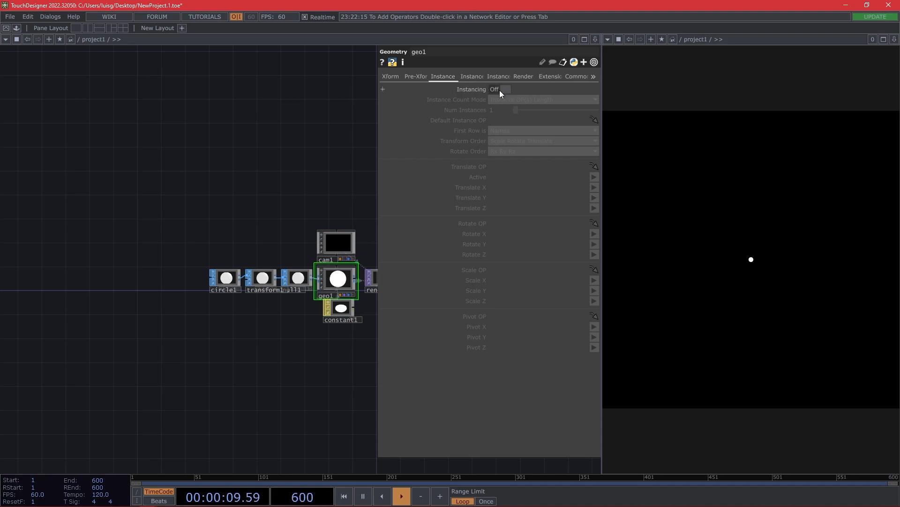
click(500, 89)
key(p)
- Set the cam1 camera's projection to Orthographic with an ortho width of 6
click(401, 232)
key(p)
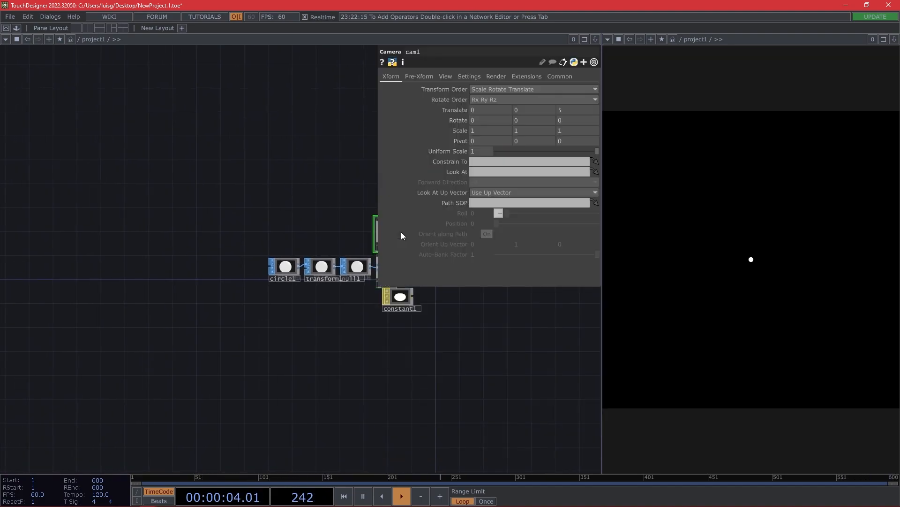
click(450, 78)
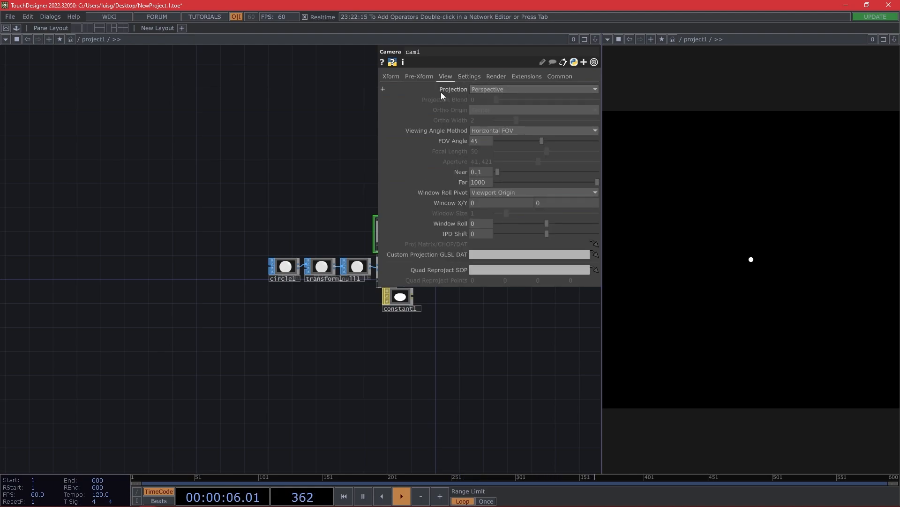
click(482, 90)
click(492, 106)
click(493, 112)
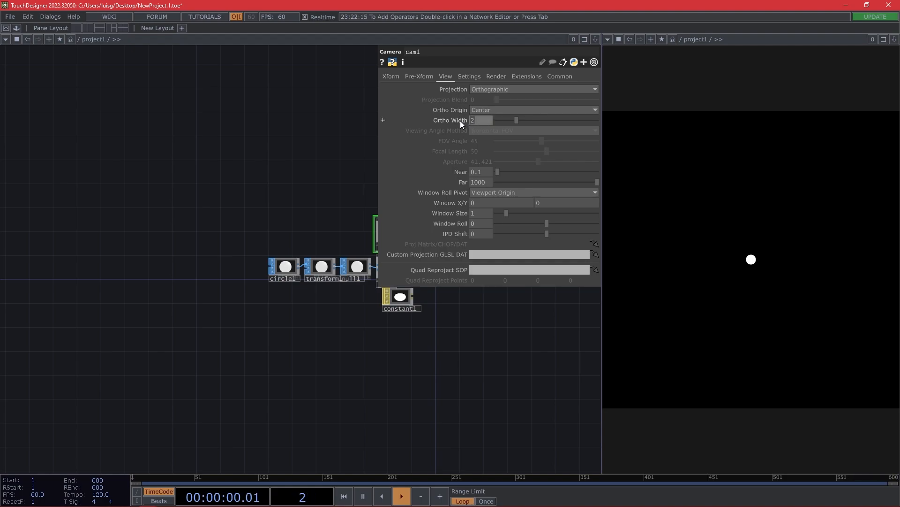
click(480, 120)
text(6)
key(Return)
- Add a Constant CHOP in an empty area of the network, away from the circle chain
drag(158, 163, 257, 249)
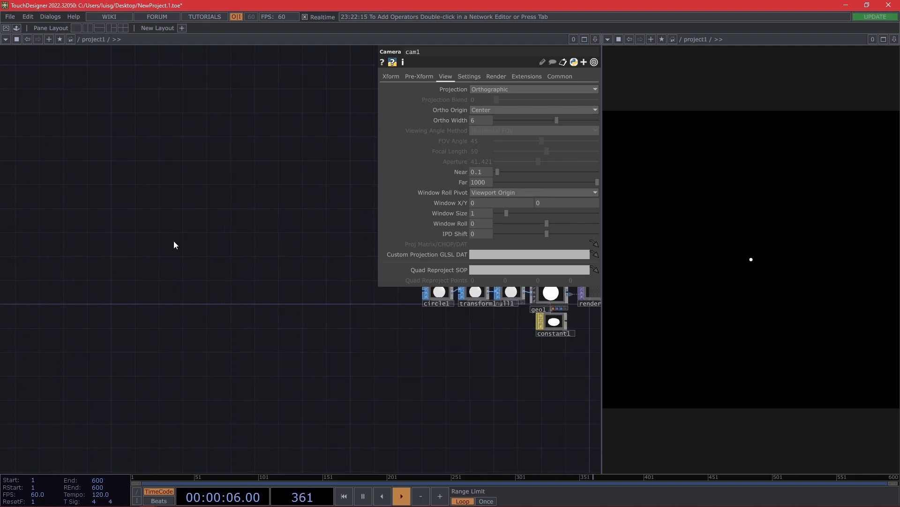
key(Tab)
click(68, 126)
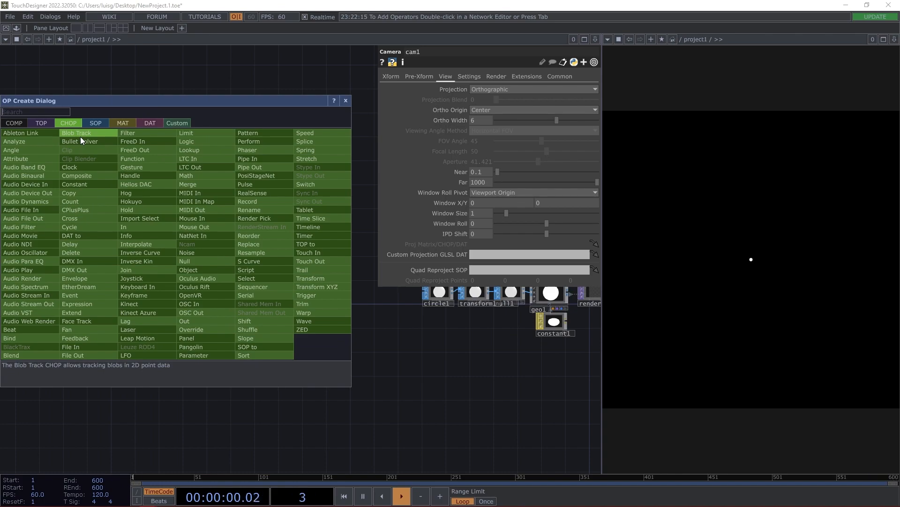
text(con)
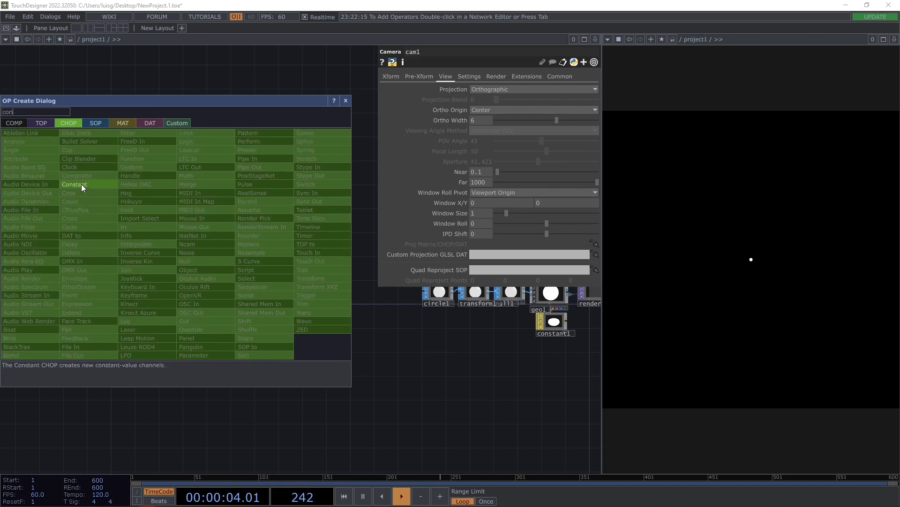
click(82, 185)
click(155, 243)
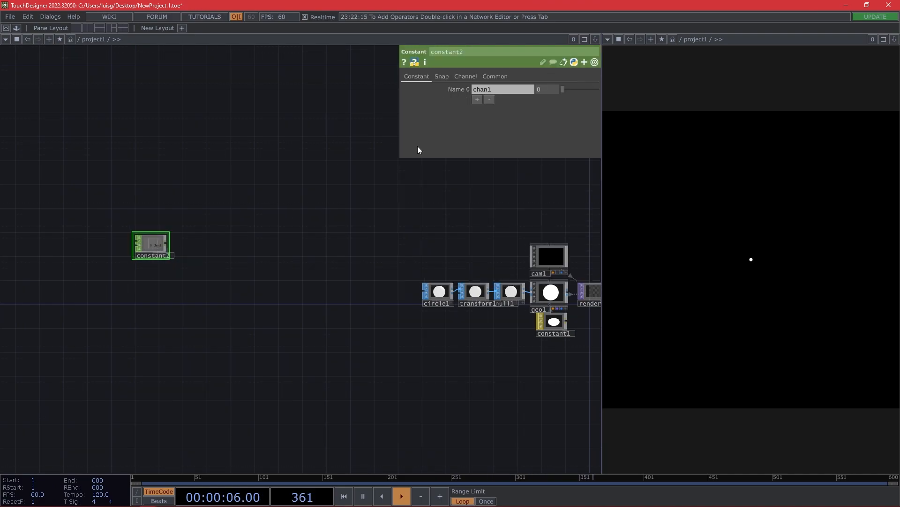
- Name the Constant CHOP's first channel samples and add a second channel named cycles
click(495, 92)
text(sam)
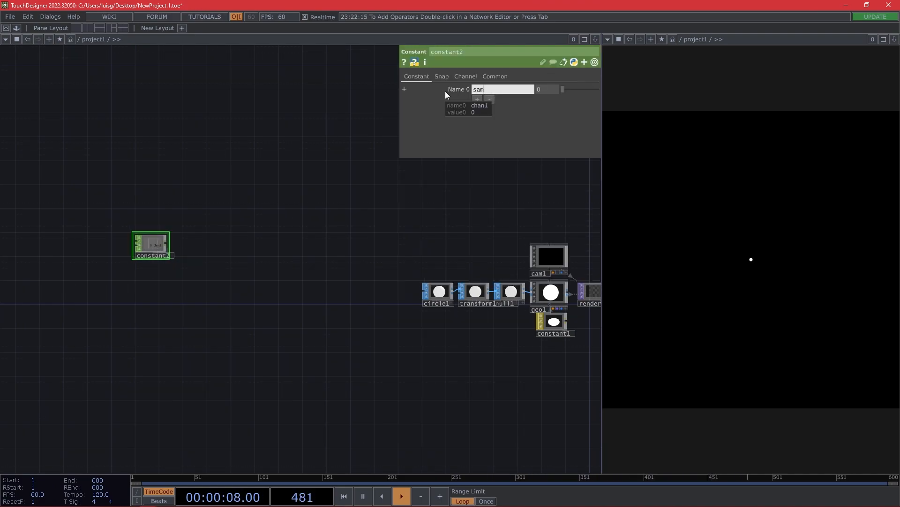
text(ples)
click(477, 99)
text(cicly)
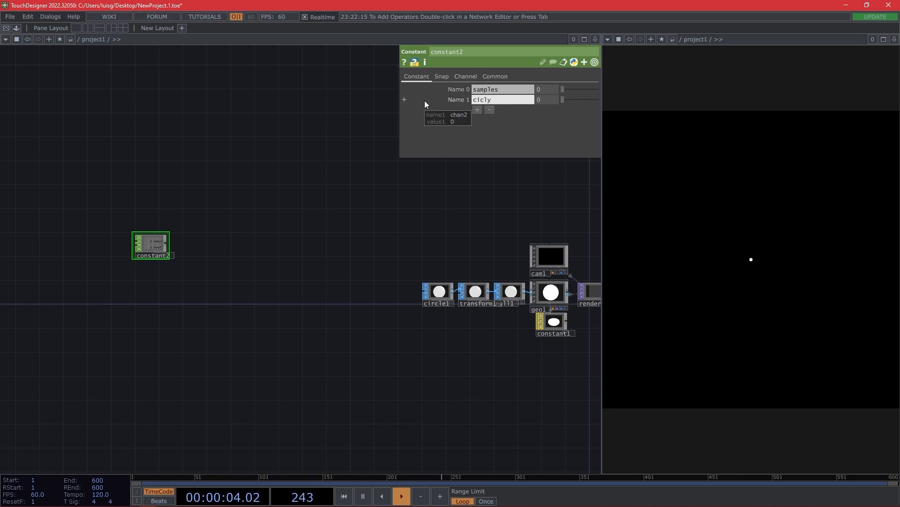
key(BackSpace)
text(ycles)
key(Return)
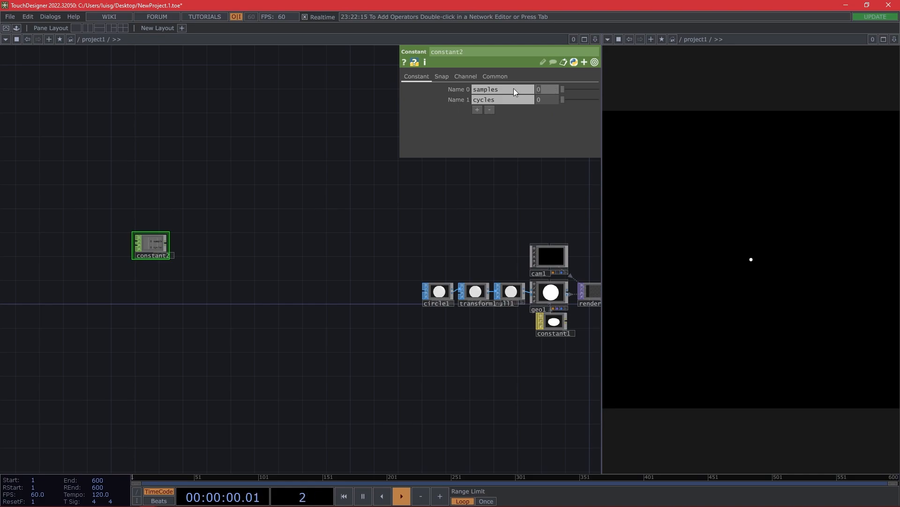
- Set the samples channel to 100 and the cycles channel to 1
click(538, 88)
text(100)
key(Return)
click(556, 103)
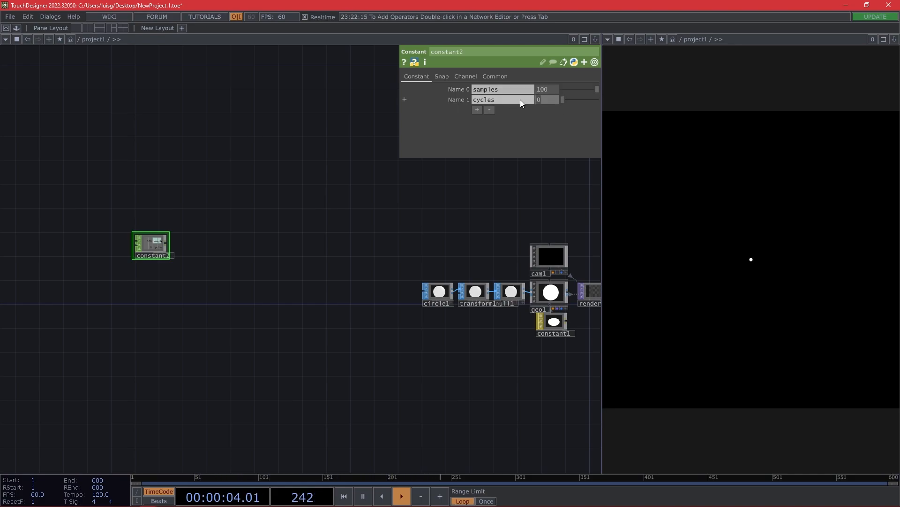
text(1)
key(Return)
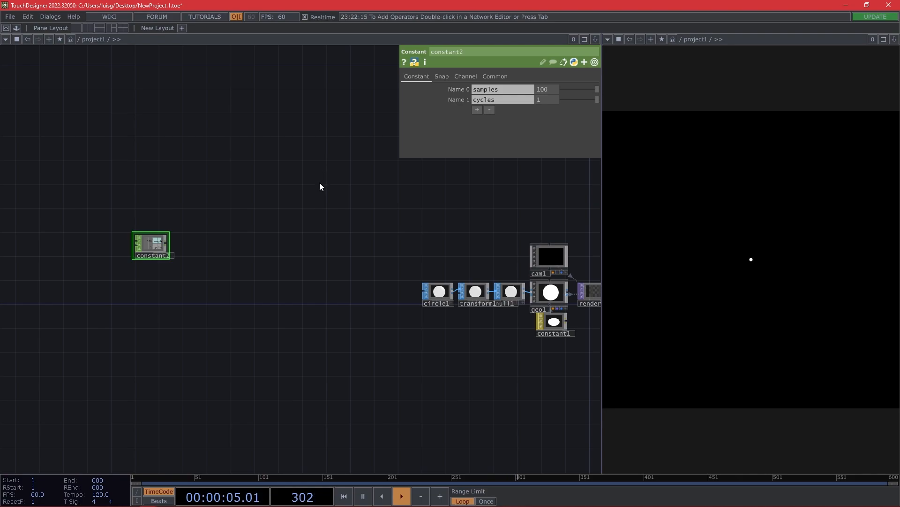
- Append a Null CHOP to constant2 and move the two nodes slightly farther from the circle chain
right_click(167, 243)
text(n)
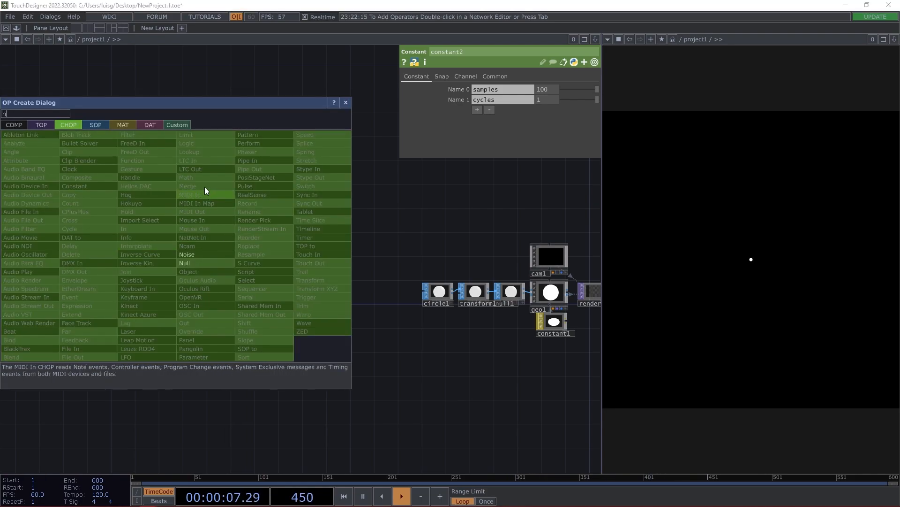
click(210, 262)
click(189, 244)
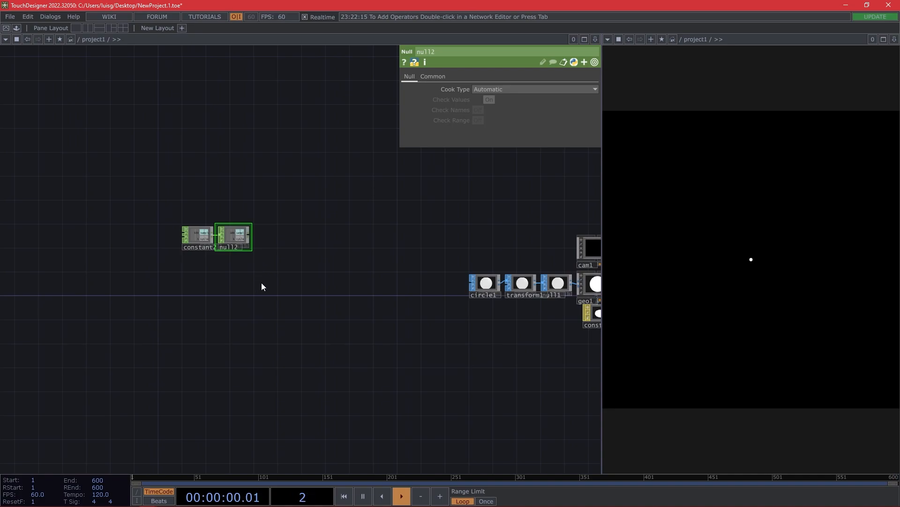
right_click(192, 239)
click(192, 240)
drag(186, 237, 168, 237)
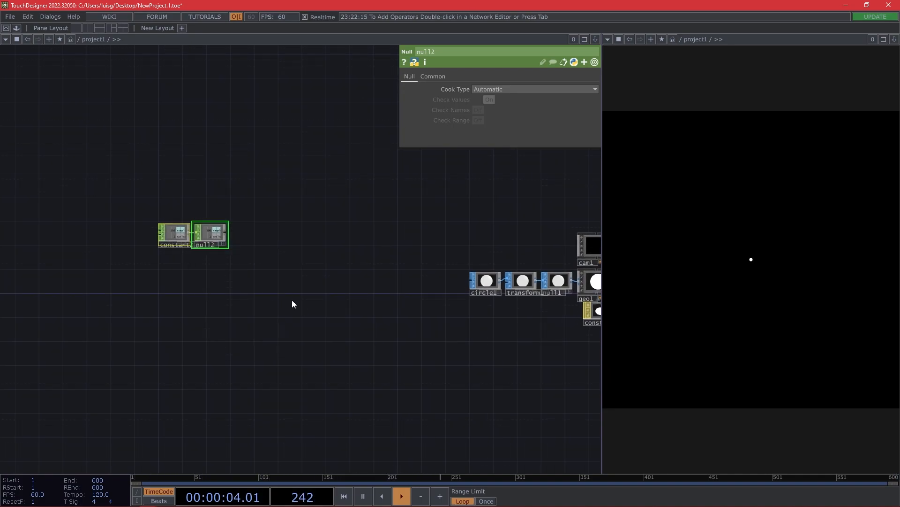
- Switch to the browser to examine the butterfly curve's parametric equations on Wolfram MathWorld, and return to TouchDesigner
click(294, 349)
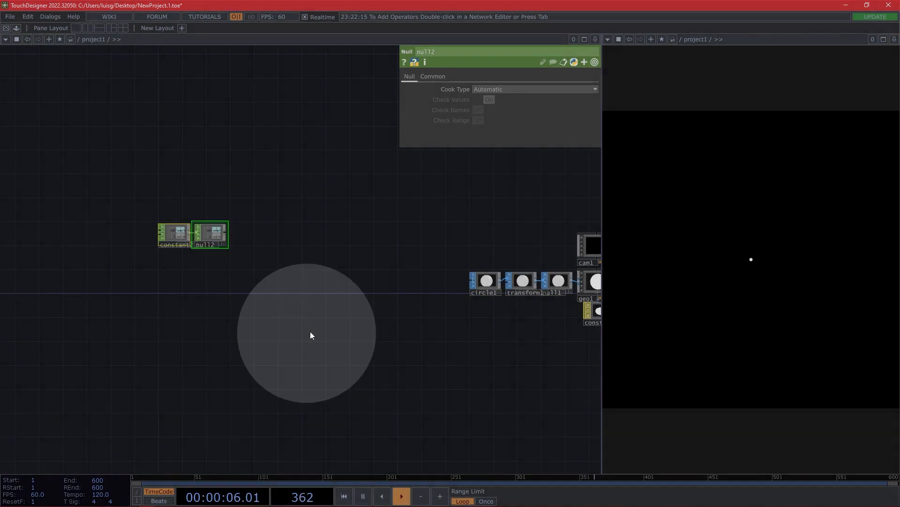
click(317, 301)
click(327, 324)
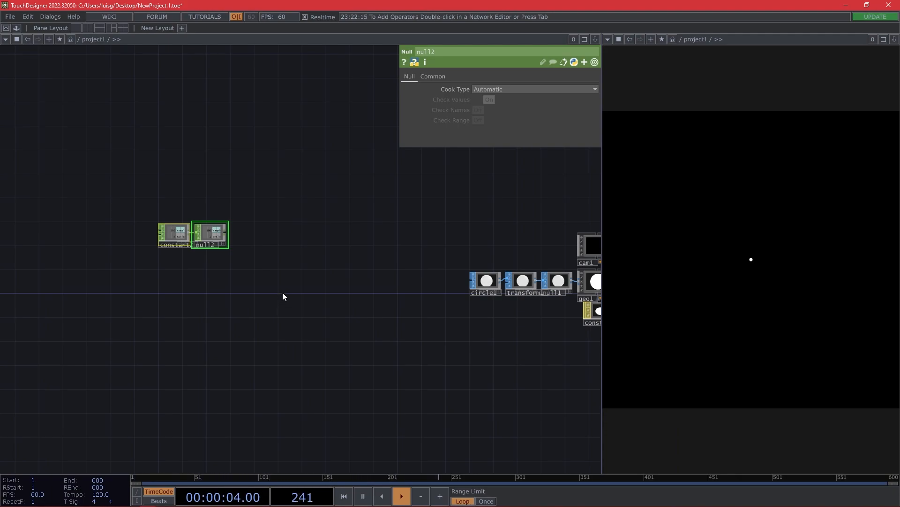
key(alt+Tab)
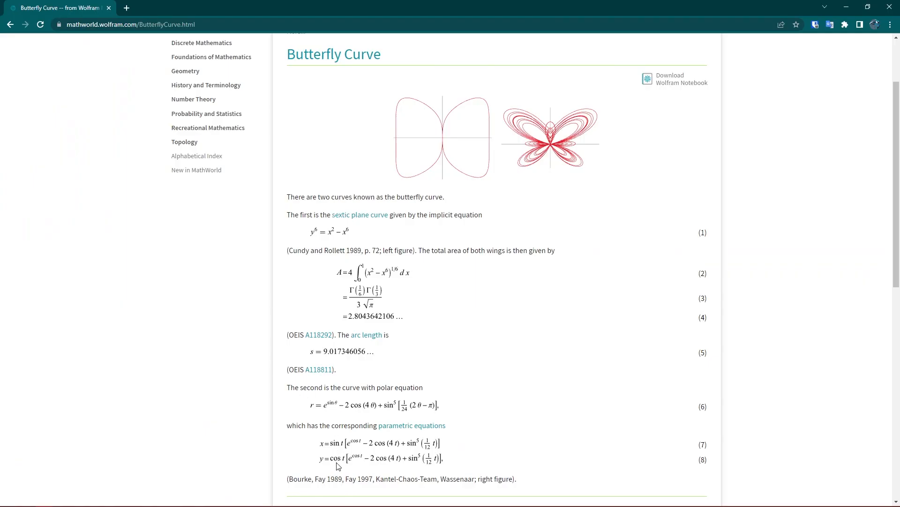
key(ctrl)
key(ctrl)
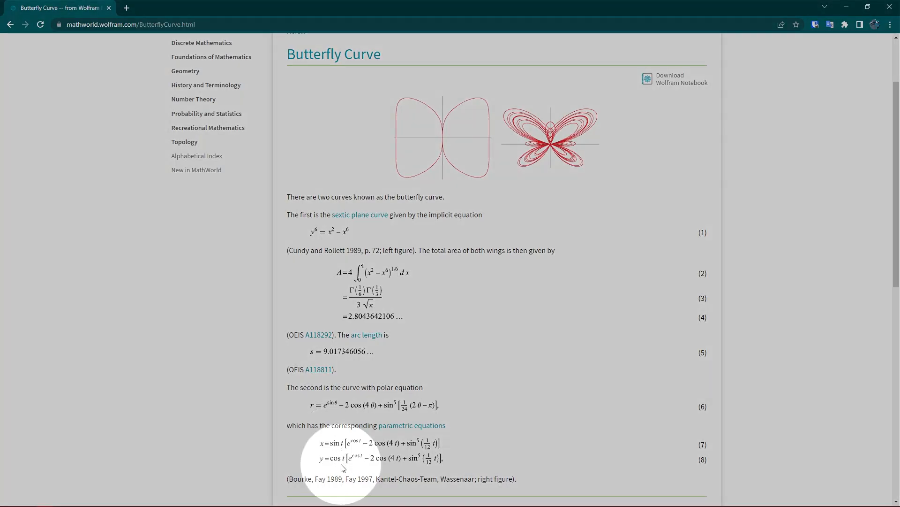
key(alt+Tab)
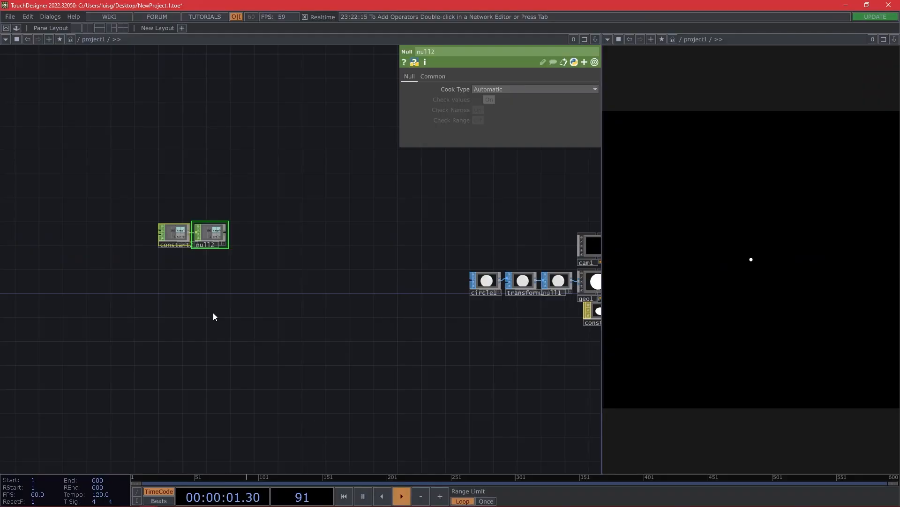
- Add a Pattern CHOP below the Constant CHOP and set its type to Ramp
double_click(163, 298)
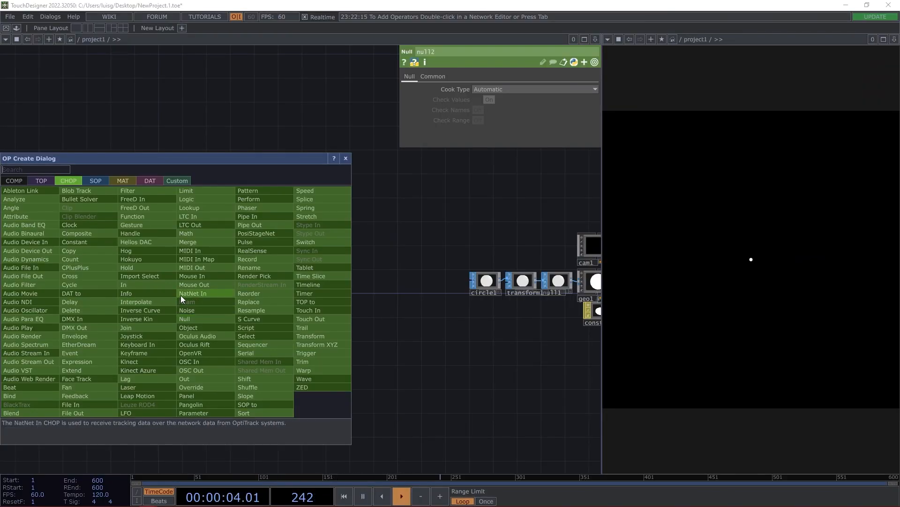
text(patt)
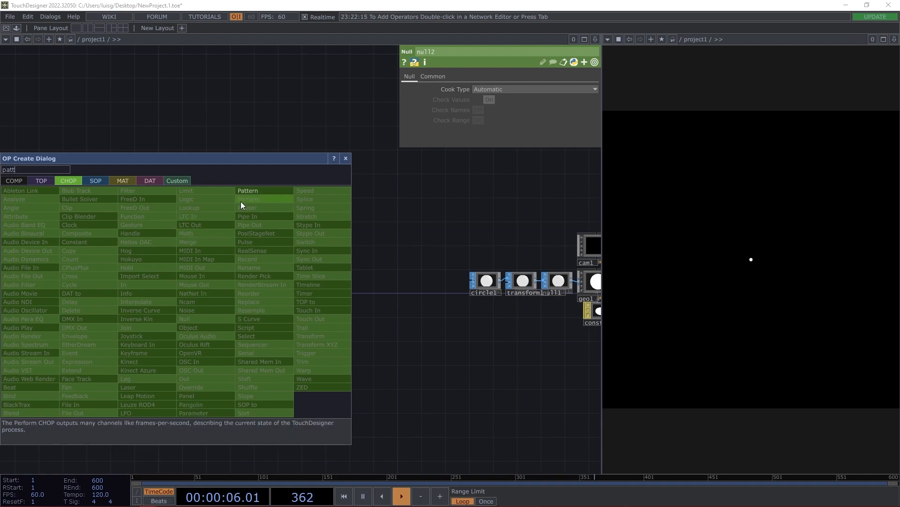
click(257, 190)
click(177, 305)
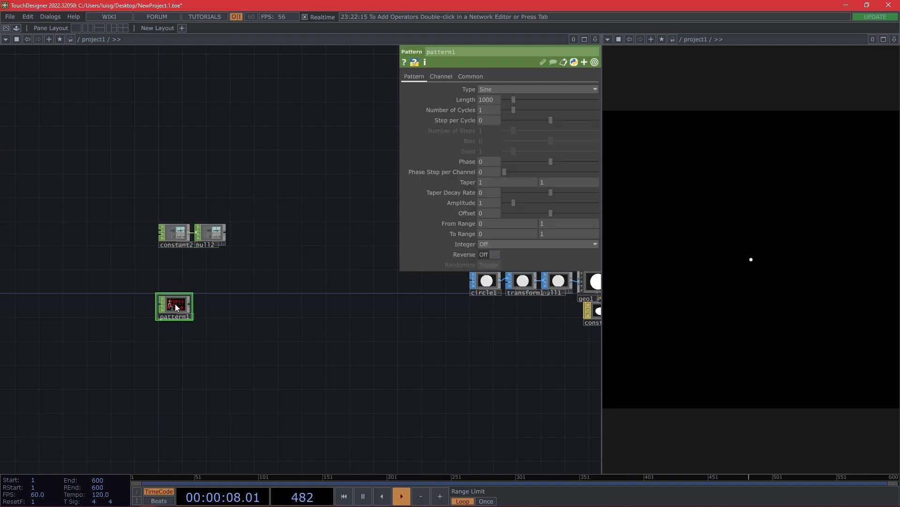
scroll(183, 298, up, 5)
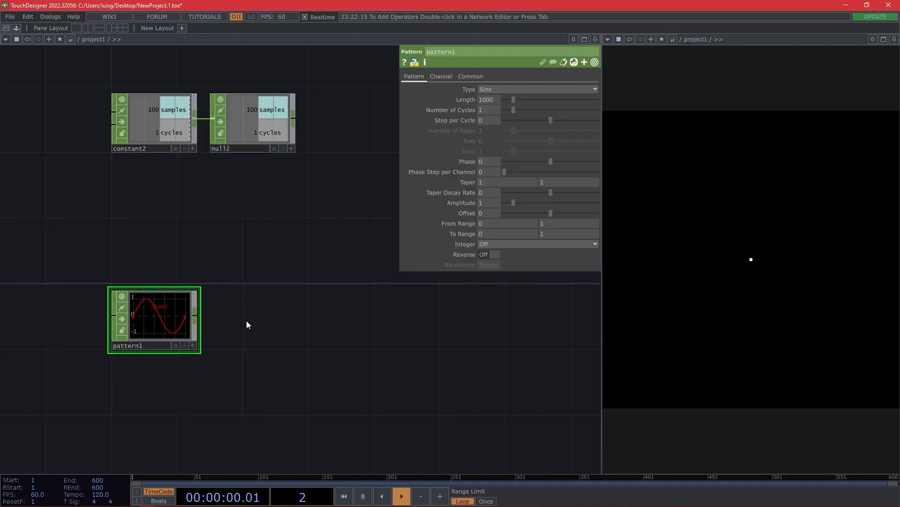
click(493, 90)
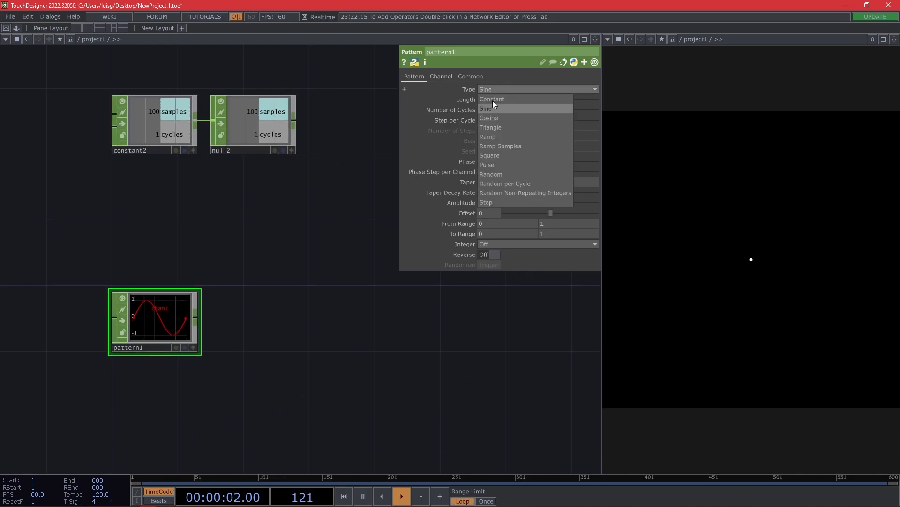
click(506, 137)
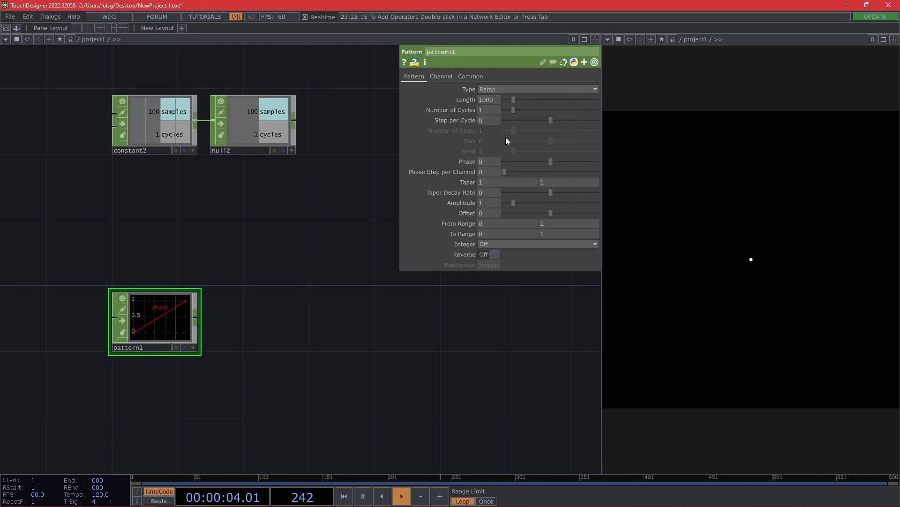
- Activate the null2 viewer and link its samples channel to the Pattern CHOP's Length
click(290, 150)
drag(262, 113, 471, 100)
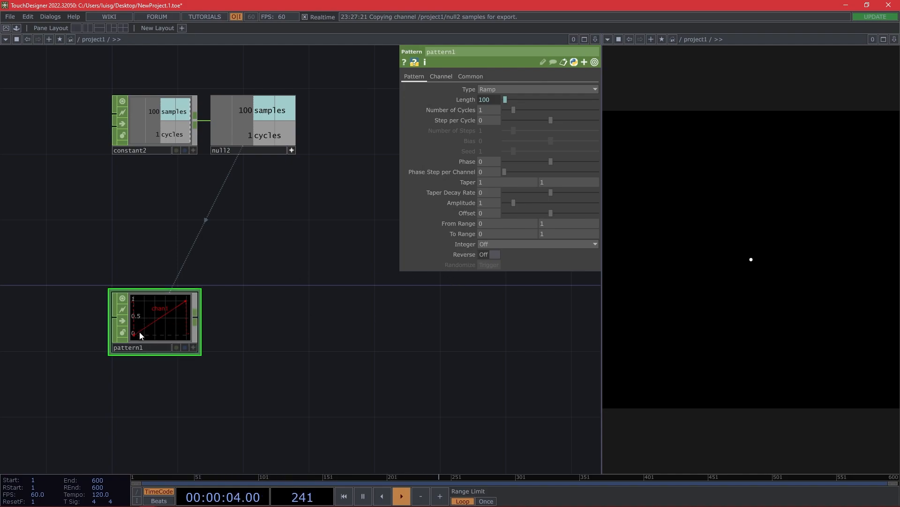
- Set the upper To Range value of the Pattern CHOP to math.pi*2 and name its channel t
click(183, 312)
click(553, 234)
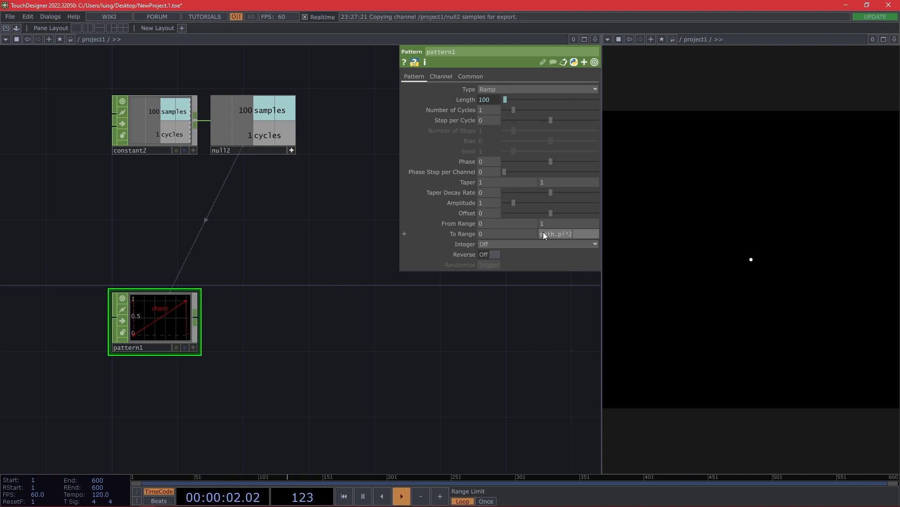
key(Return)
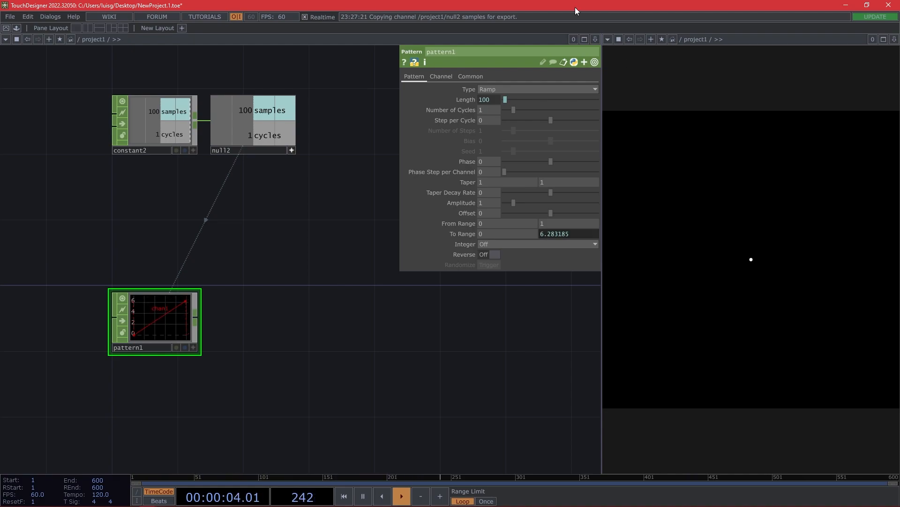
click(440, 77)
click(488, 91)
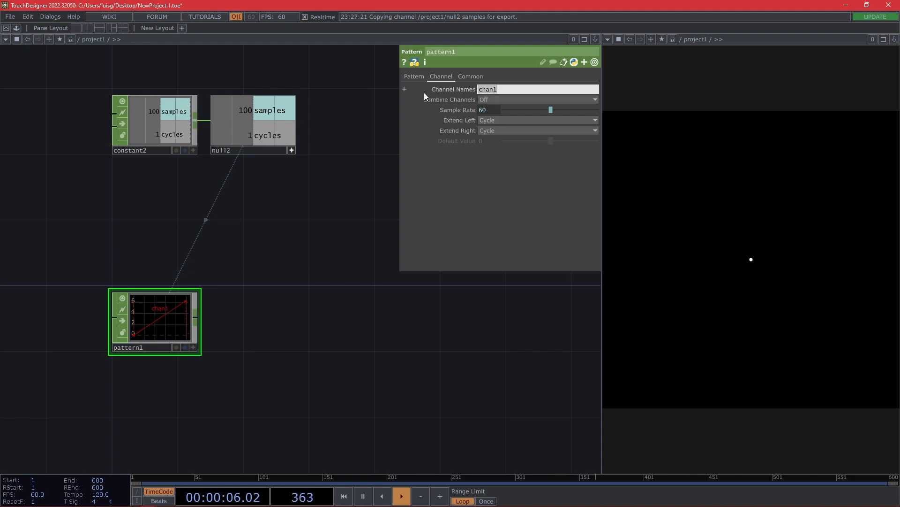
text(t)
key(Return)
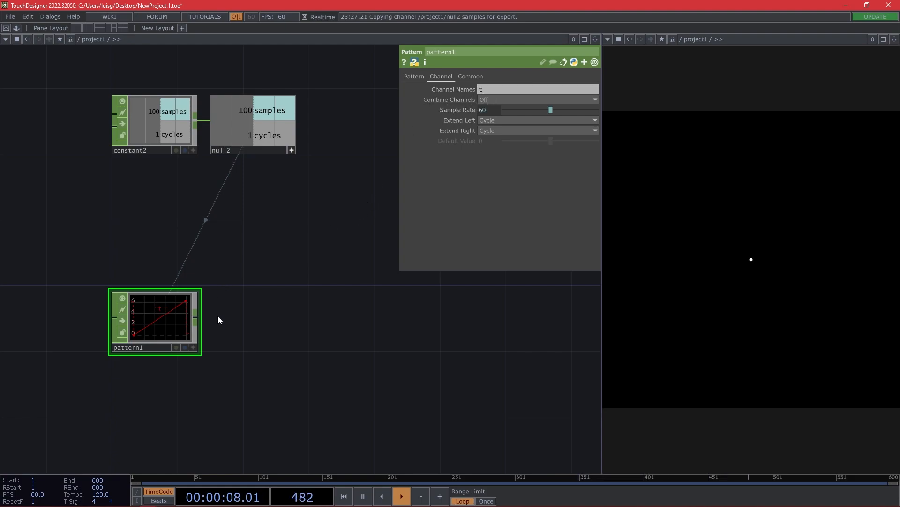
- Rename the Pattern CHOP node as t
click(157, 347)
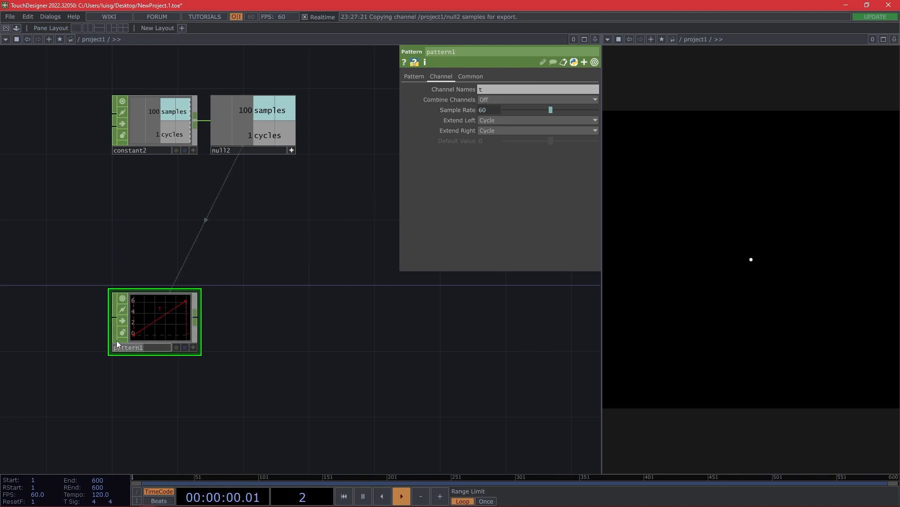
key(ctrl)
key(ctrl)
text(t)
key(Return)
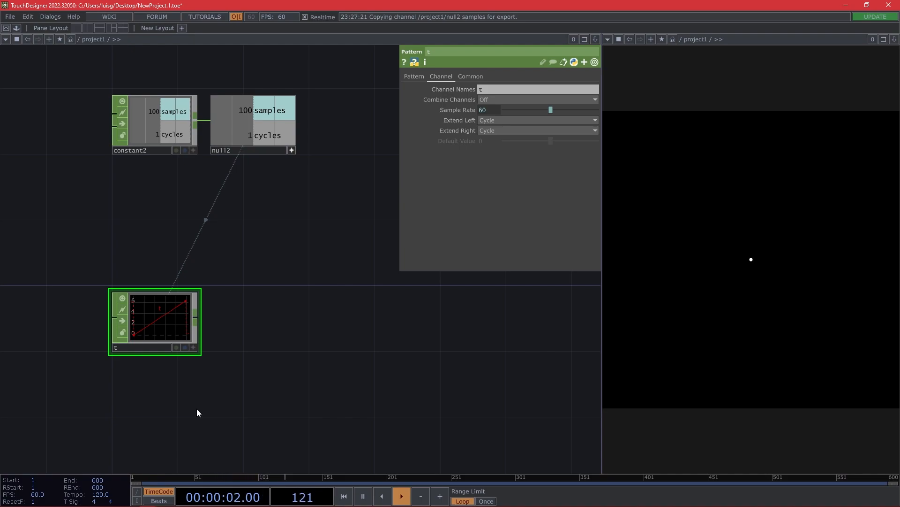
- Append a Function CHOP to t, set its function to Sine and its angle units to Radians
right_click(195, 320)
text(f)
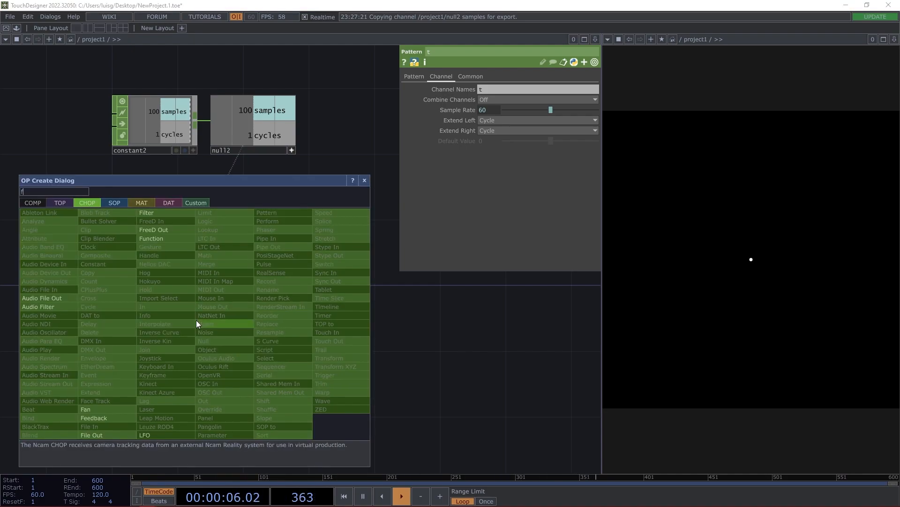
click(170, 238)
click(269, 279)
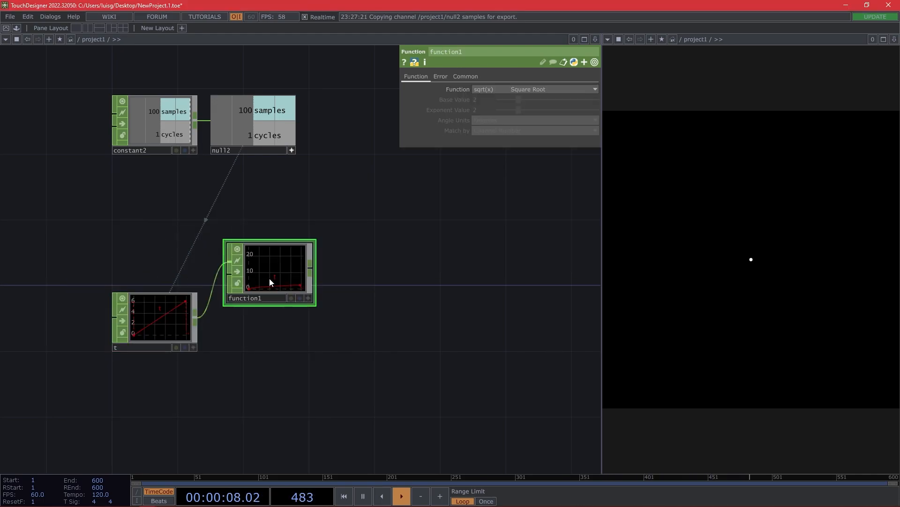
click(506, 86)
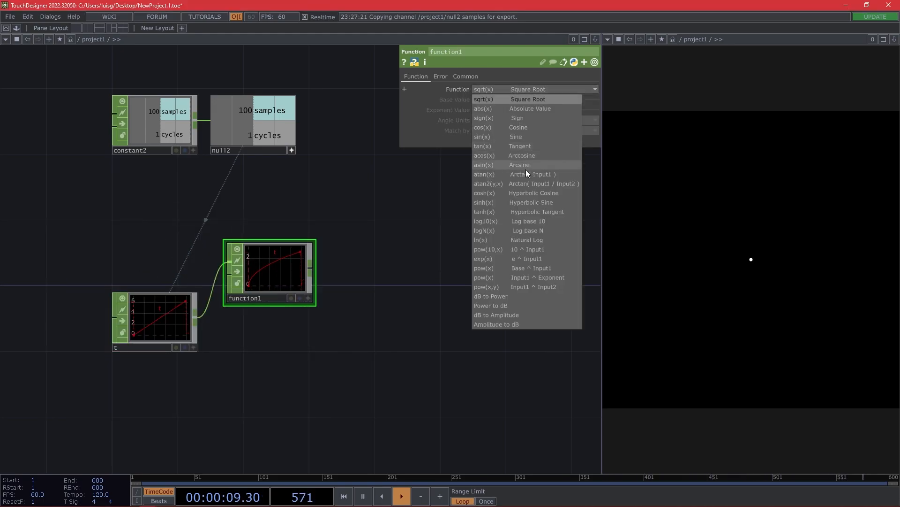
click(525, 136)
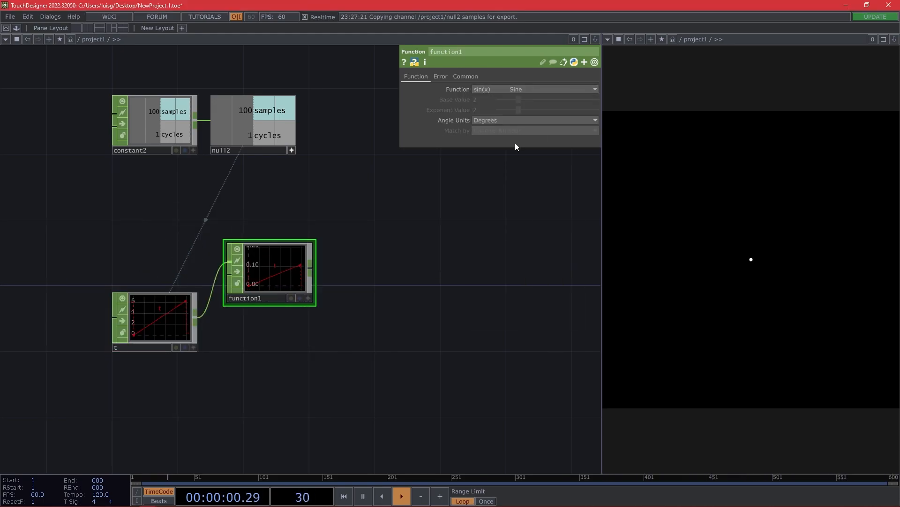
click(479, 120)
click(486, 139)
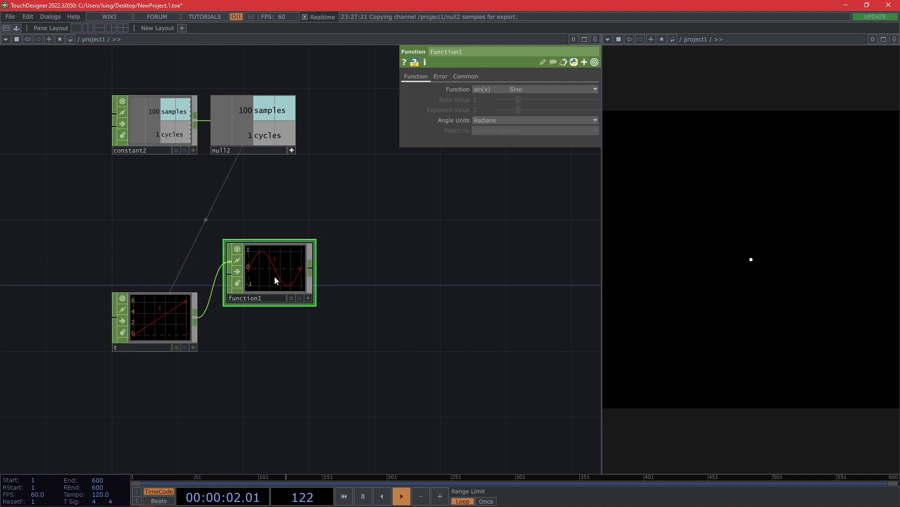
- Rename the Function CHOP as sin and place a copy of it directly below
click(268, 299)
text(sin)
key(Return)
key(ctrl+c)
key(ctrl+v)
drag(271, 348, 274, 341)
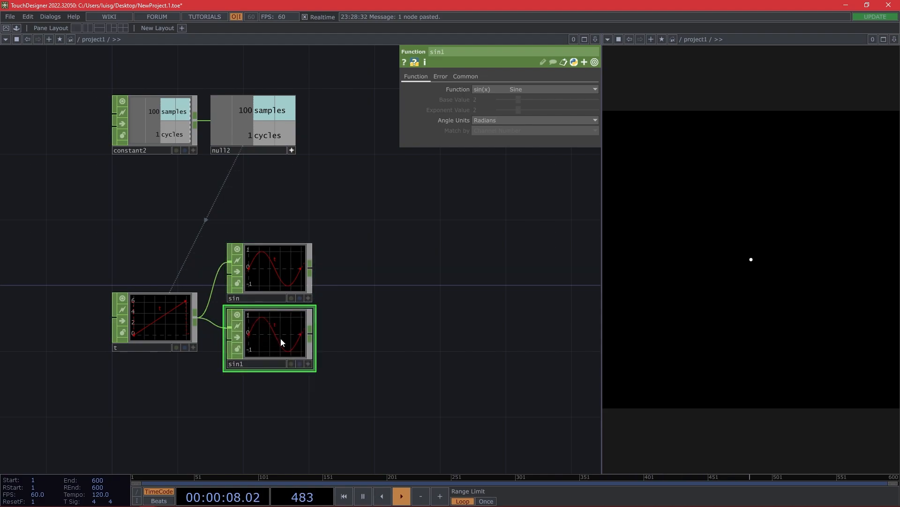
- Set the copied Function CHOP to Cosine and rename it as cos
click(511, 89)
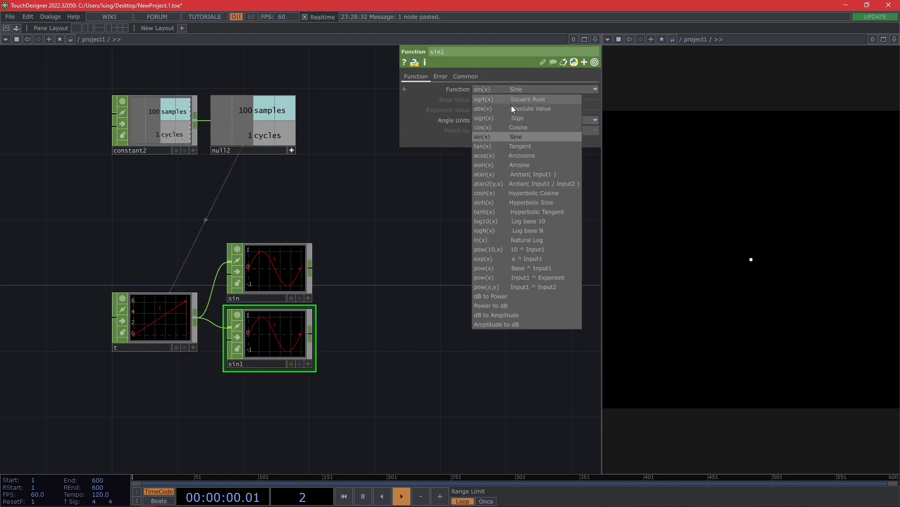
click(507, 127)
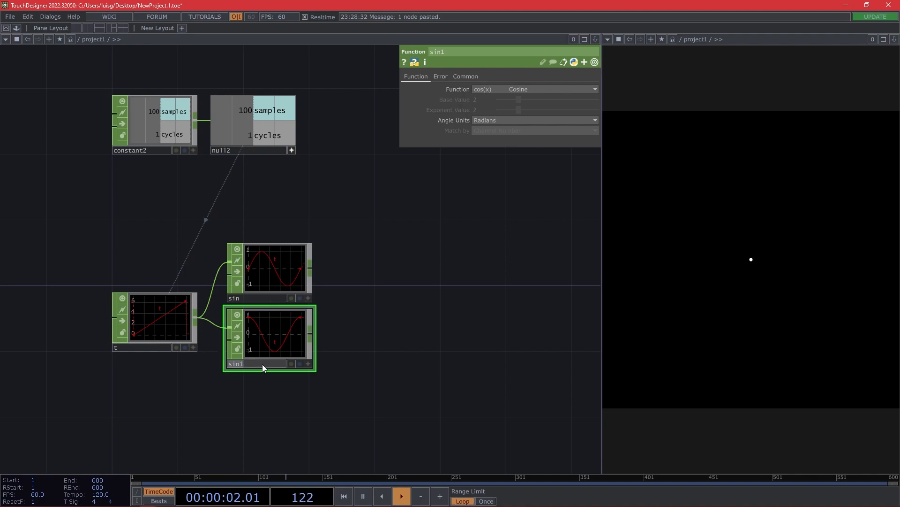
text(cos)
key(Return)
key(ctrl)
key(ctrl)
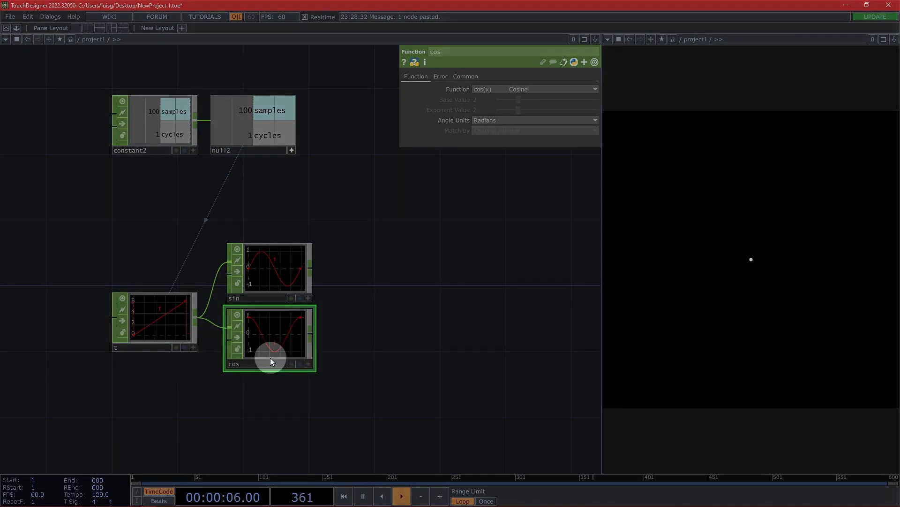
- Switch to the browser to examine the terms of the butterfly curve's parametric equations, and return to TouchDesigner
drag(361, 402, 352, 424)
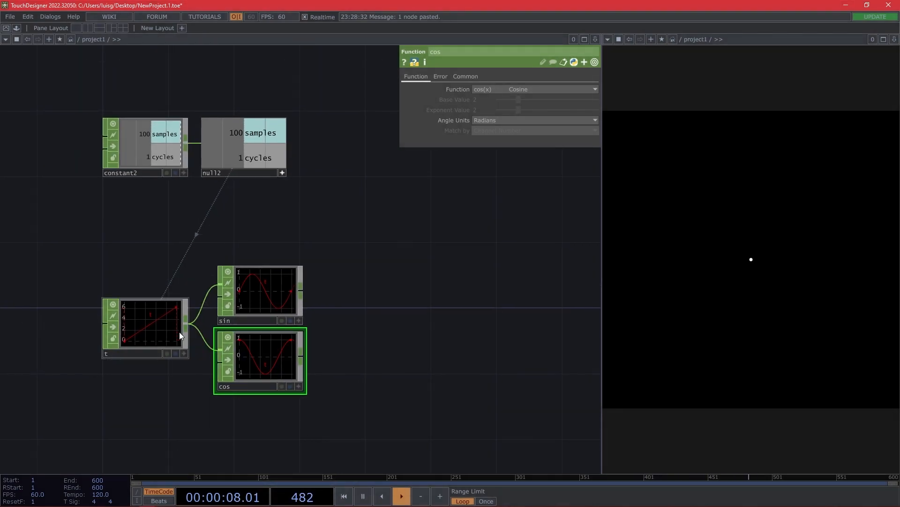
key(alt+Tab)
scroll(514, 395, down, 3)
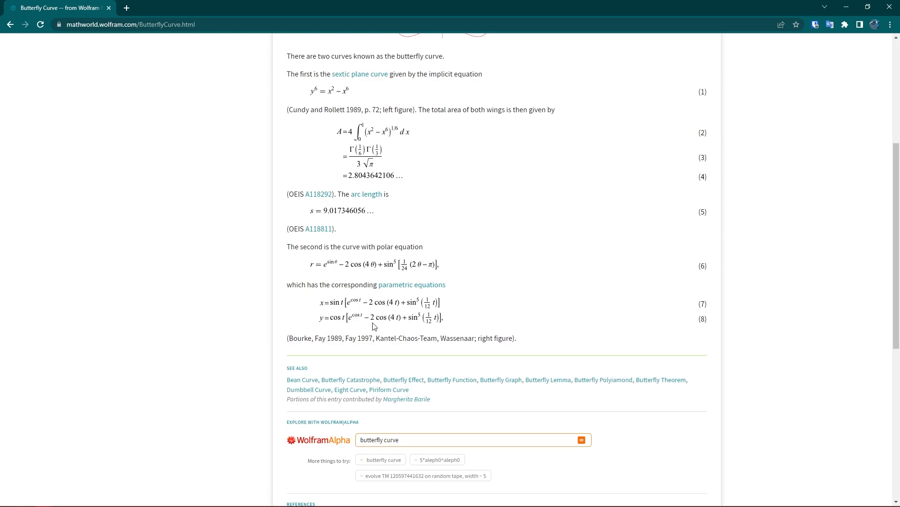
key(ctrl)
key(ctrl)
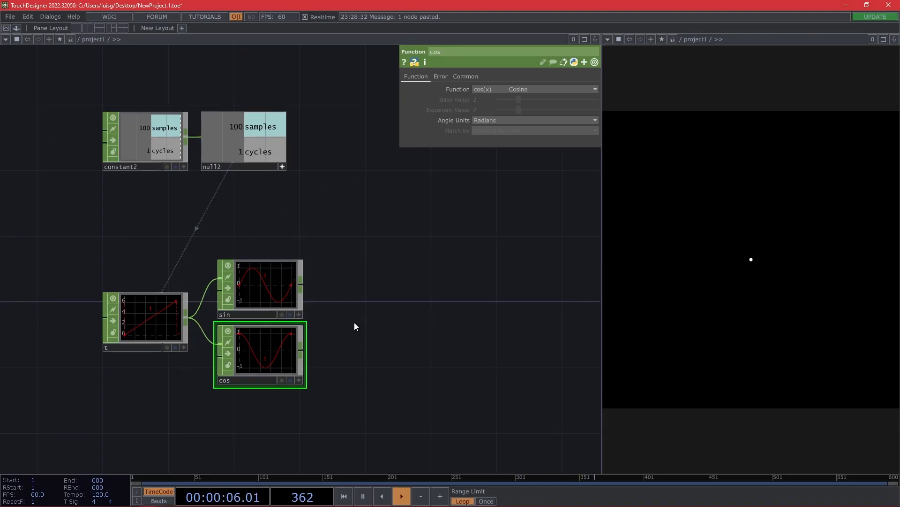
- Append a Function CHOP to cos and set its function to exp(x), e ^ Input1
drag(294, 437, 305, 398)
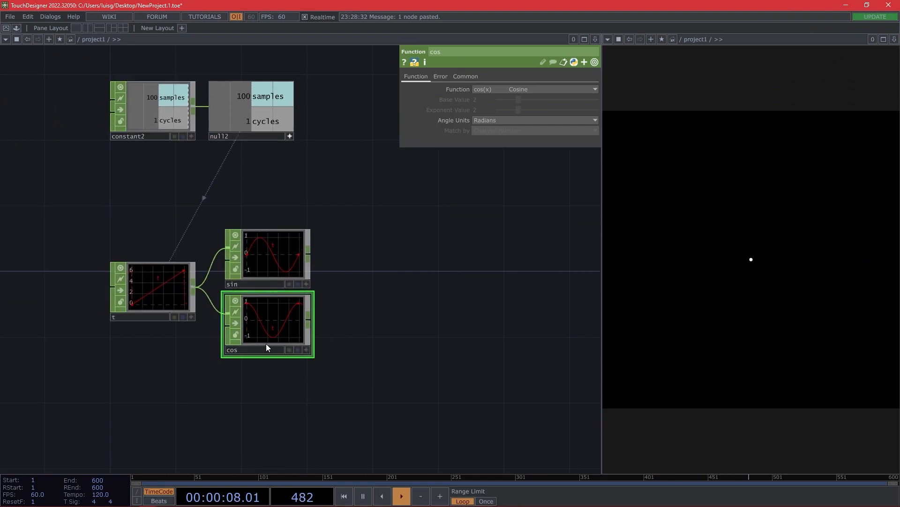
right_click(308, 320)
text(f)
click(263, 238)
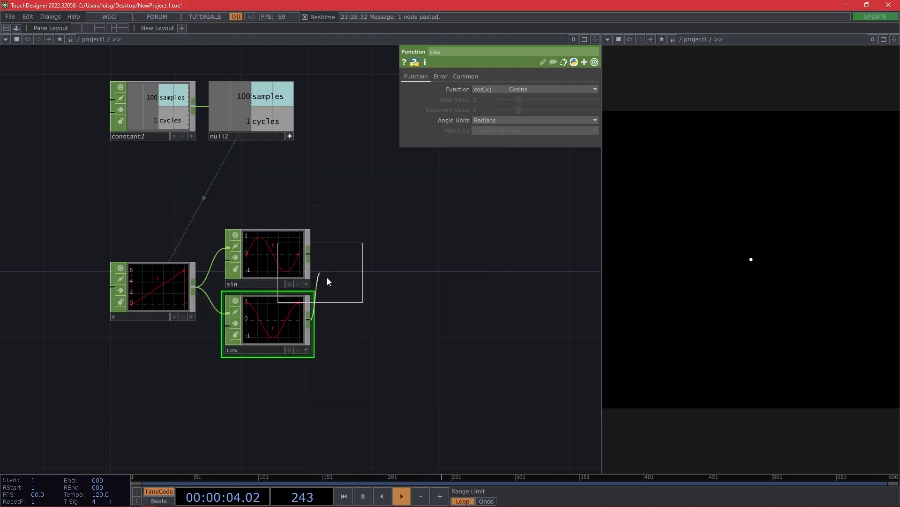
click(365, 324)
click(490, 89)
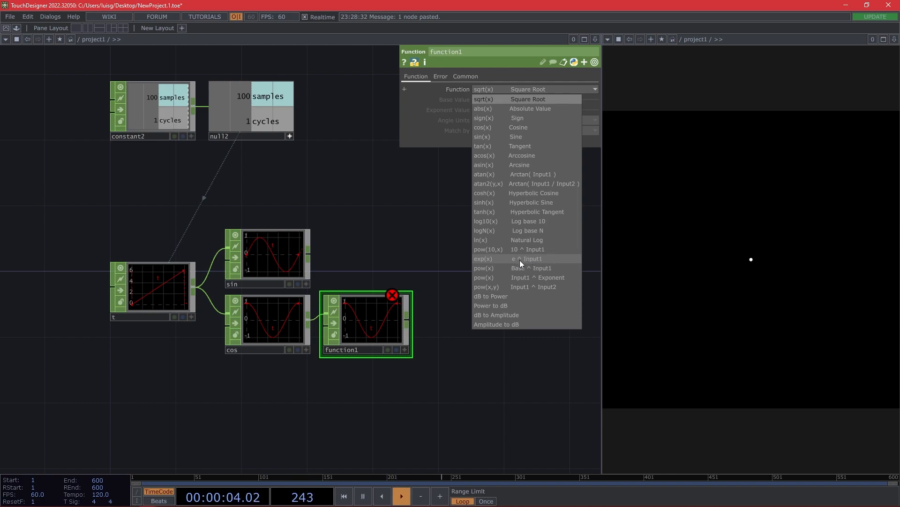
key(Escape)
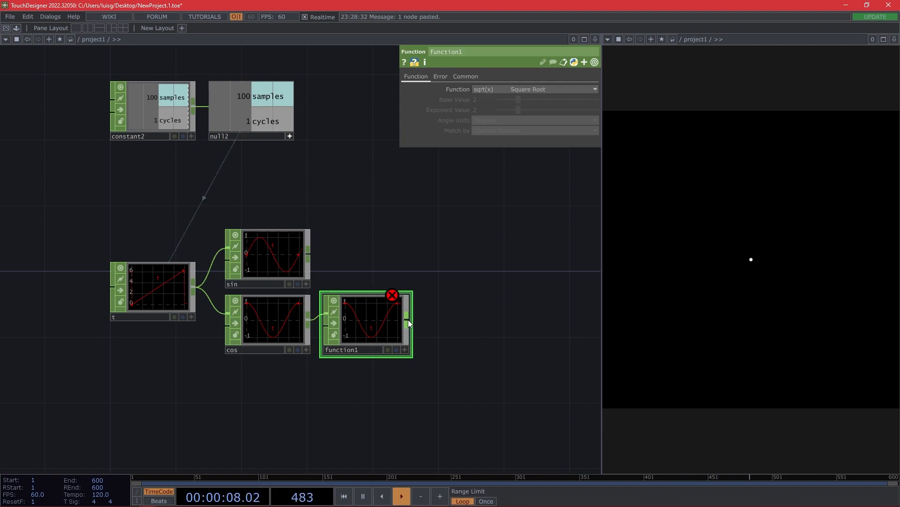
click(500, 91)
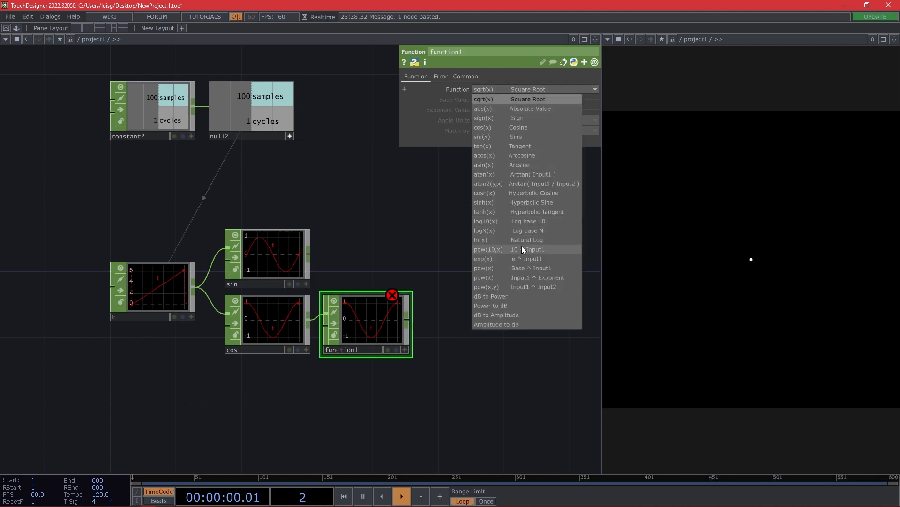
click(517, 257)
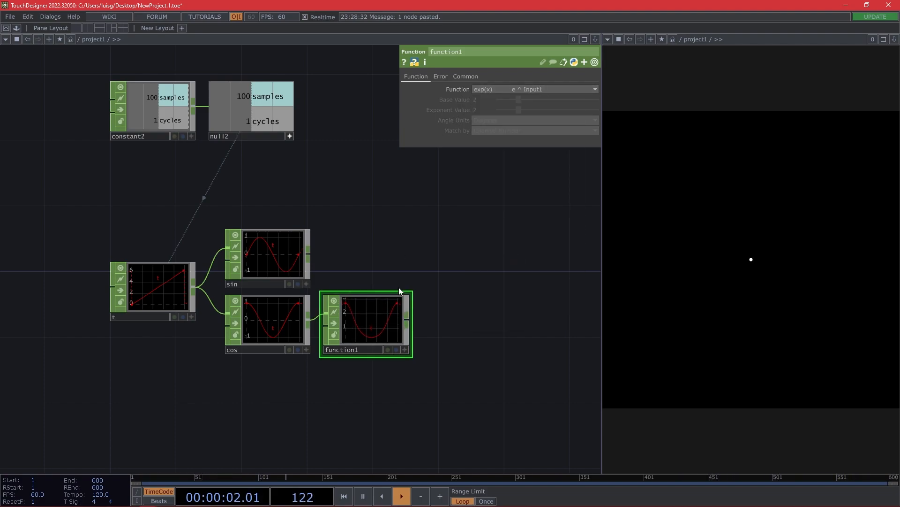
- Rename the exponential Function CHOP as ecost
click(359, 349)
text(ecos)
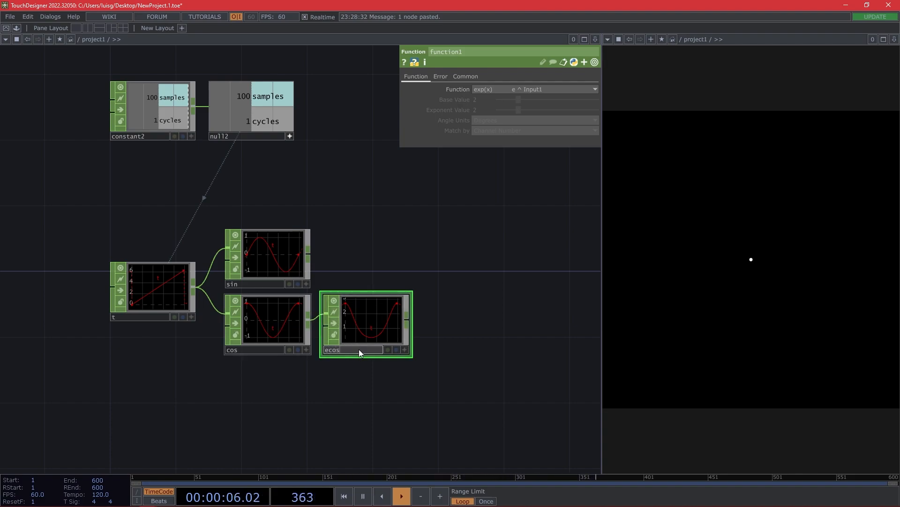
text(t)
key(Return)
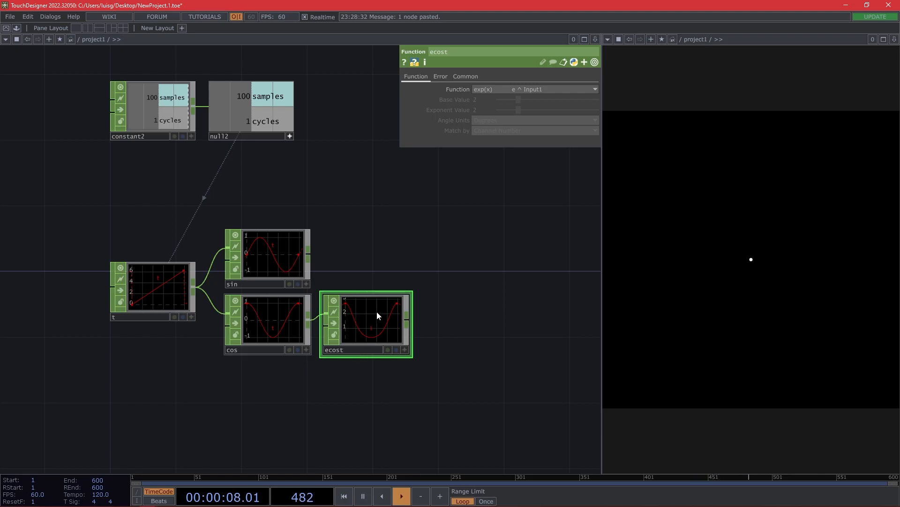
- Check the equations in the browser, return to TouchDesigner and append a Math CHOP with Multiply 4 to t, below cos
key(alt+Tab)
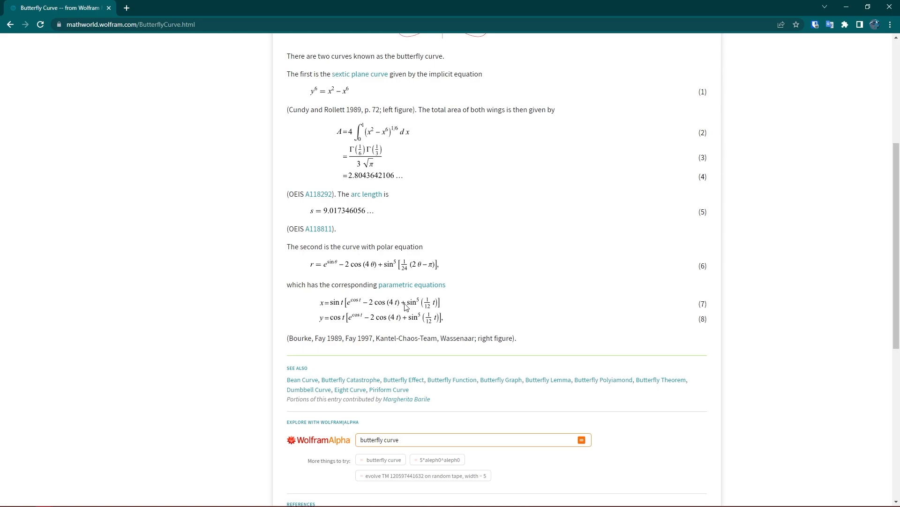
key(alt+Tab)
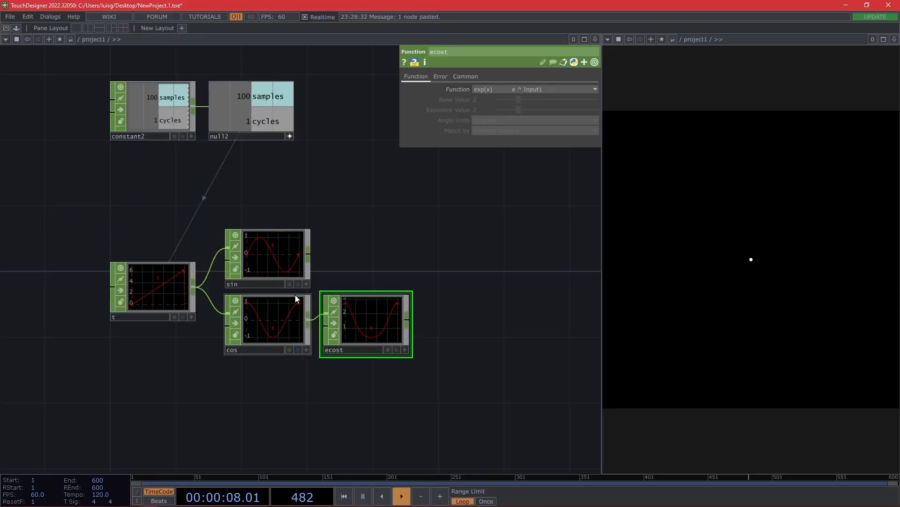
right_click(195, 289)
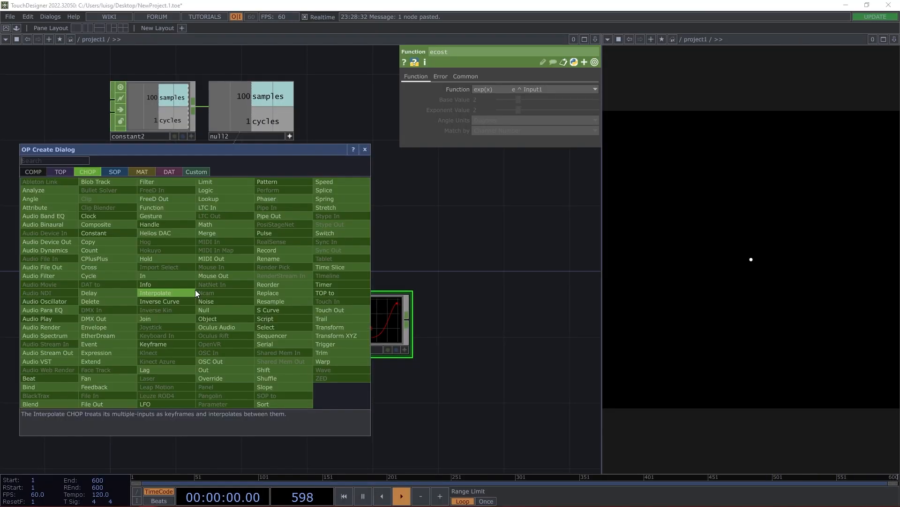
text(math)
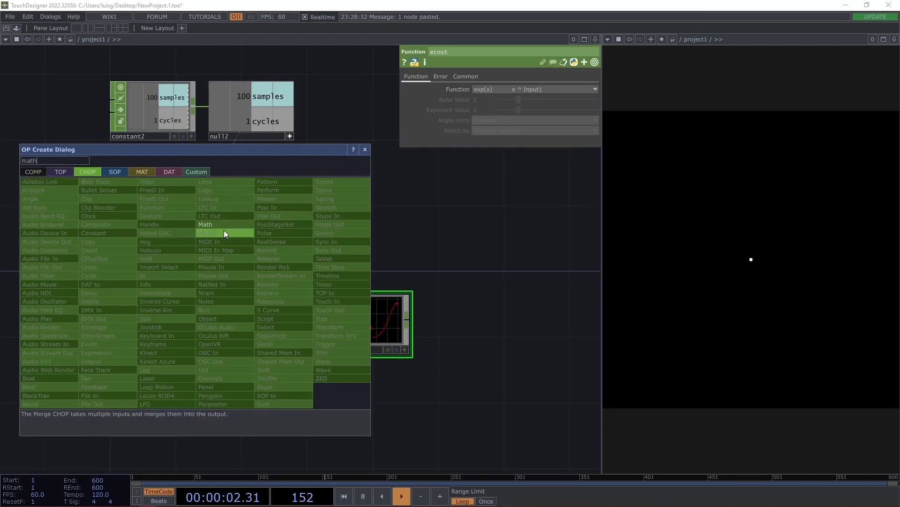
click(224, 232)
click(272, 397)
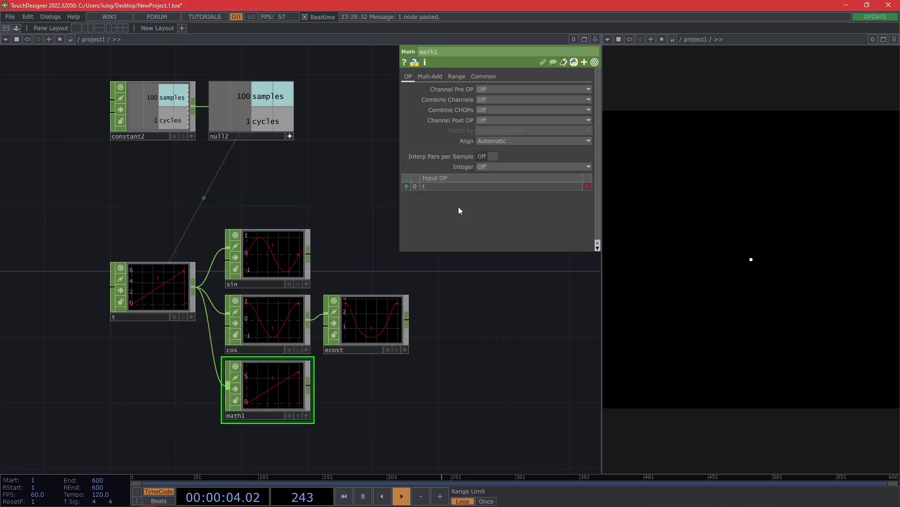
click(445, 74)
click(480, 98)
text(4)
key(Return)
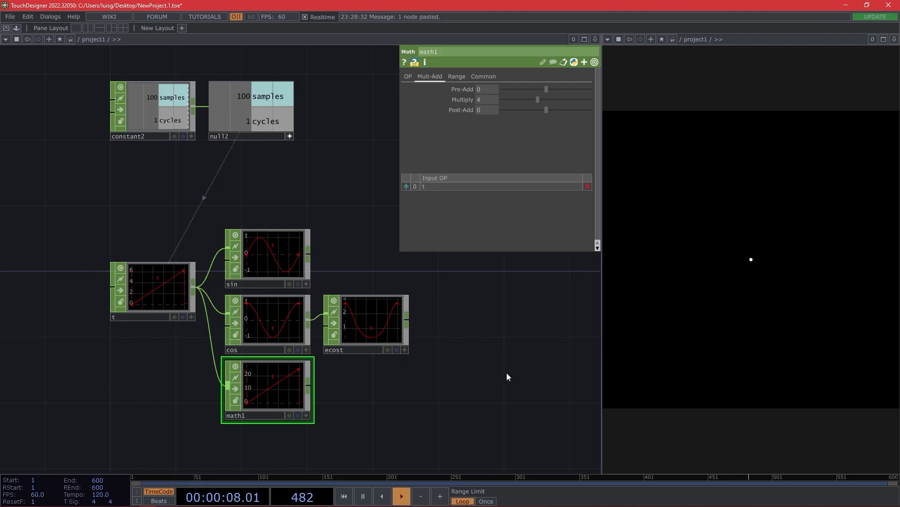
- Check the cosine term in the browser, return to TouchDesigner and rename the Math CHOP as 4t
key(alt+Tab)
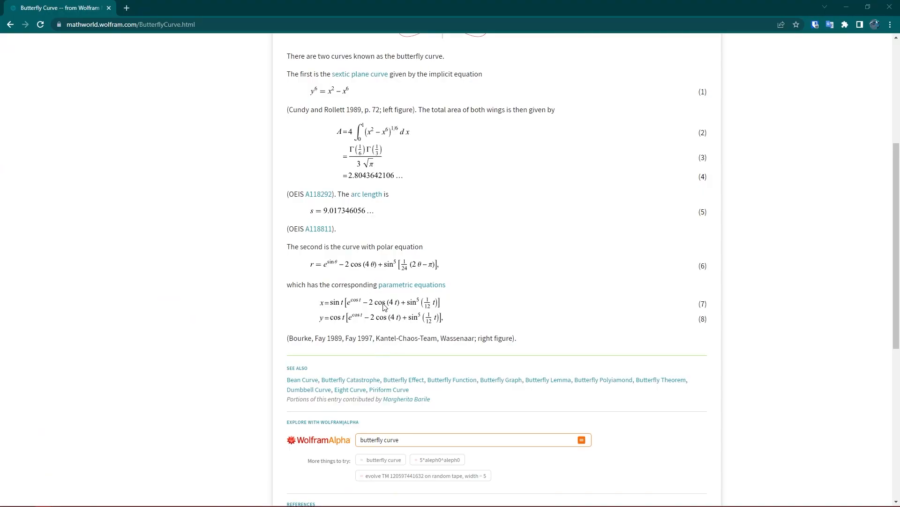
key(alt+Tab)
text(4t)
key(Return)
right_click(308, 385)
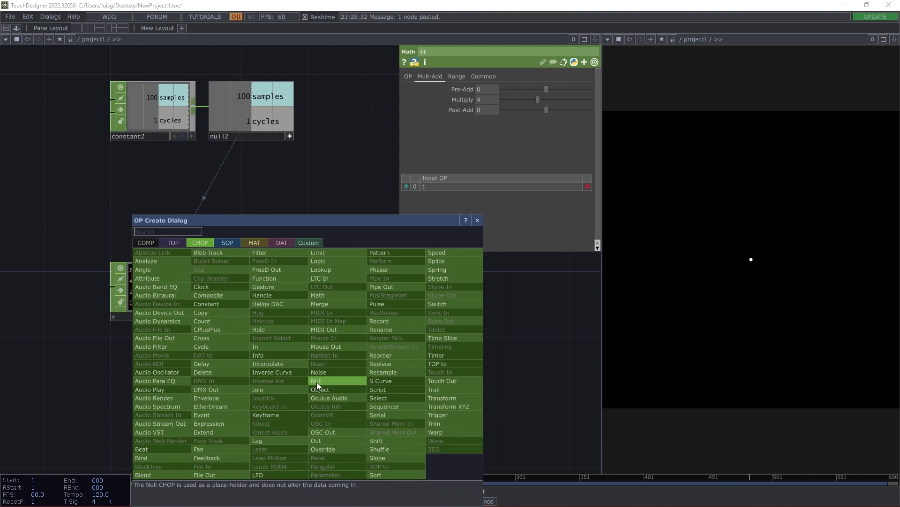
text(f)
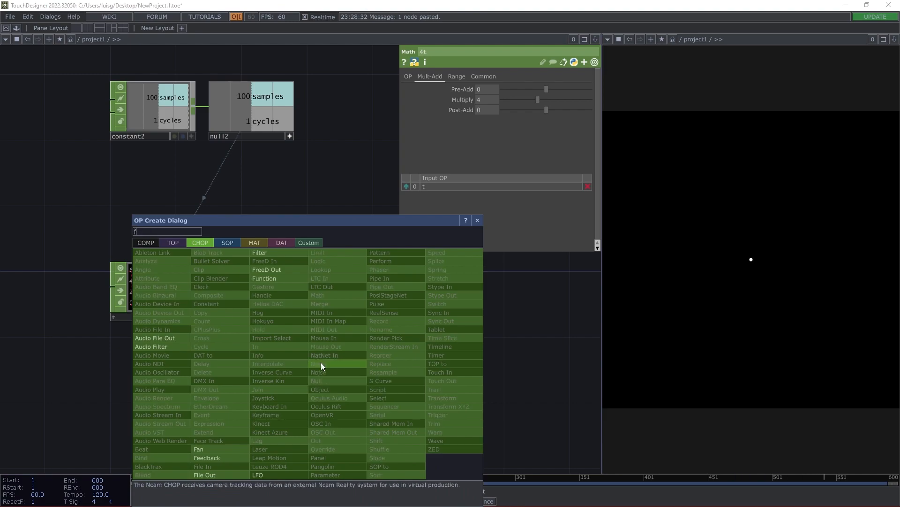
click(279, 279)
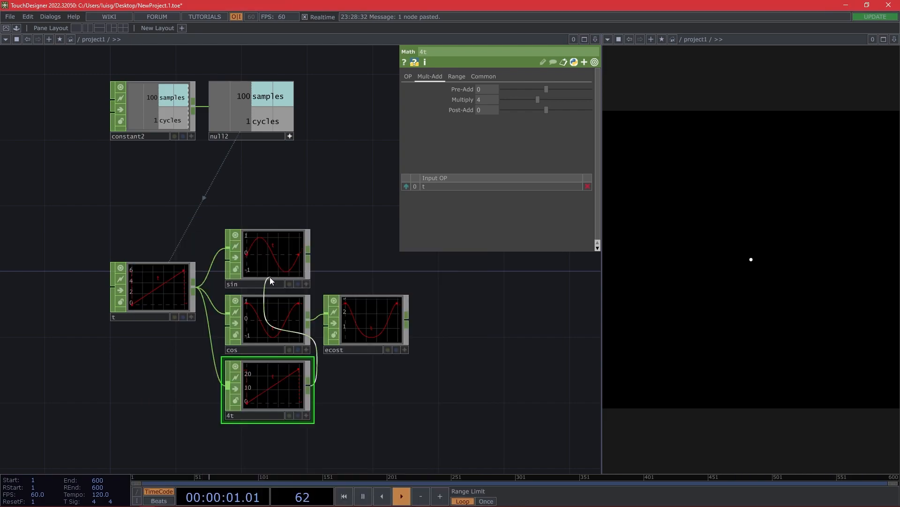
- Duplicate the cos Function CHOP beside 4t, feed the copy from 4t and name it cos4t
click(281, 324)
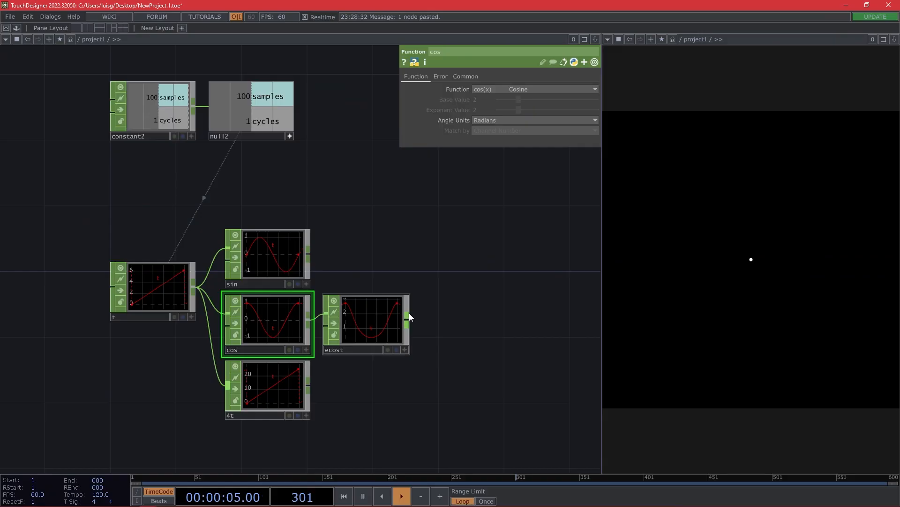
key(ctrl+c)
key(ctrl+v)
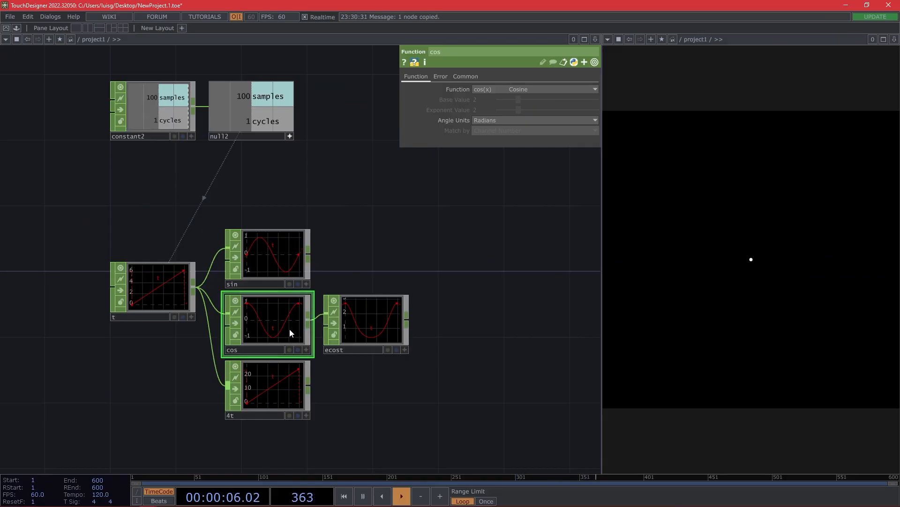
click(380, 401)
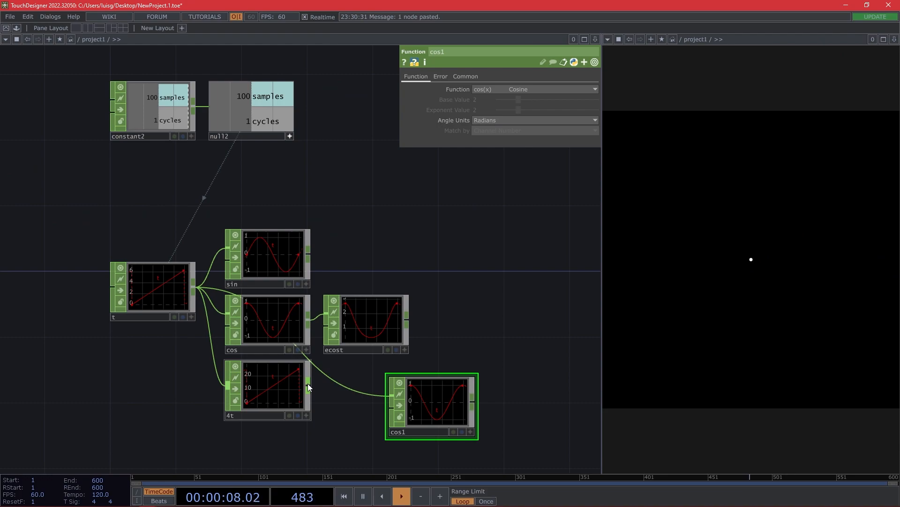
drag(311, 384, 347, 394)
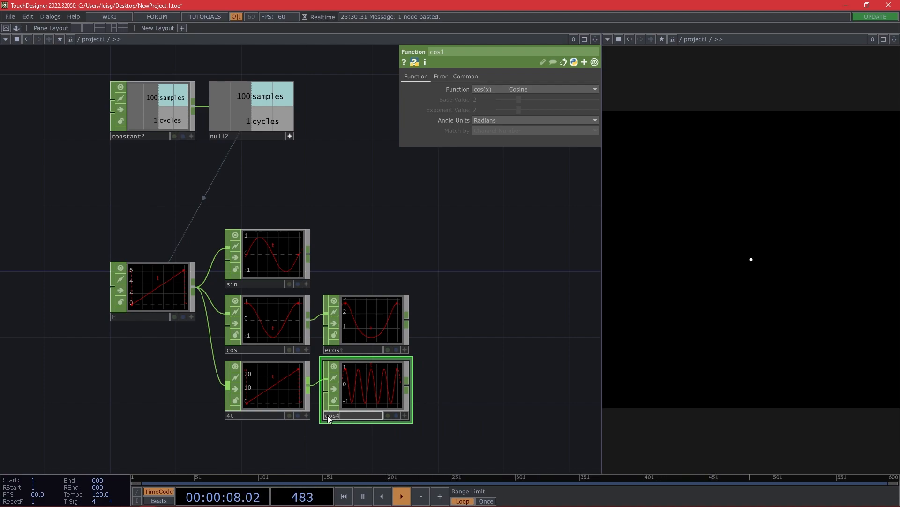
- Append a Math CHOP to cos4t and set its Multiply to 2
drag(407, 323, 413, 378)
right_click(407, 386)
text(math)
click(430, 295)
click(460, 390)
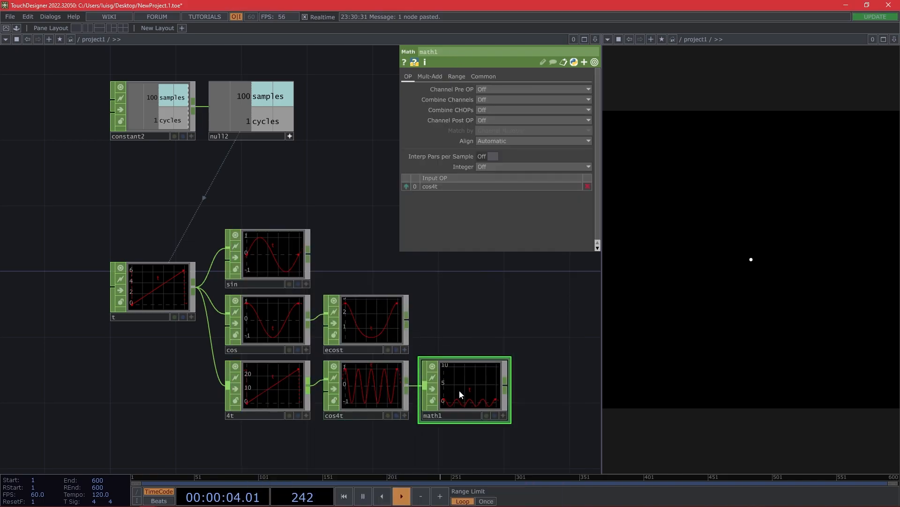
click(463, 78)
click(436, 78)
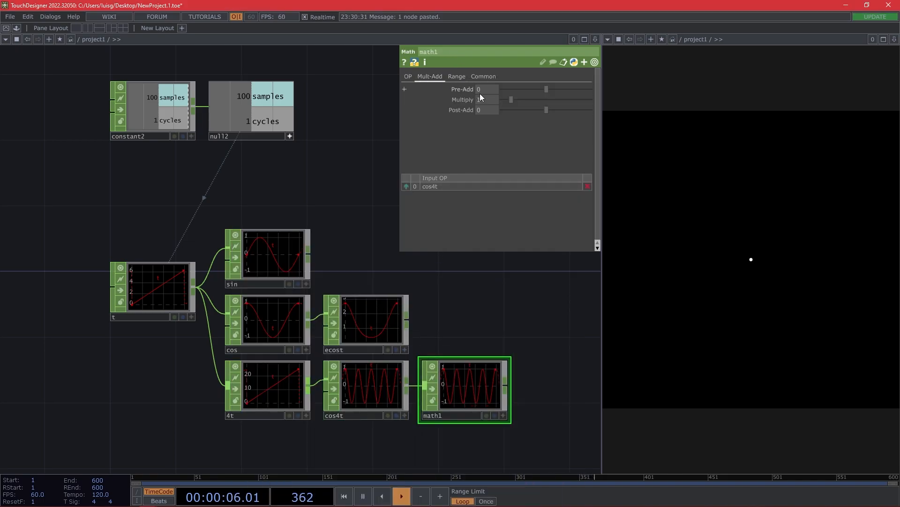
text(2)
key(Return)
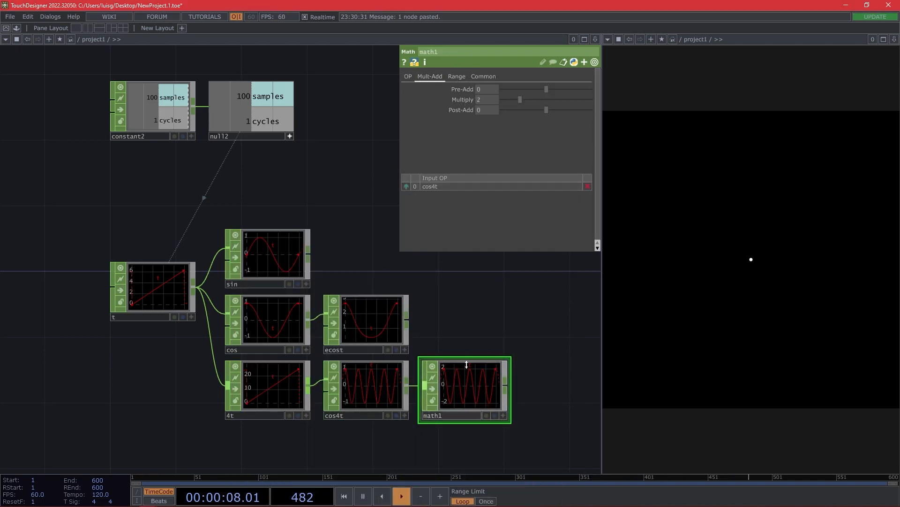
- Rename the Math CHOP after cos4t as 2cos4t
drag(483, 375, 460, 382)
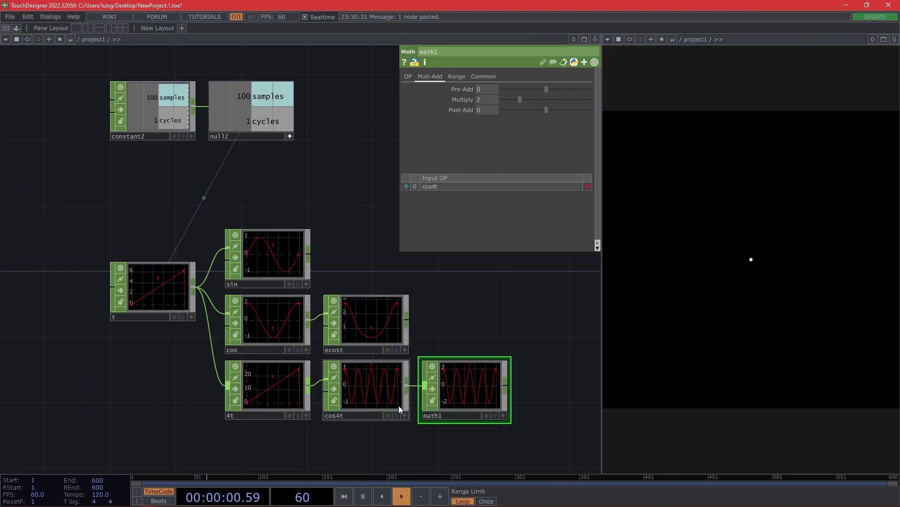
click(437, 417)
text(2cos4t)
key(Return)
- Examine the fifth-power sine term of the parametric equations in the browser and return to TouchDesigner
key(alt+Tab)
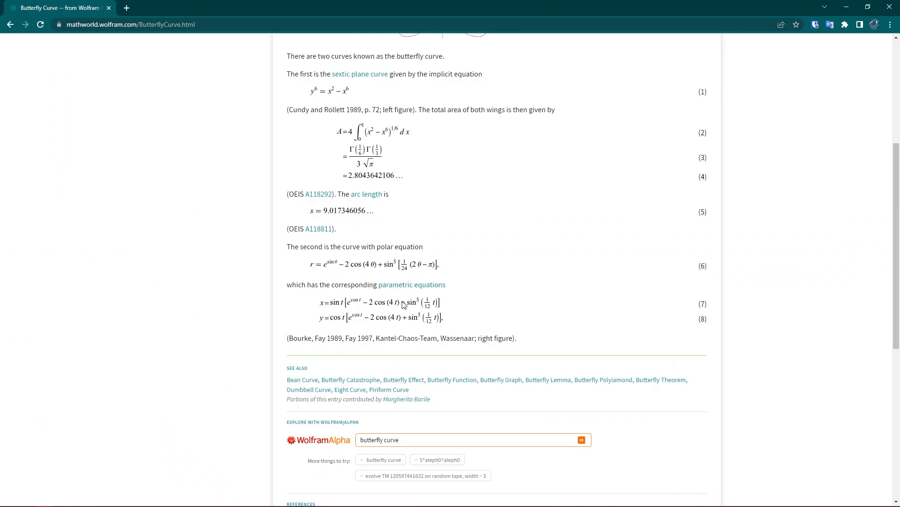
key(alt+Tab)
key(alt+Tab)
key(ctrl)
key(ctrl)
key(alt+Tab)
drag(489, 333, 448, 306)
key(alt+Tab)
key(alt+Tab)
- Append a Math CHOP to t, place it below 4t and rename it t_12
middle_click(129, 255)
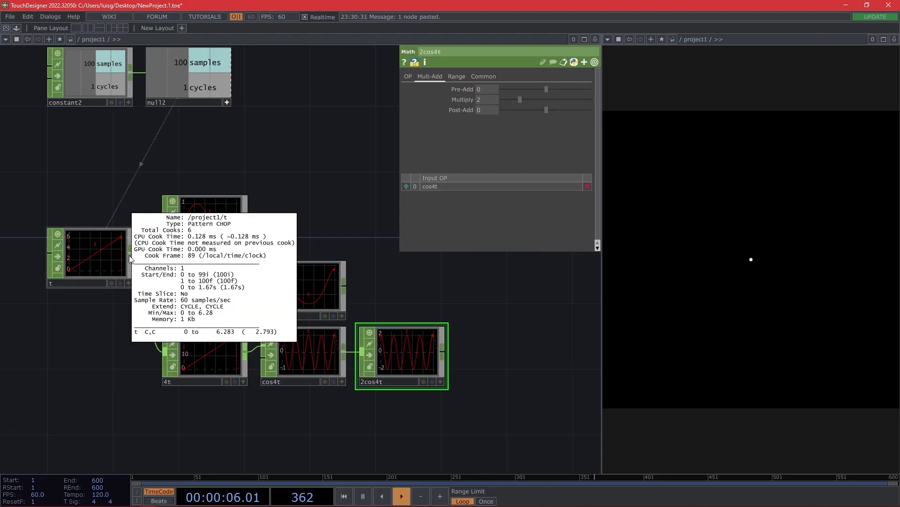
right_click(130, 255)
text(maath)
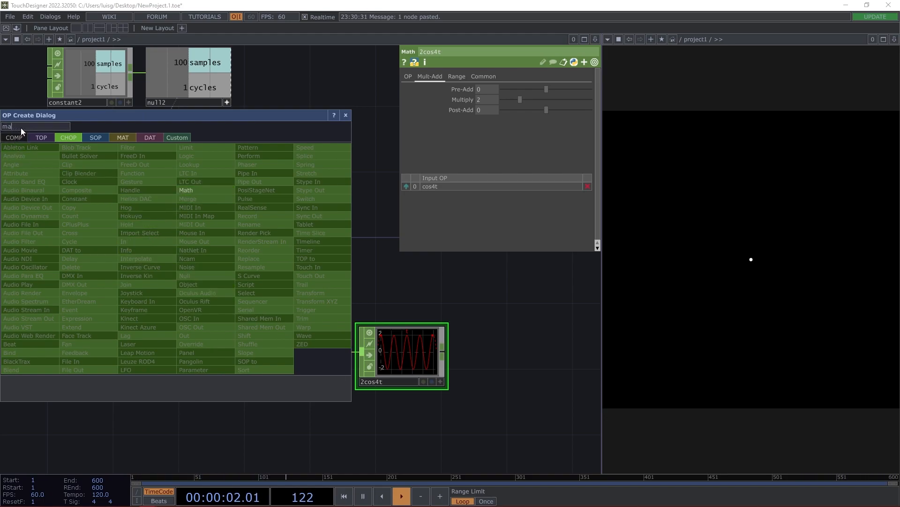
click(215, 191)
click(212, 421)
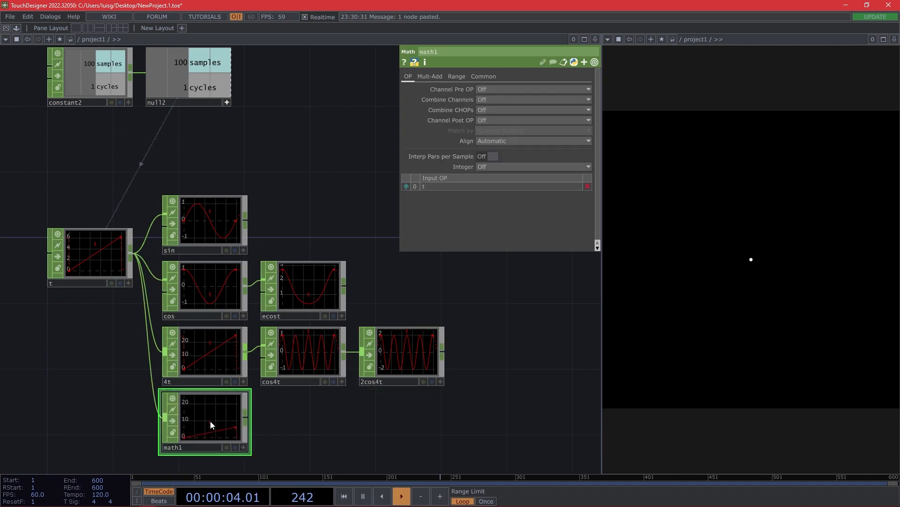
double_click(262, 400)
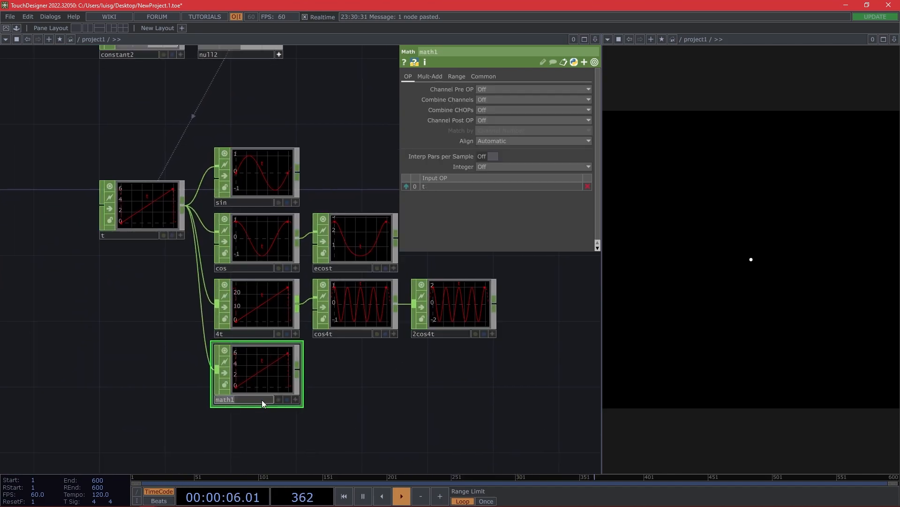
text(t_12)
key(Return)
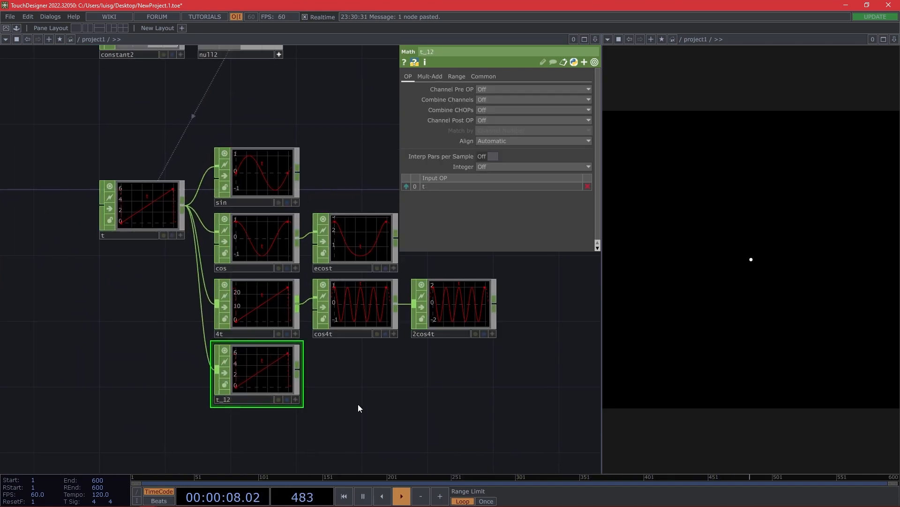
- Set the Multiply value of t_12 to 1/12
click(442, 76)
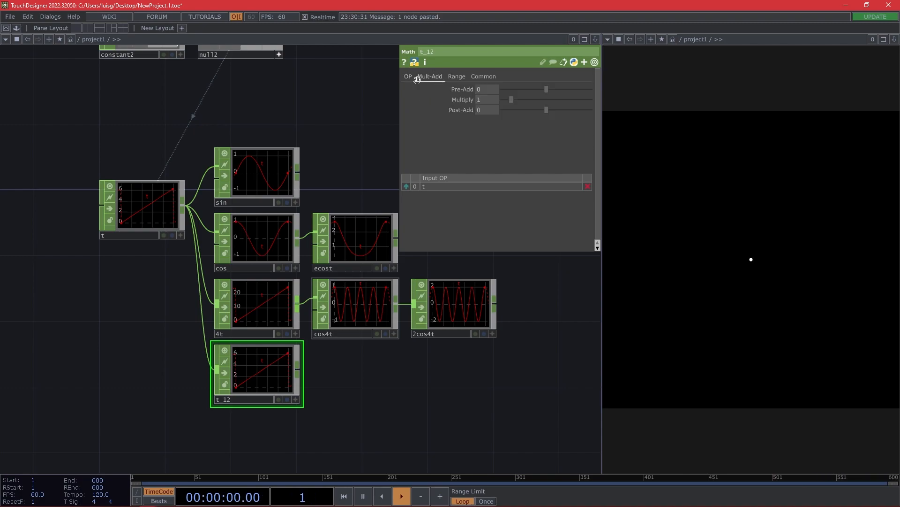
click(481, 99)
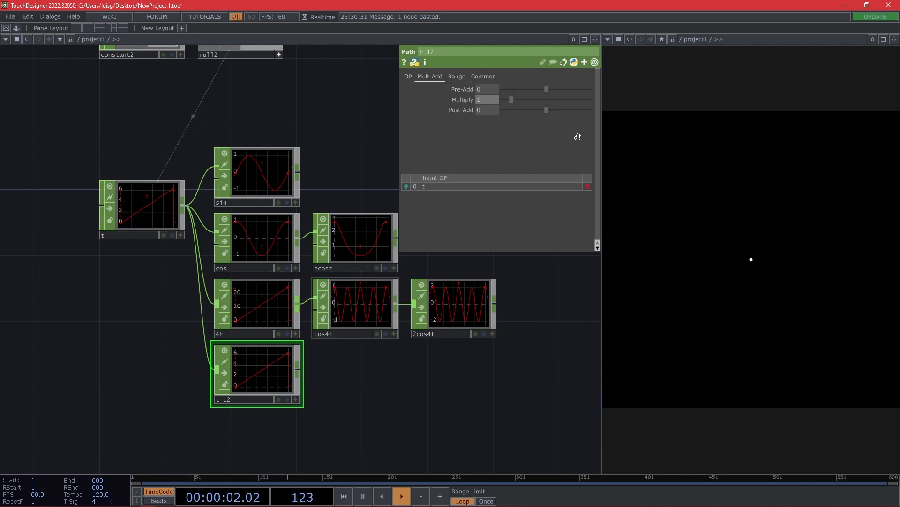
text(1/12)
key(Return)
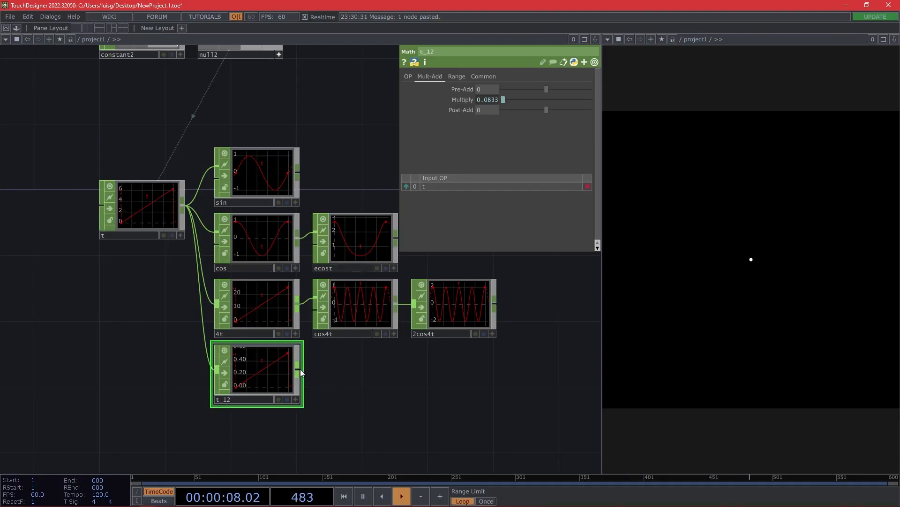
- Duplicate the sin Function CHOP, place the copy beside t_12 and connect t_12 into it
click(300, 369)
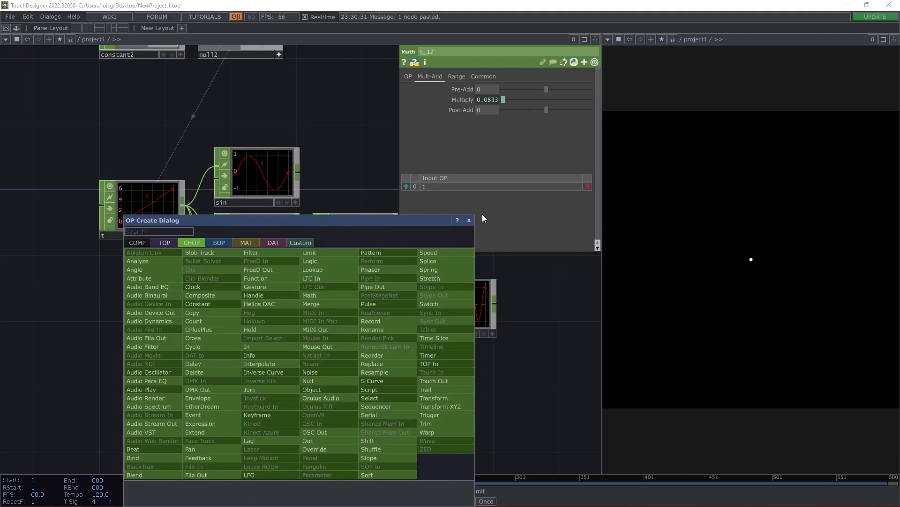
click(469, 220)
click(260, 170)
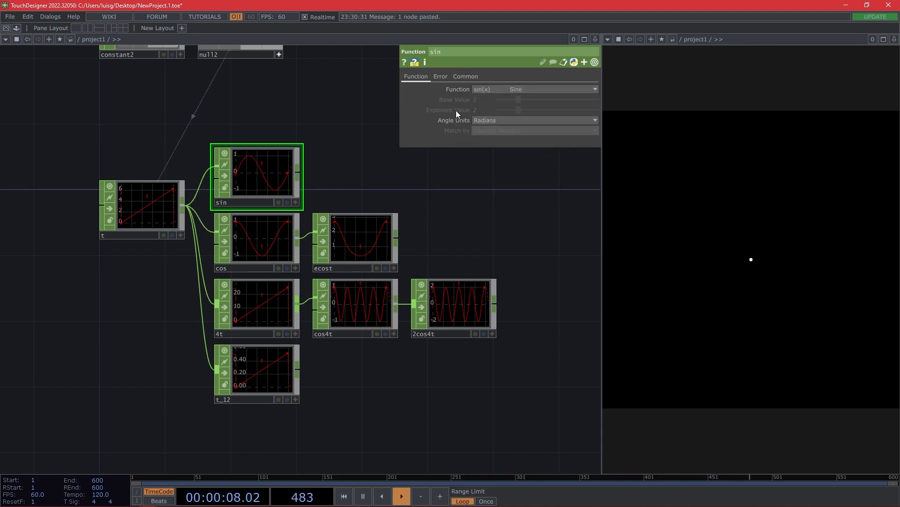
key(ctrl+v)
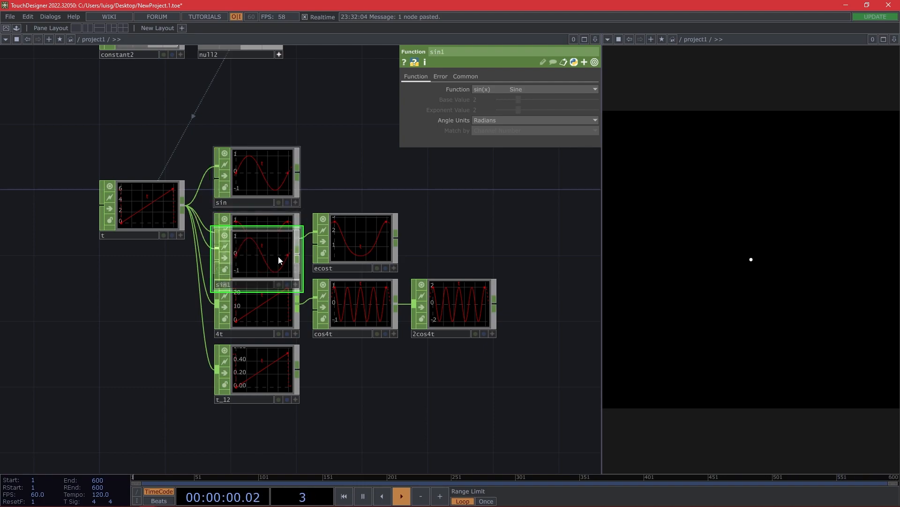
click(396, 402)
drag(297, 369, 332, 372)
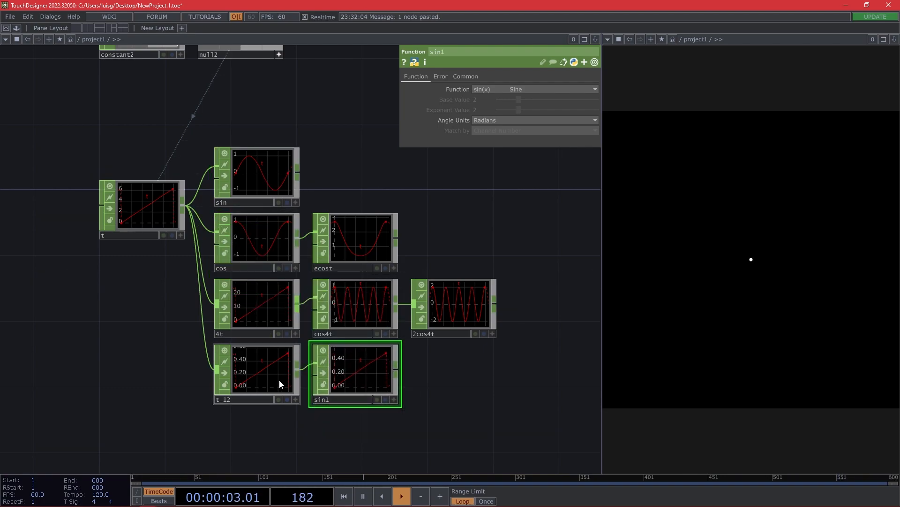
- Rename the copied sine Function CHOP as sint_12
double_click(330, 399)
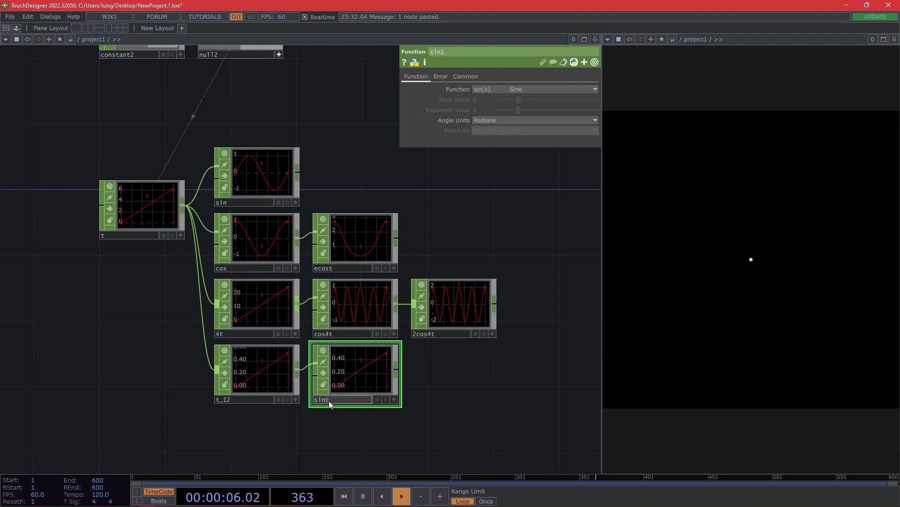
text(sint_12)
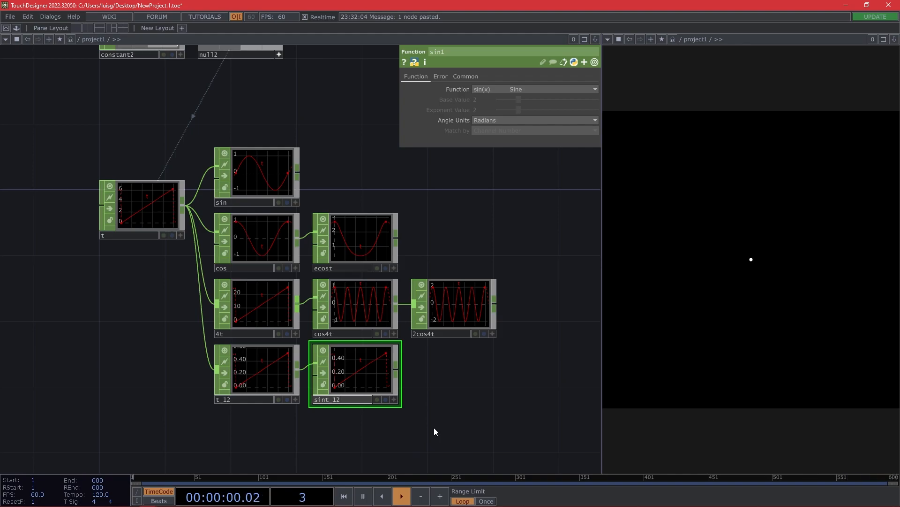
key(Return)
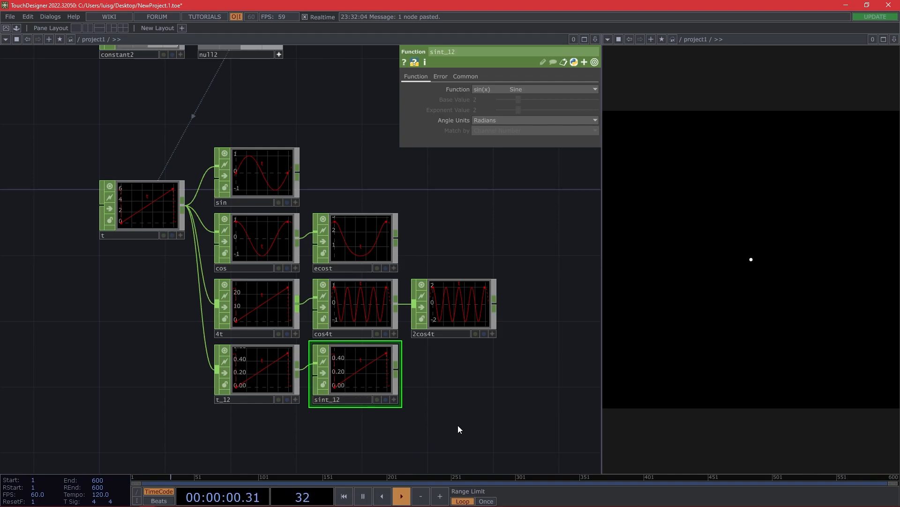
- Append a Function CHOP to sint_12, placing it below 2cos4t
click(396, 369)
text(f)
click(351, 281)
click(453, 375)
drag(428, 439, 338, 434)
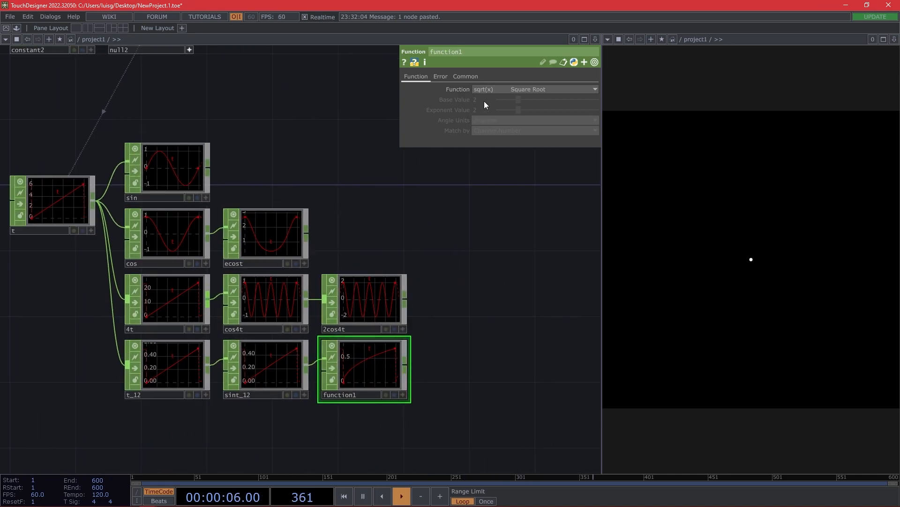
- Set the new Function CHOP to pow(x), Input1 ^ Exponent, with Exponent Value 5, and name it sin5t_12
click(491, 90)
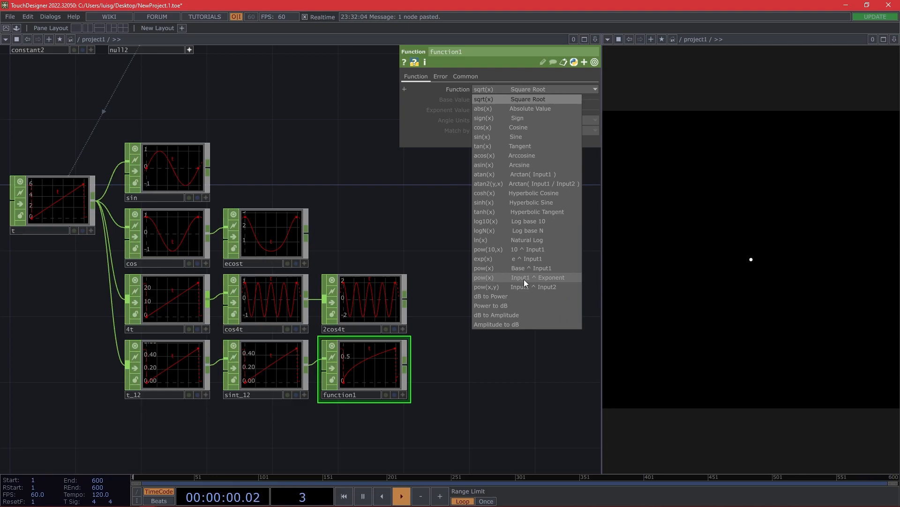
click(555, 278)
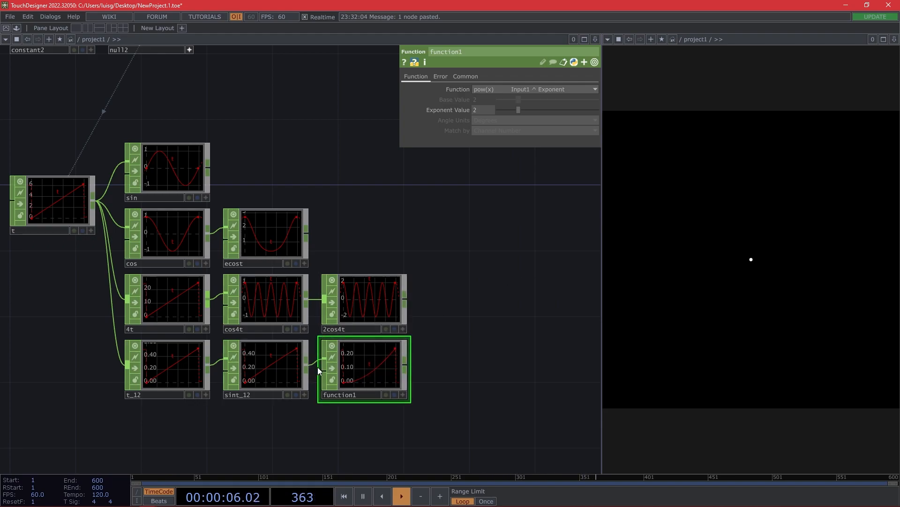
click(477, 109)
text(5)
key(Return)
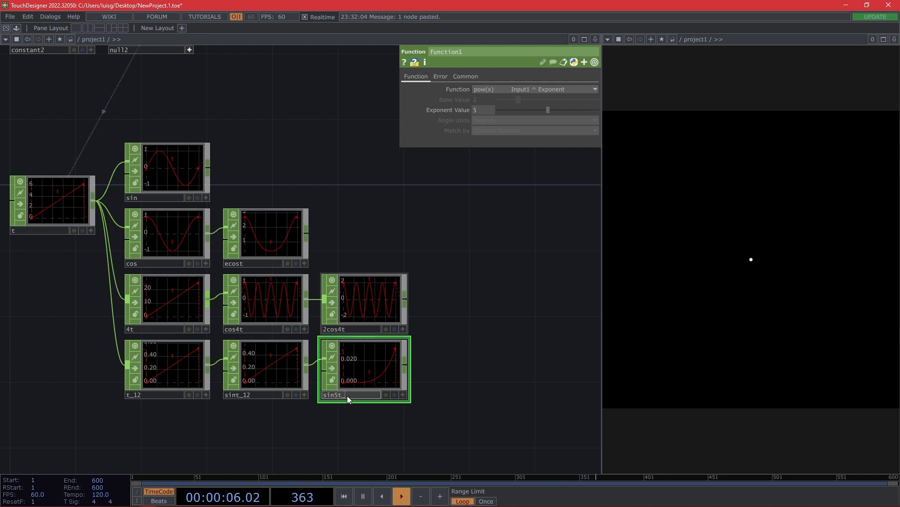
- Add a Select CHOP in the free area between the function nodes and circle1, with ecost as its source CHOP
key(alt+Tab)
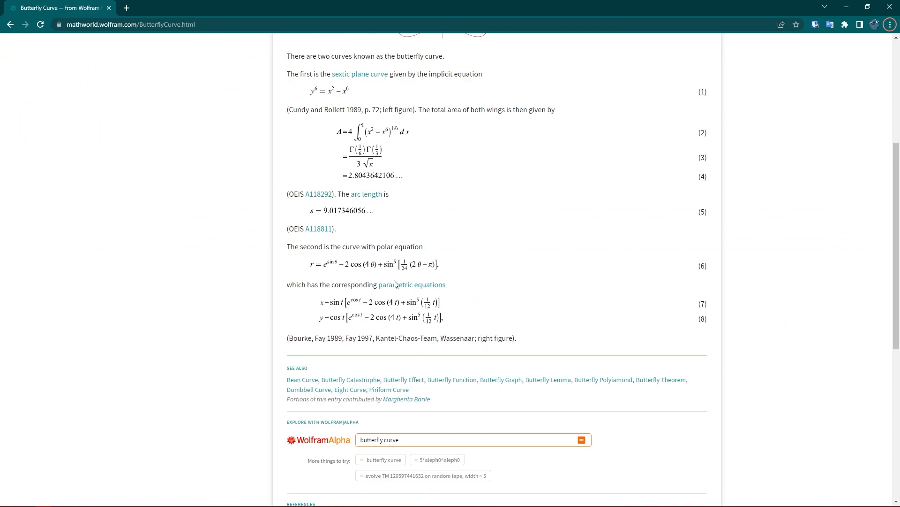
click(341, 310)
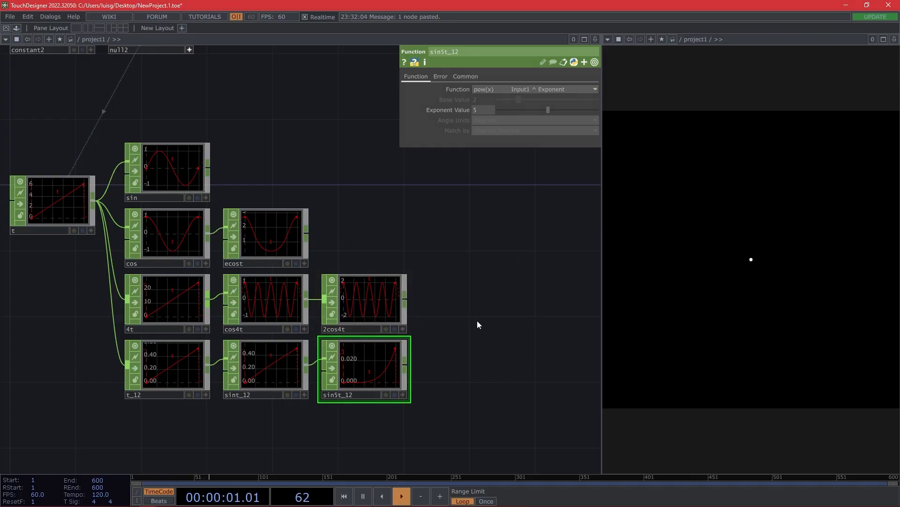
drag(477, 320, 366, 335)
scroll(387, 321, down, 3)
scroll(387, 320, down, 2)
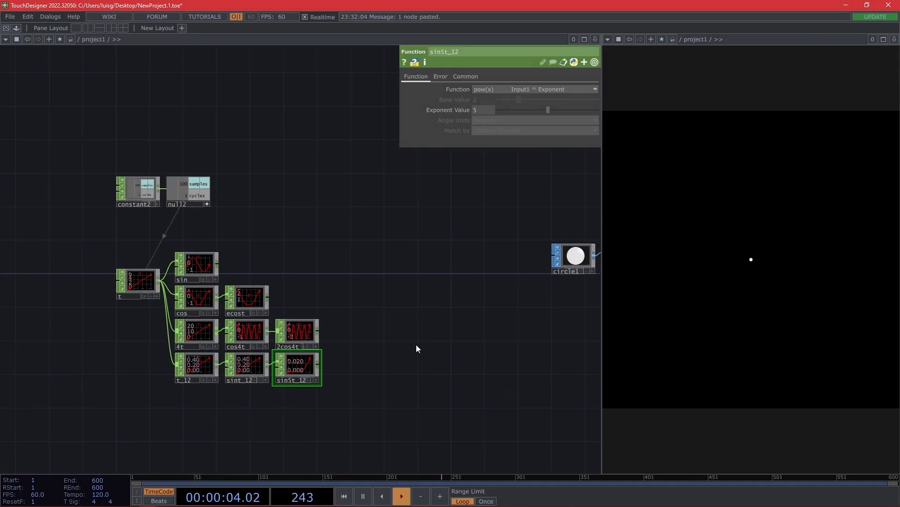
key(Tab)
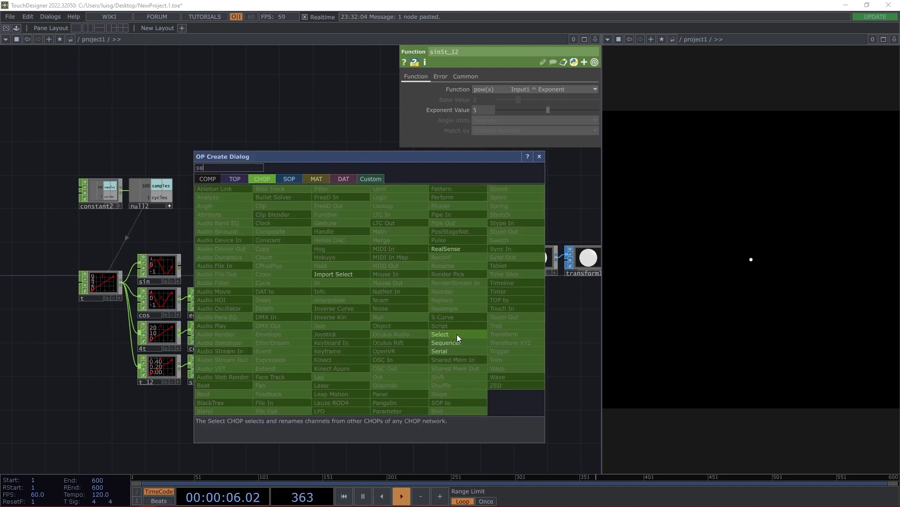
click(455, 334)
click(384, 271)
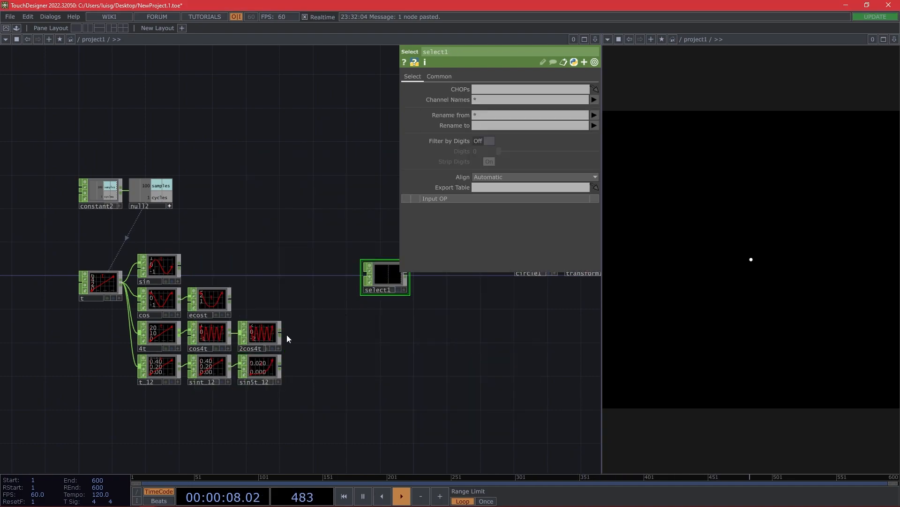
key(alt+Tab)
key(alt+Tab)
drag(210, 300, 390, 313)
- Duplicate the Select CHOP directly below select1 and set the copy's source CHOP to 2cos4t
key(ctrl+c)
key(ctrl+v)
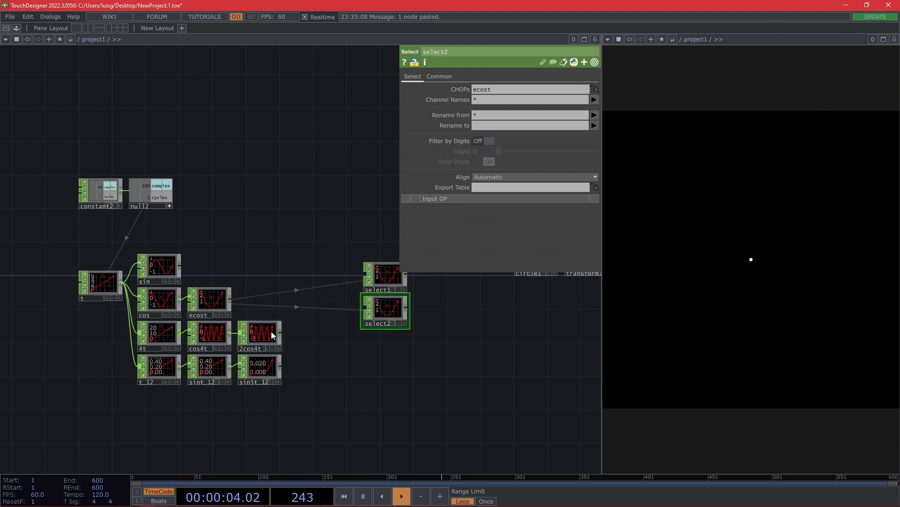
drag(263, 332, 383, 311)
- Append a Math CHOP to select1 and connect select2 as its second input
drag(435, 348, 274, 345)
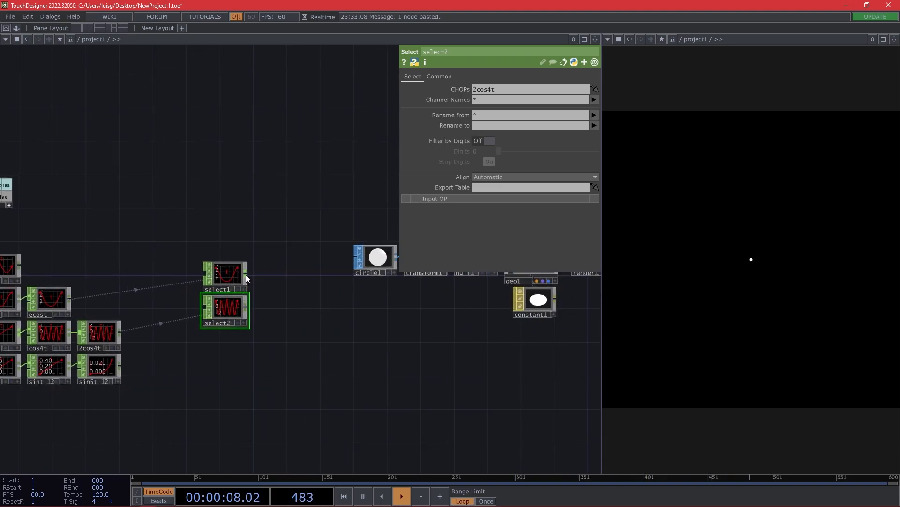
right_click(246, 274)
text(math)
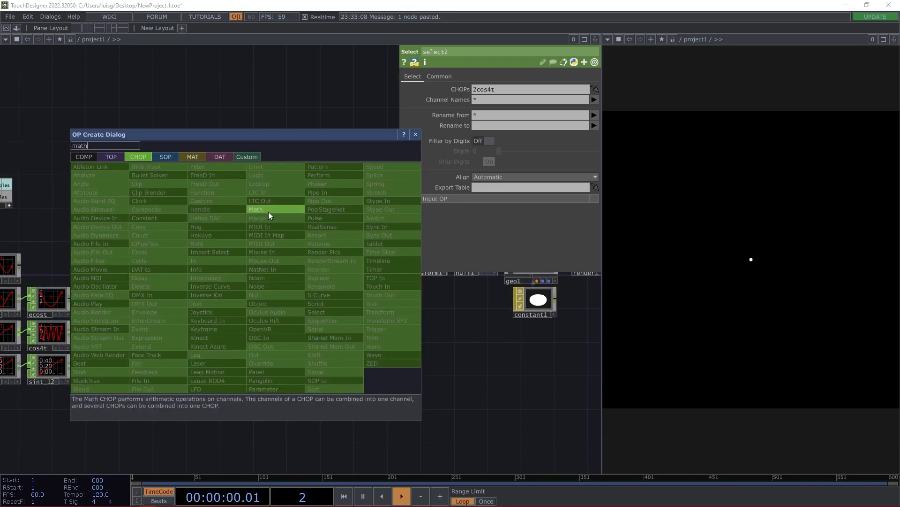
click(267, 211)
click(277, 294)
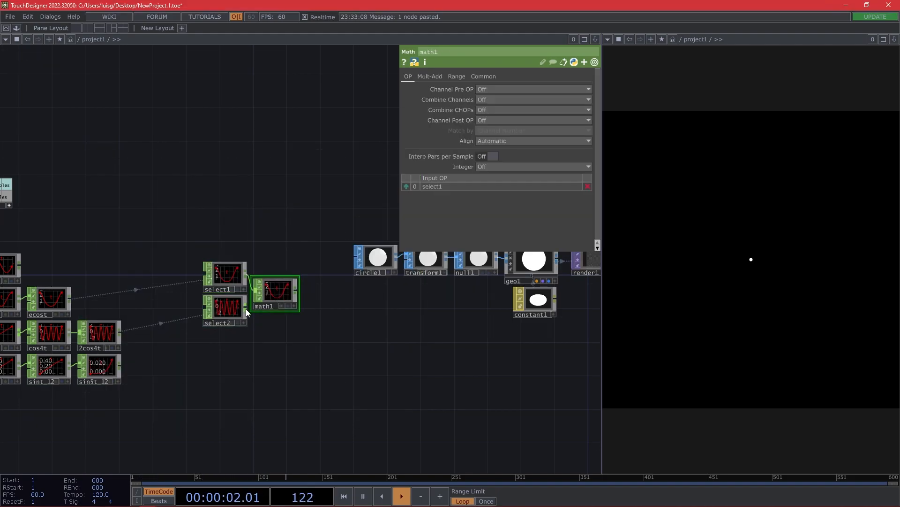
drag(238, 308, 257, 296)
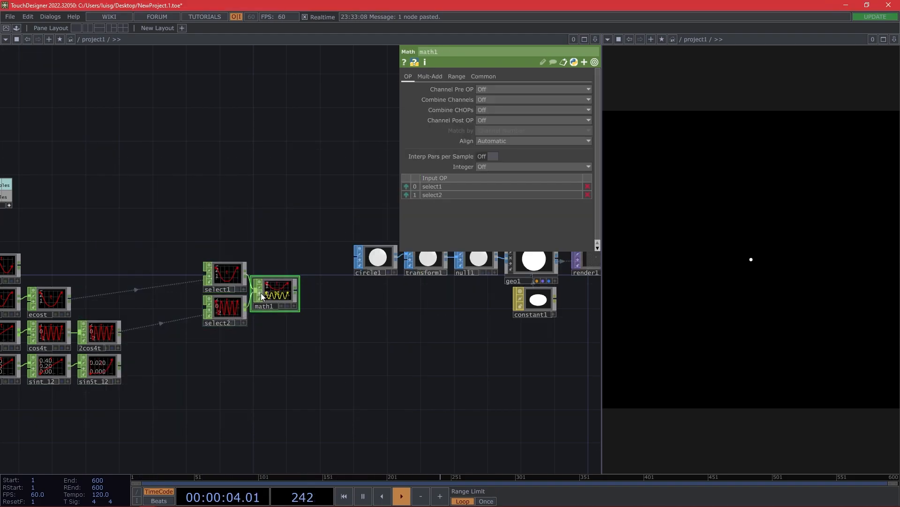
- Set Combine CHOPs on math1 to Subtract so that 2cos4t is subtracted from ecost
scroll(261, 293, up, 3)
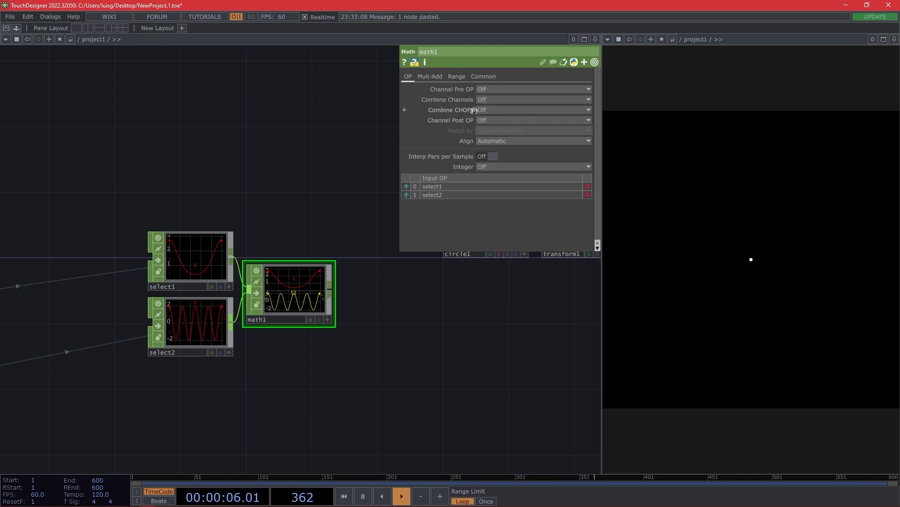
click(505, 122)
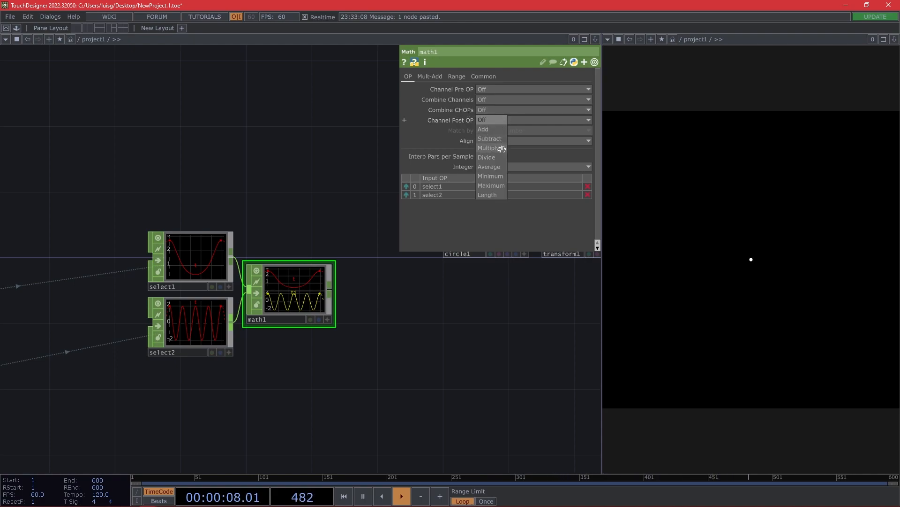
click(490, 138)
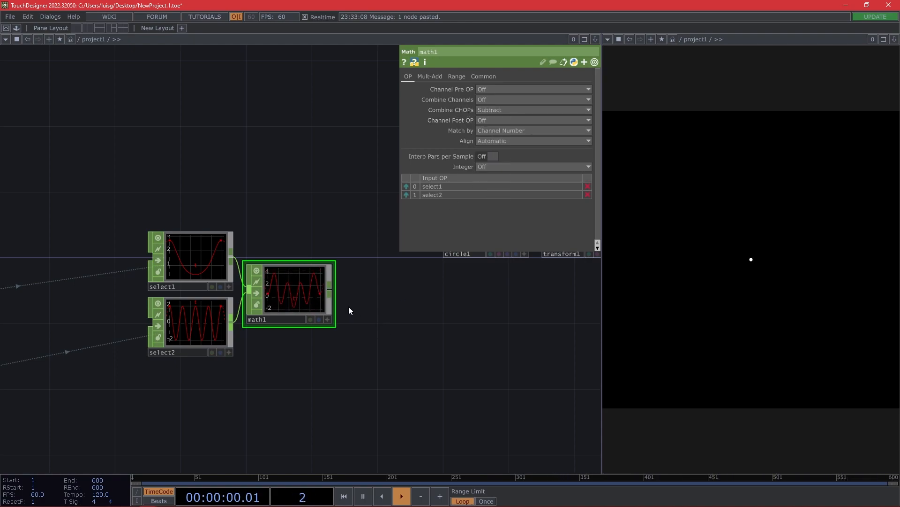
- Duplicate select2, place the copy below math1 and set its source CHOP to sin5t_12
scroll(351, 309, down, 2)
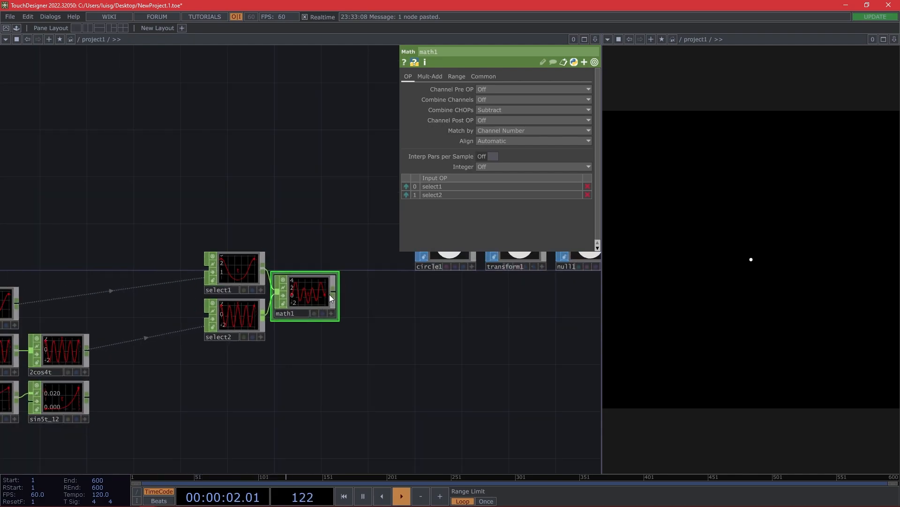
click(246, 324)
key(ctrl+c)
key(ctrl+v)
drag(229, 367, 301, 359)
drag(130, 427, 193, 401)
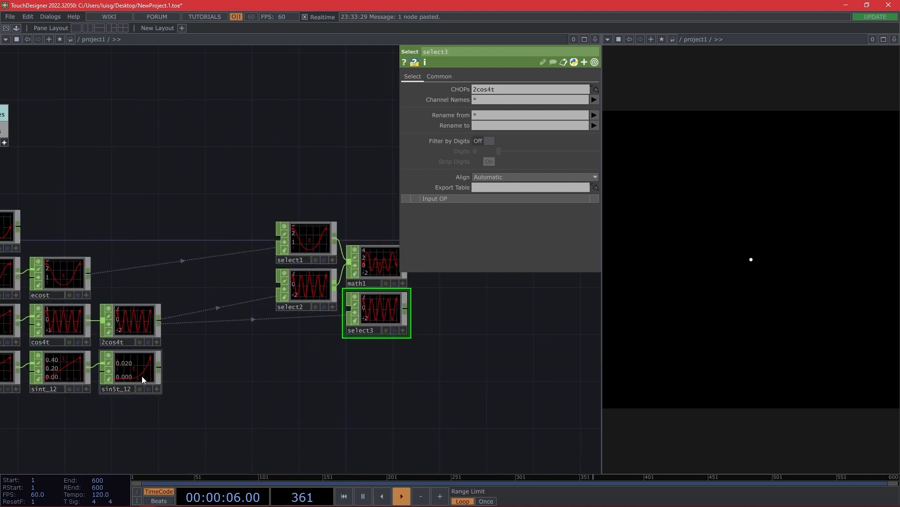
drag(128, 384, 373, 322)
- Check the parametric equations in the browser, append a Math CHOP to math1 and connect select3 as its second input
key(alt+Tab)
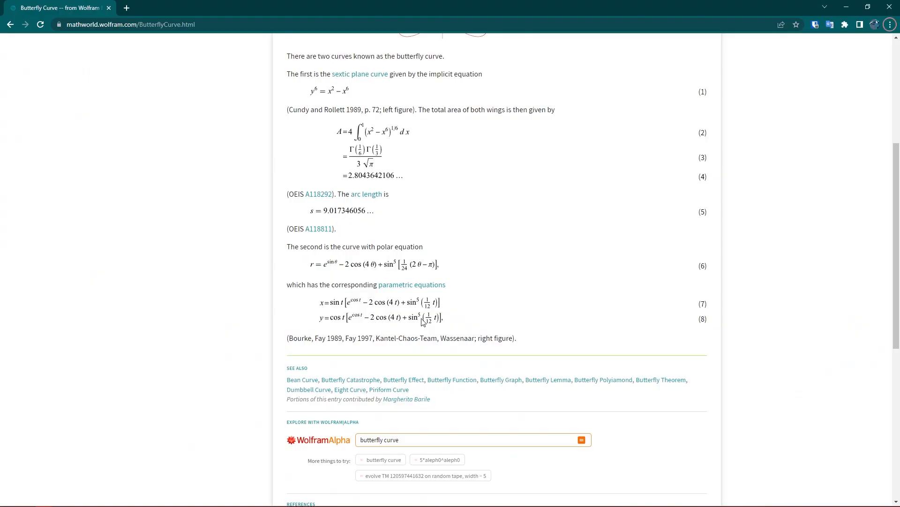
key(alt+Tab)
drag(427, 348, 270, 277)
right_click(268, 279)
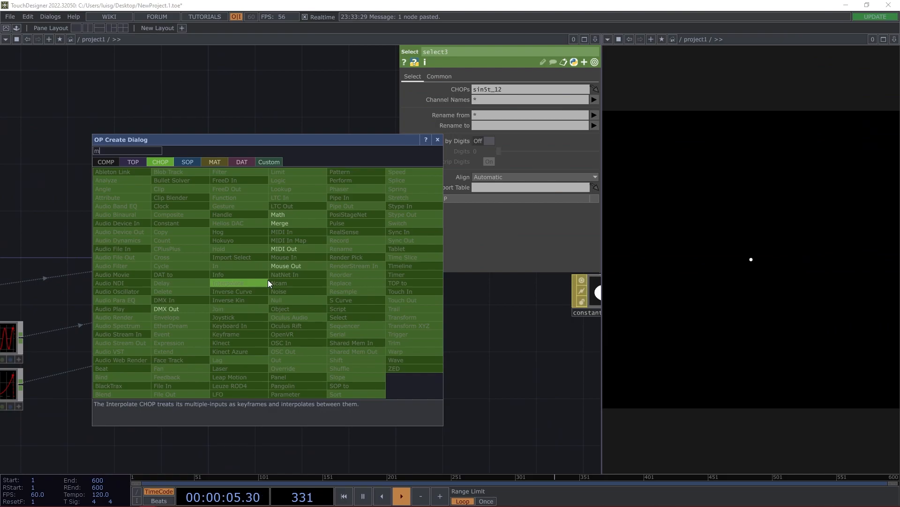
click(280, 220)
click(313, 314)
drag(267, 325, 301, 307)
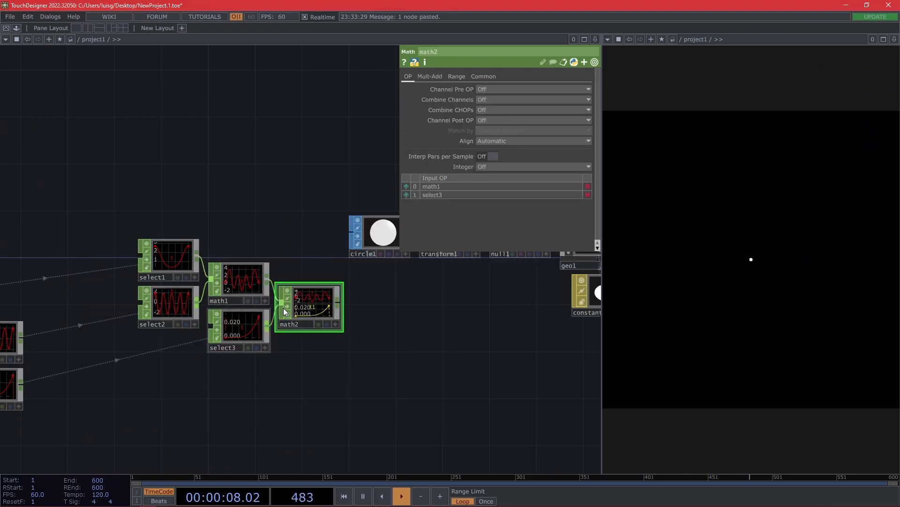
- Set Combine CHOPs on math2 to Add and compare the result with the parametric equations in the browser
click(500, 110)
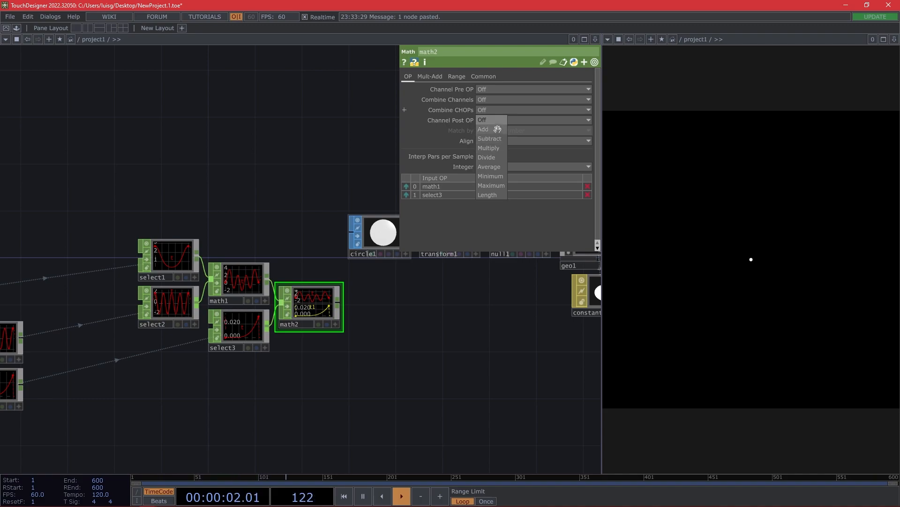
click(498, 129)
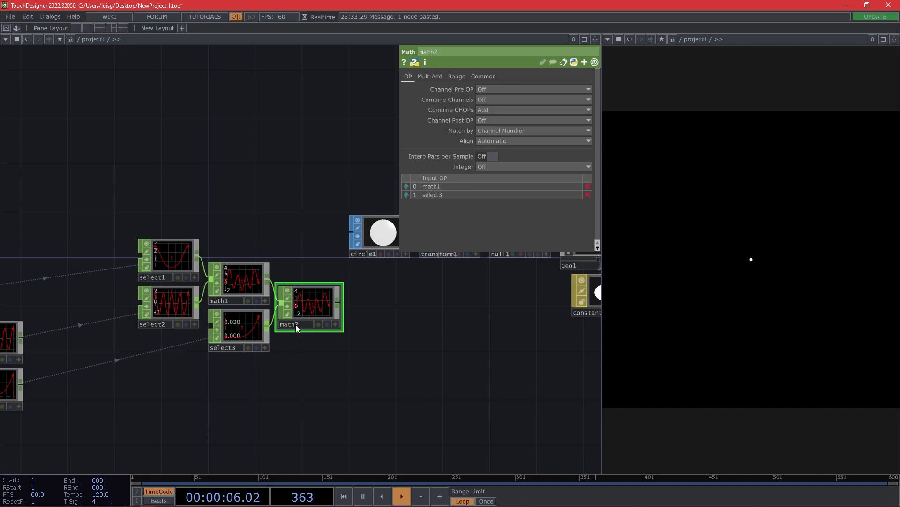
key(alt+Tab)
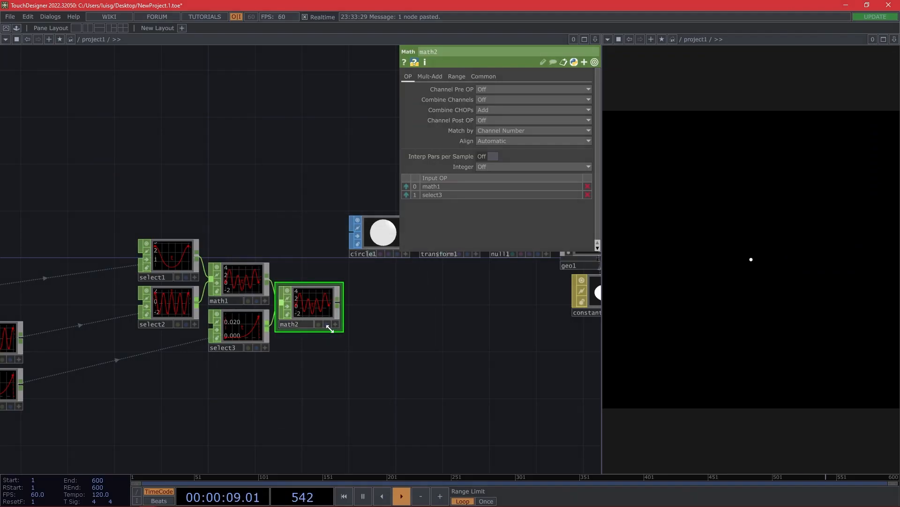
- Add another Select CHOP and position it directly below math2
drag(332, 373, 359, 357)
scroll(359, 356, down, 4)
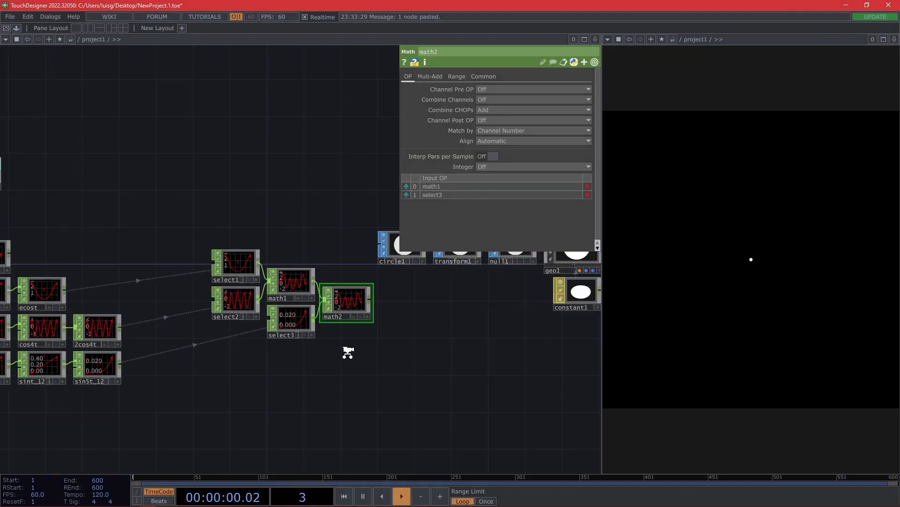
drag(64, 288, 65, 313)
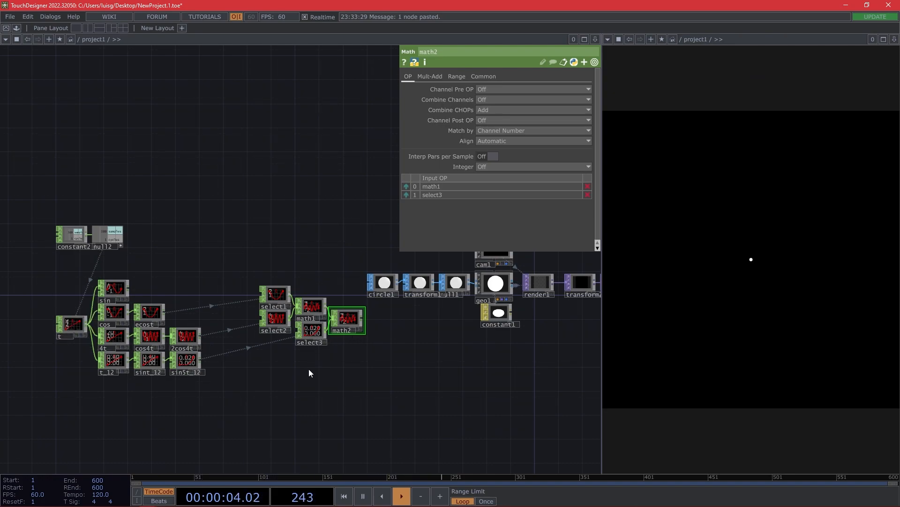
key(Tab)
text(se)
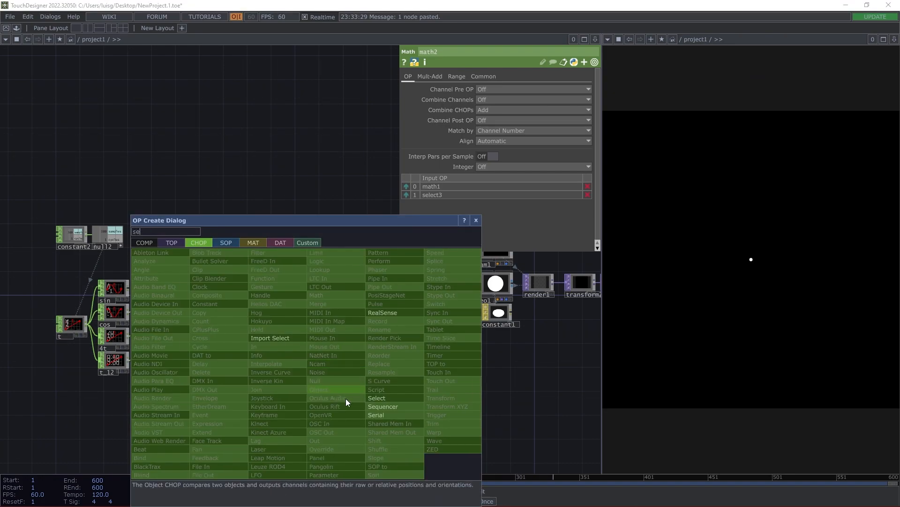
click(385, 407)
click(351, 371)
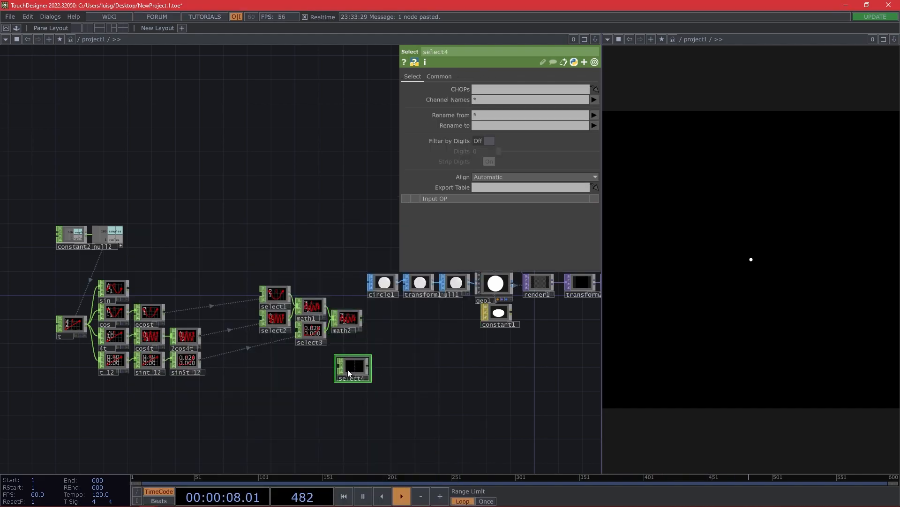
drag(348, 370, 336, 345)
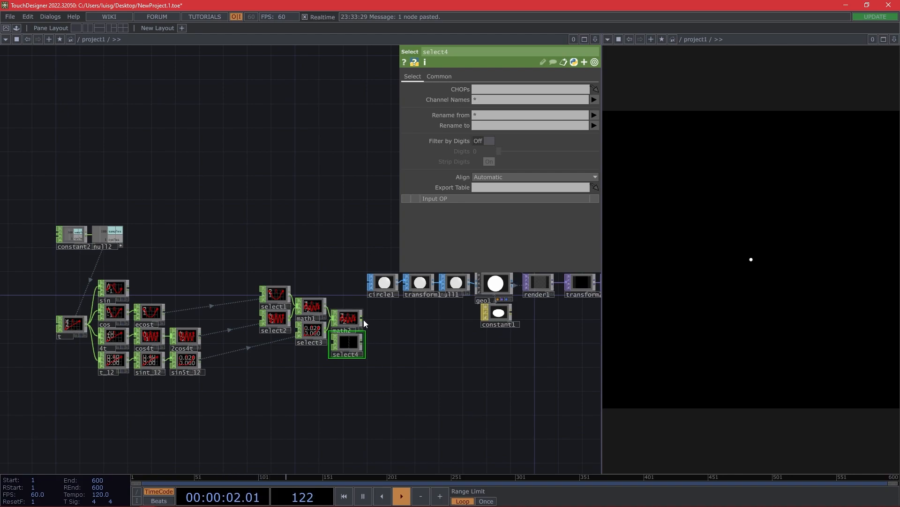
- Append a Math CHOP to math2 and connect select4 as its second input
scroll(364, 317, up, 5)
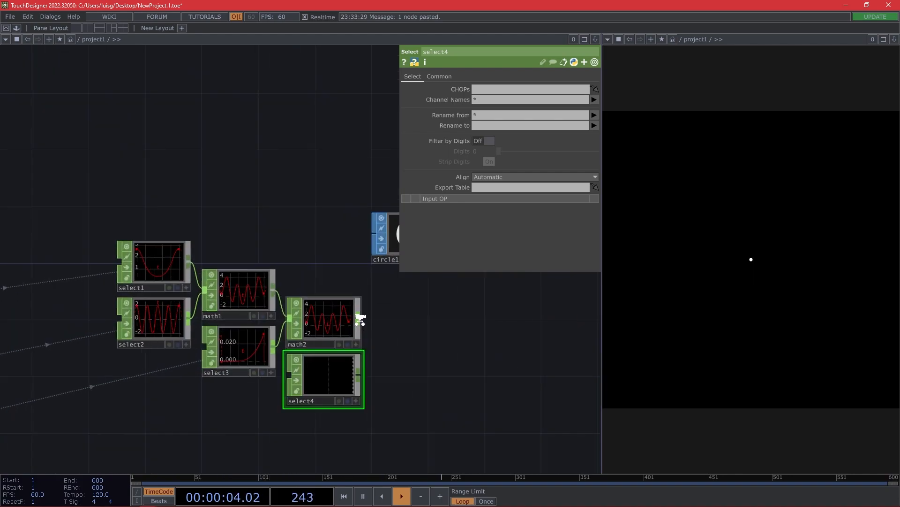
click(359, 319)
text(math)
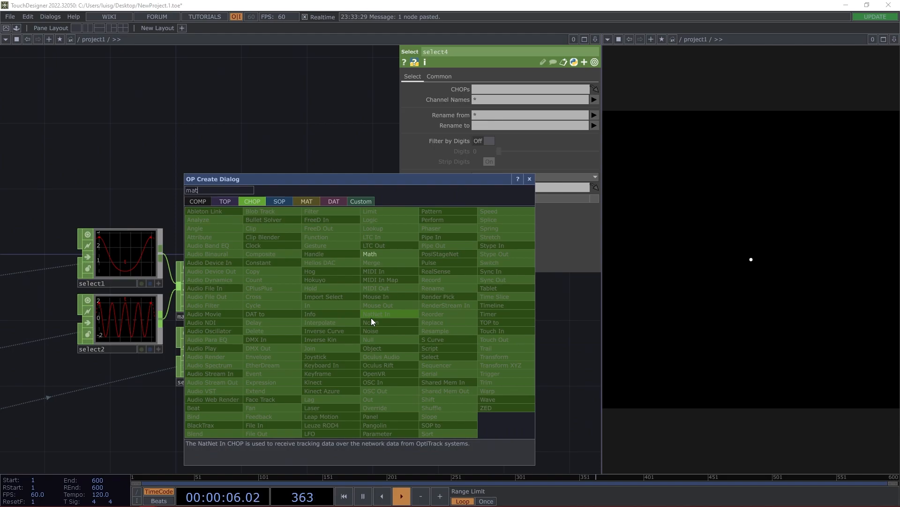
click(382, 256)
click(412, 355)
click(358, 384)
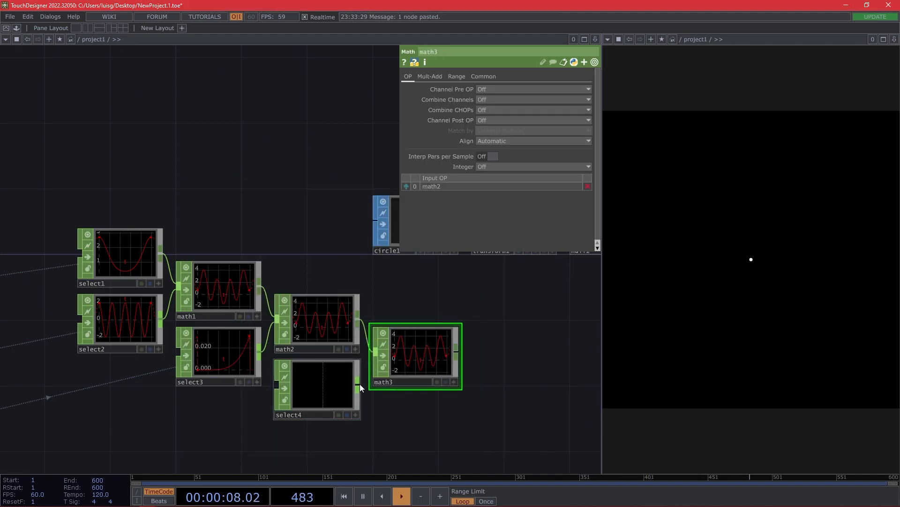
click(373, 370)
- Set the source CHOP of select4 to the sin Function CHOP
drag(337, 360, 318, 334)
scroll(393, 389, down, 5)
click(342, 371)
drag(269, 400, 304, 396)
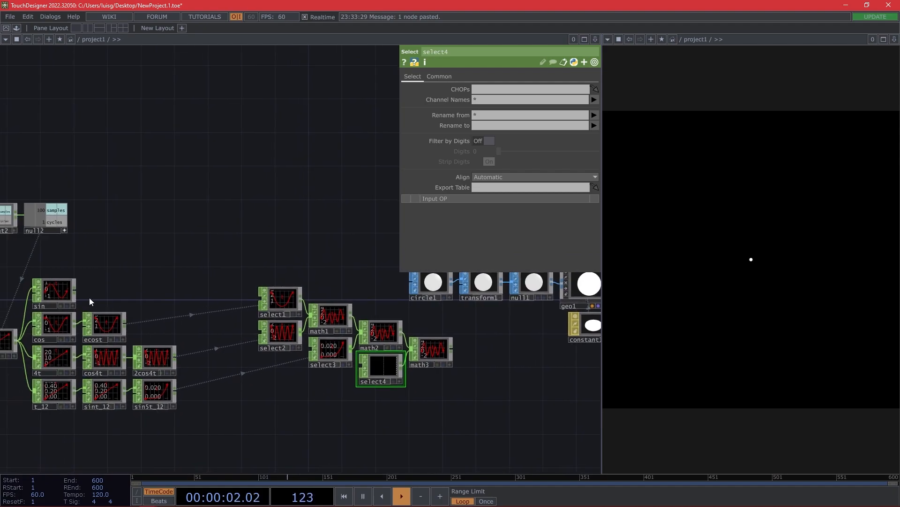
drag(55, 294, 381, 370)
- Set Combine CHOPs on math3 to Multiply to multiply the bracketed sum by sin t
drag(435, 413, 351, 412)
click(371, 348)
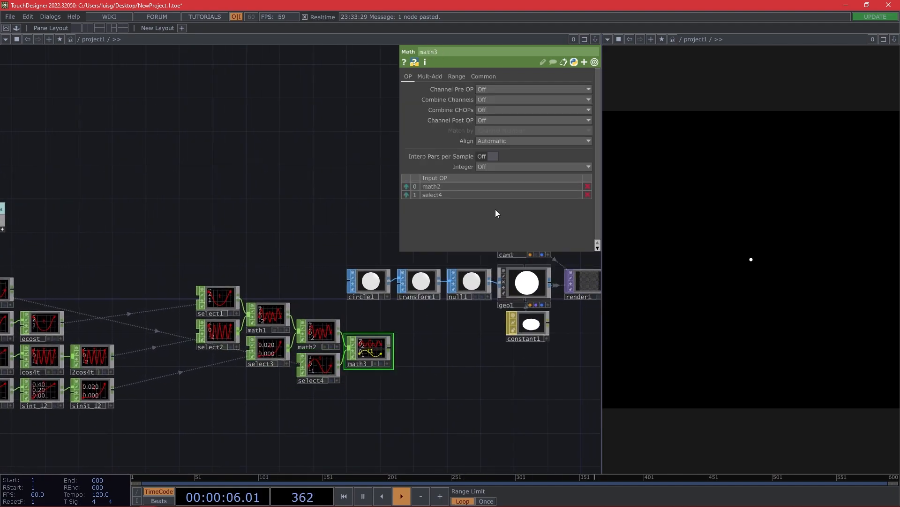
click(491, 111)
click(500, 152)
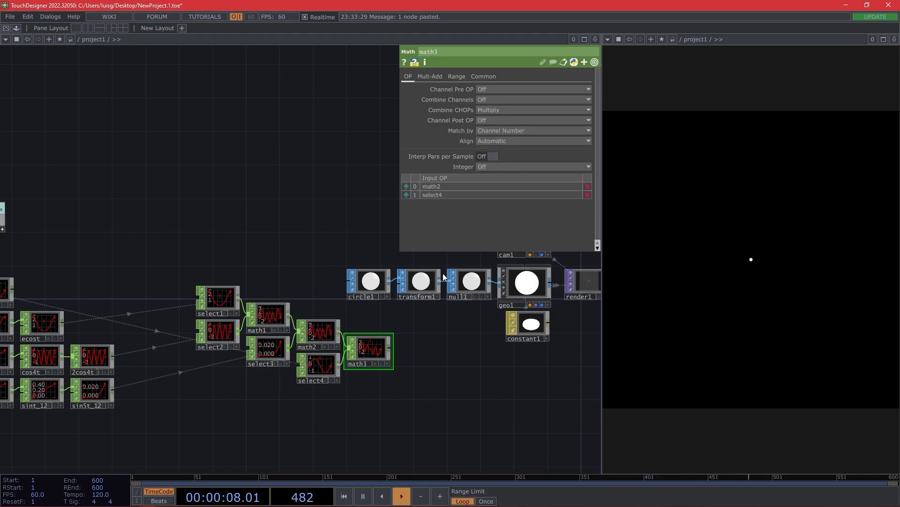
- Duplicate select4 and math3 together, placing the copies below the originals with math2 still feeding the new Math CHOP
scroll(401, 351, up, 4)
scroll(432, 365, down, 2)
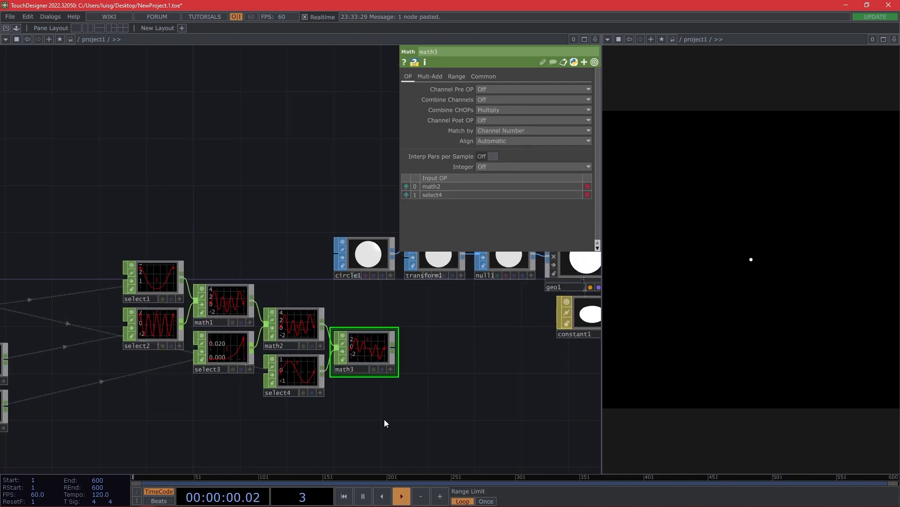
drag(386, 420, 412, 372)
right_drag(426, 386, 327, 321)
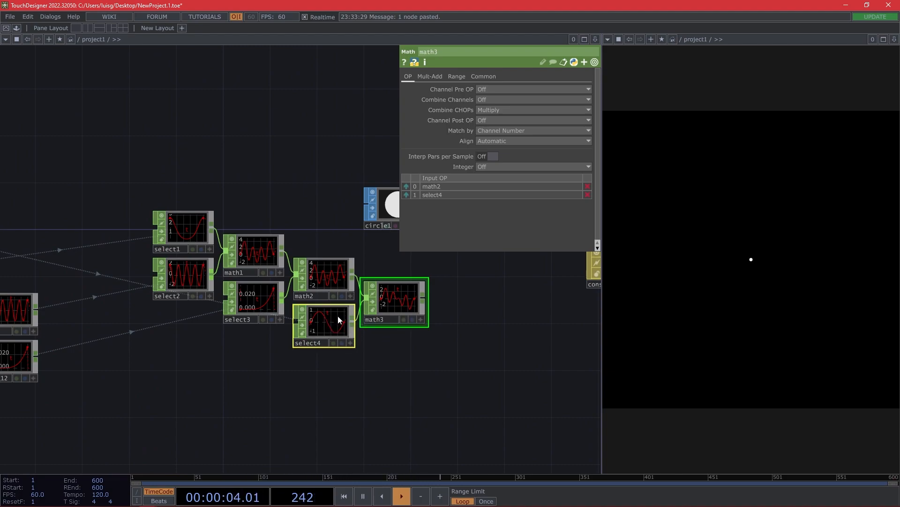
key(ctrl+v)
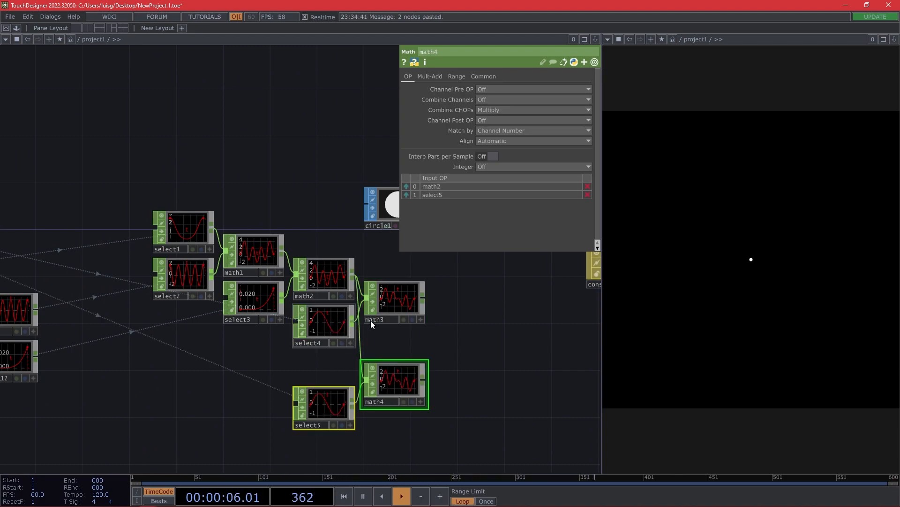
- Change the source CHOP of select5, which feeds math4, to the cos Function CHOP
click(393, 375)
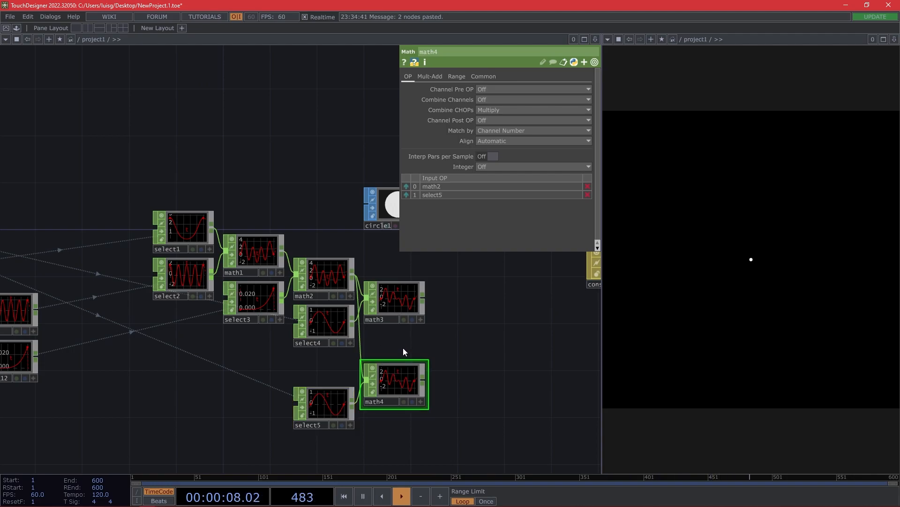
click(330, 399)
scroll(341, 374, down, 3)
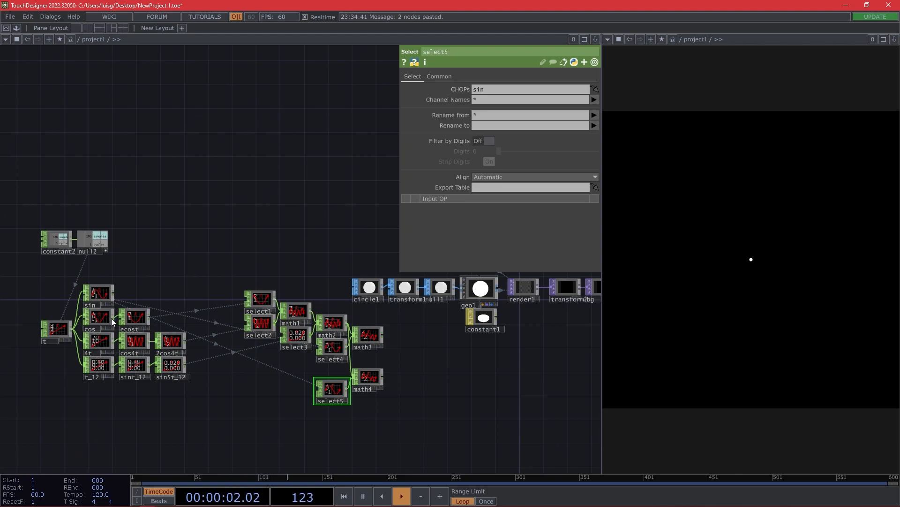
drag(101, 317, 330, 391)
scroll(388, 375, up, 3)
scroll(415, 366, down, 5)
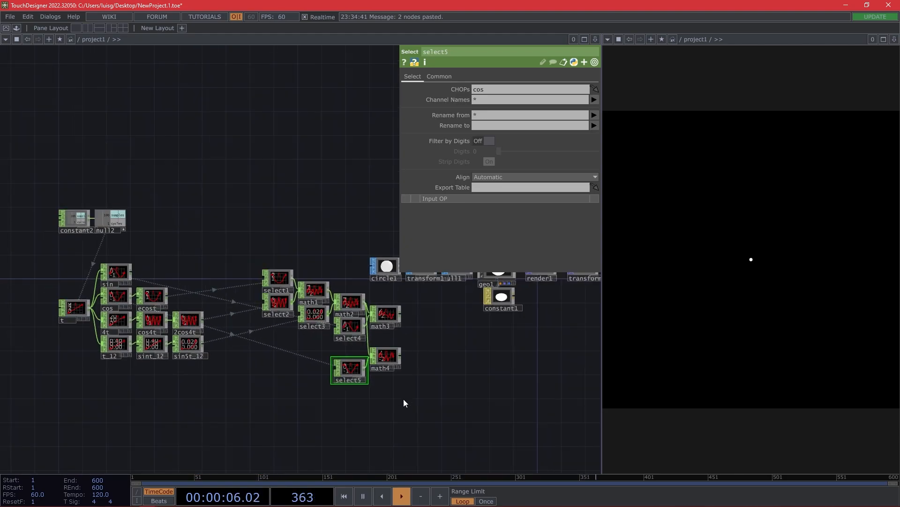
right_click(61, 276)
click(321, 400)
drag(433, 420, 531, 428)
right_drag(526, 433, 164, 293)
right_click(163, 294)
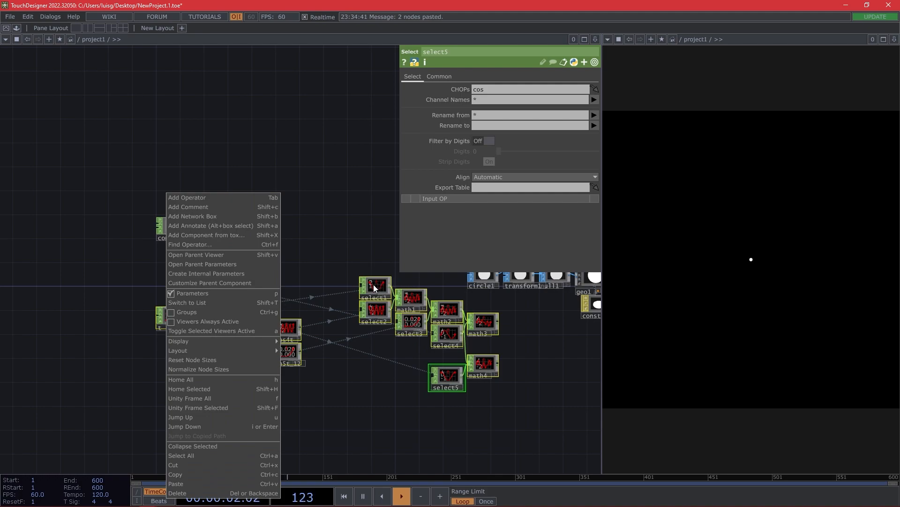
click(257, 330)
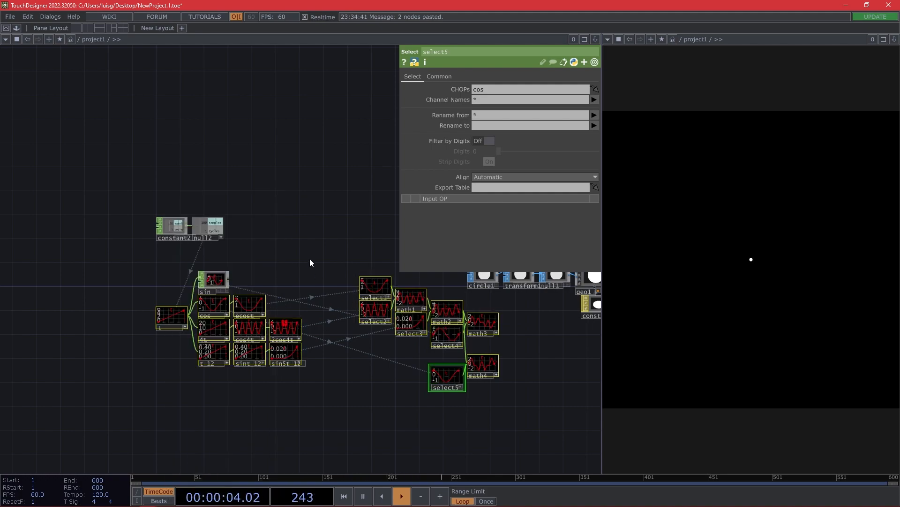
right_drag(511, 418, 154, 280)
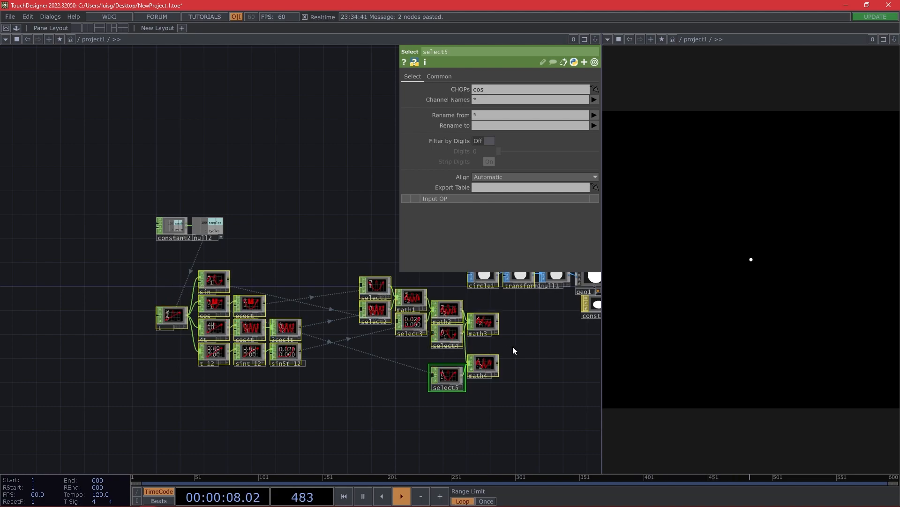
right_click(164, 297)
right_drag(158, 276, 496, 439)
- Append a Merge CHOP to math3 and connect math4 as its second input
drag(444, 308, 324, 326)
mouse_move(408, 297)
mouse_down()
mouse_move(341, 326)
mouse_move(407, 309)
mouse_up()
drag(415, 376, 404, 315)
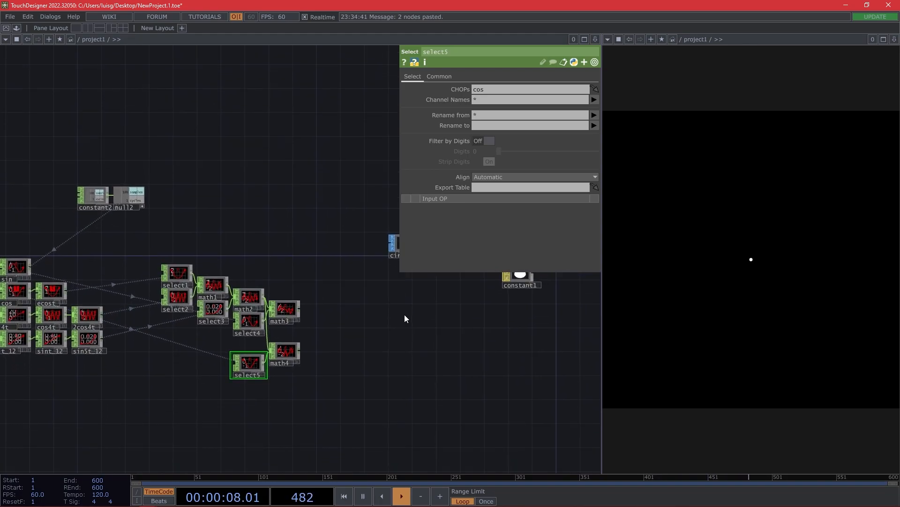
right_click(302, 310)
text(mer)
click(337, 255)
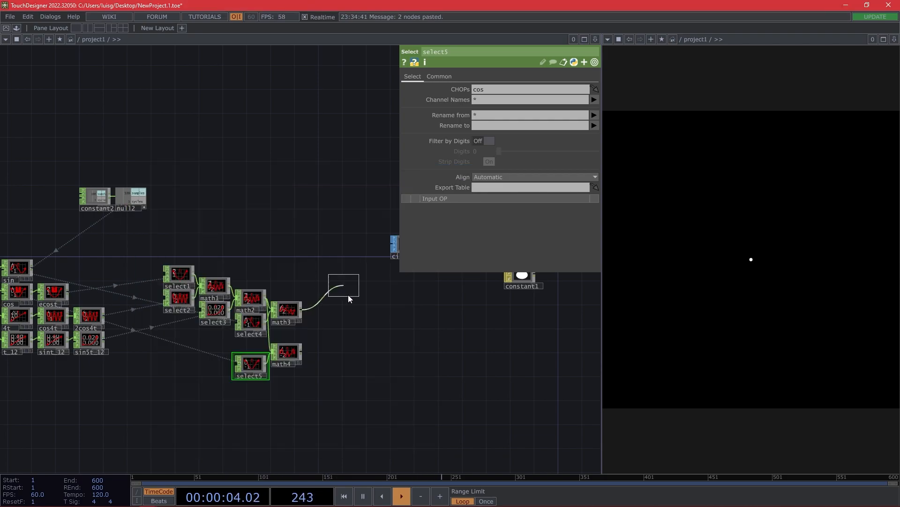
click(330, 333)
drag(302, 347, 314, 334)
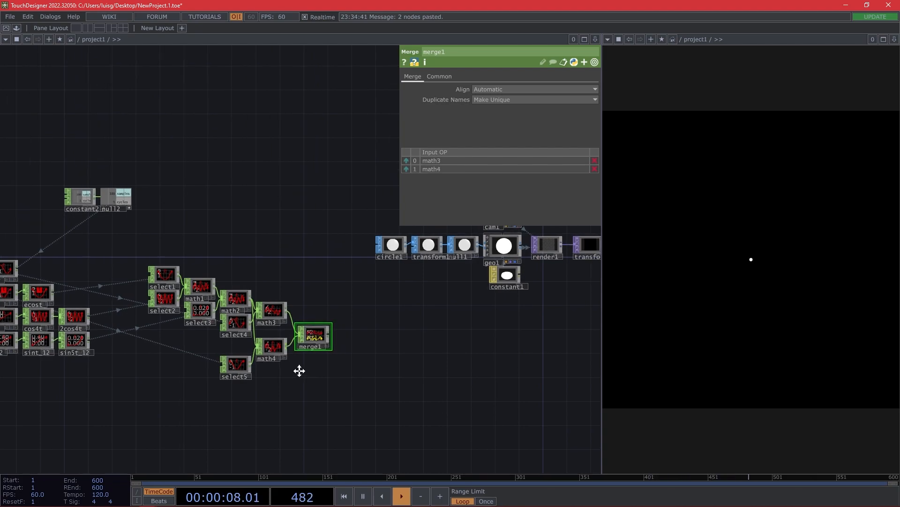
- Append a Rename CHOP to the output of merge1
right_click(314, 334)
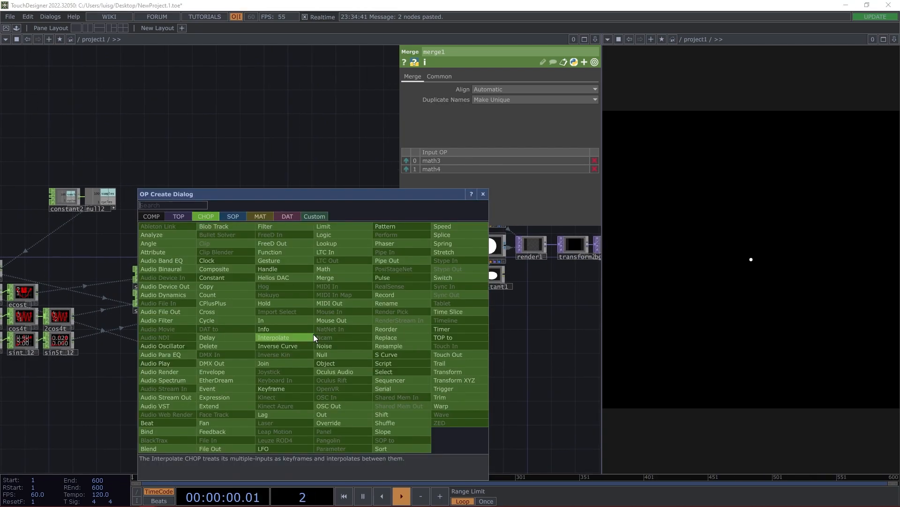
text(re)
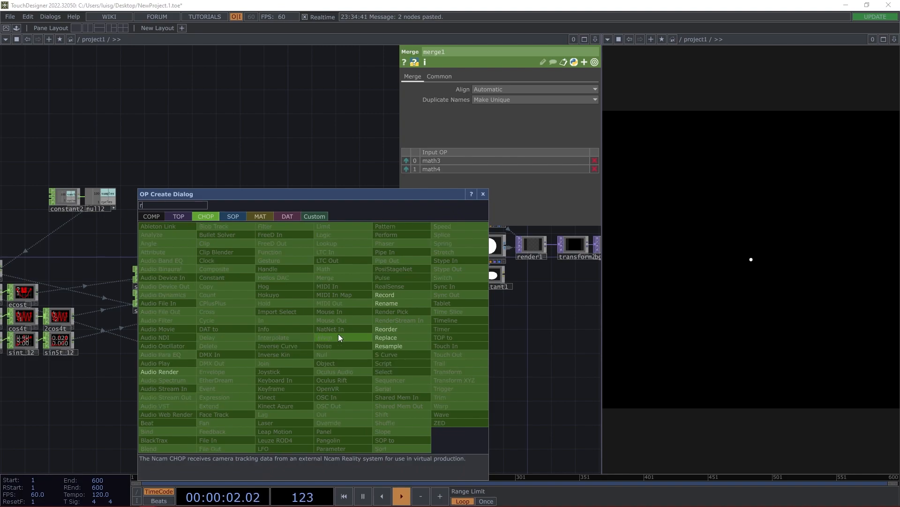
click(398, 304)
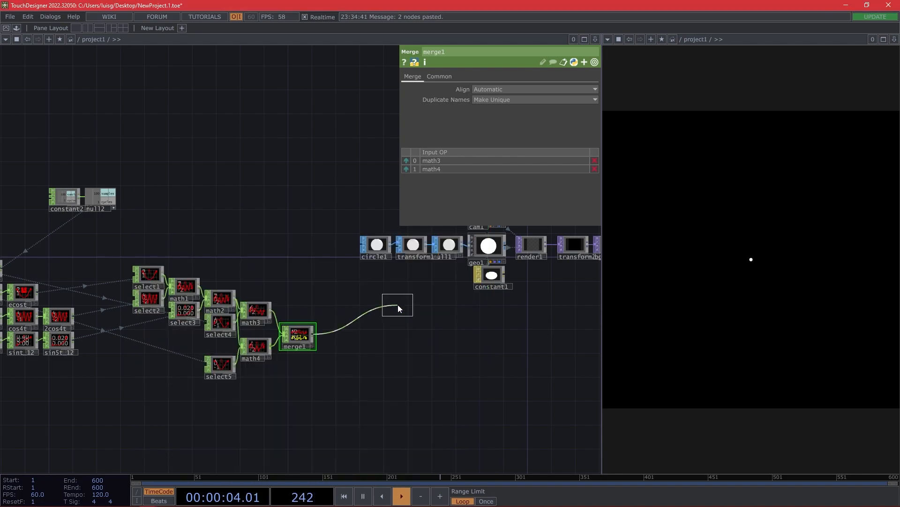
click(335, 334)
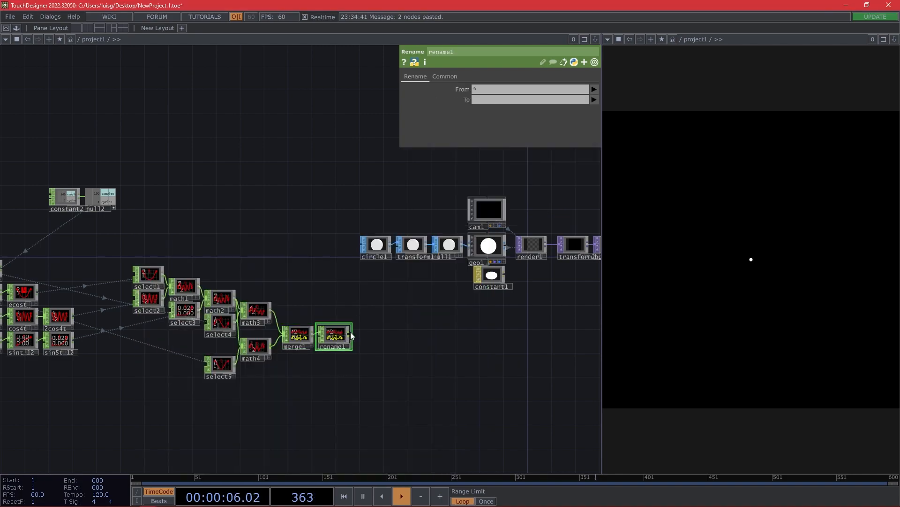
- Append a Null CHOP to the output of rename1
right_click(349, 333)
click(365, 345)
click(371, 339)
- Set the To channel names of rename1 to tx ty
scroll(314, 334, up, 3)
click(334, 334)
click(487, 99)
text(tx ty)
key(Return)
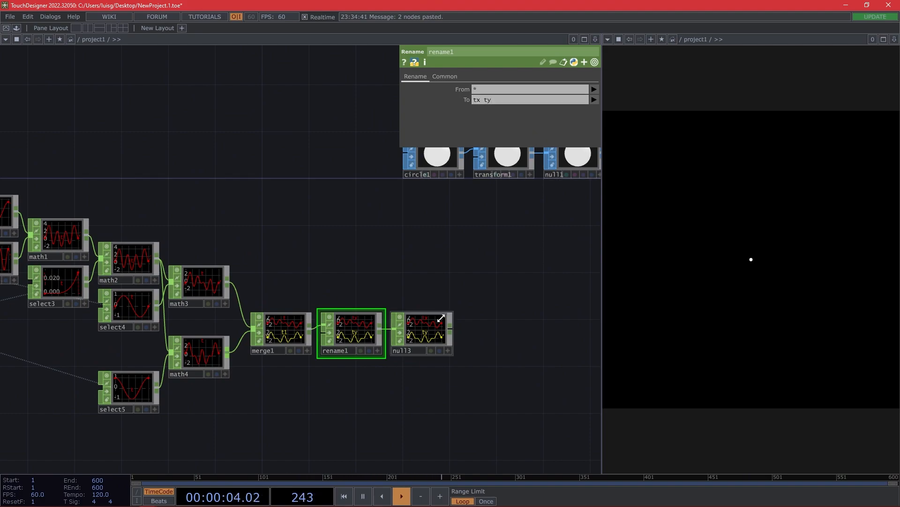
- Rename the Null CHOP after rename1 to positions
click(422, 342)
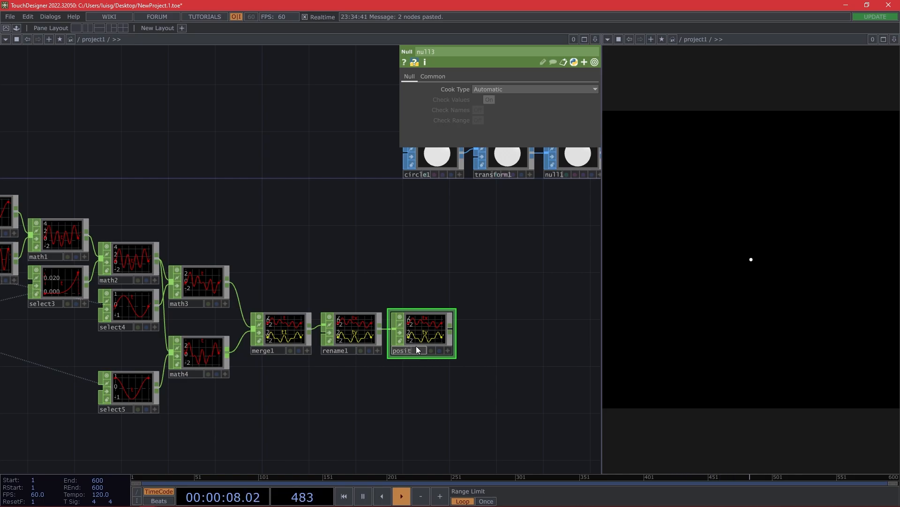
key(Return)
- Assign positions as the Translate OP for geo1's instancing, with tx as Translate X and ty as Translate Y
scroll(416, 301, down, 4)
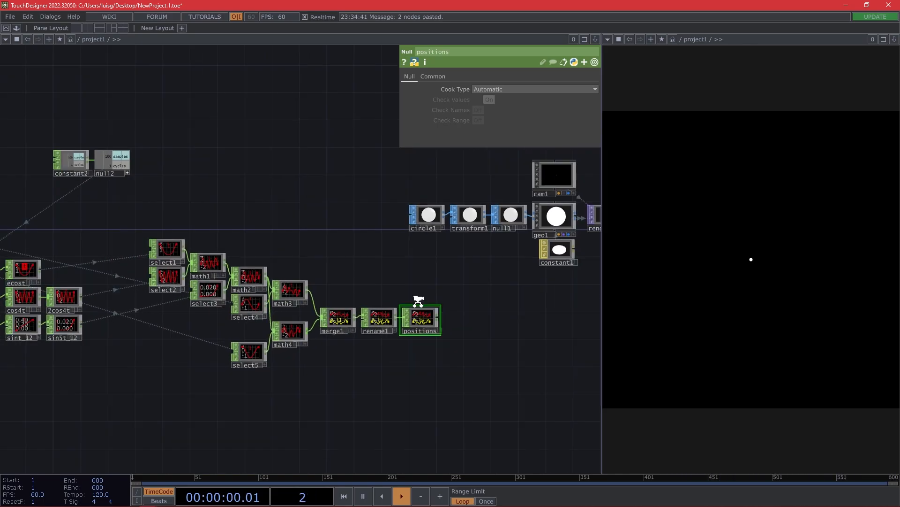
drag(309, 364, 207, 348)
drag(327, 309, 504, 168)
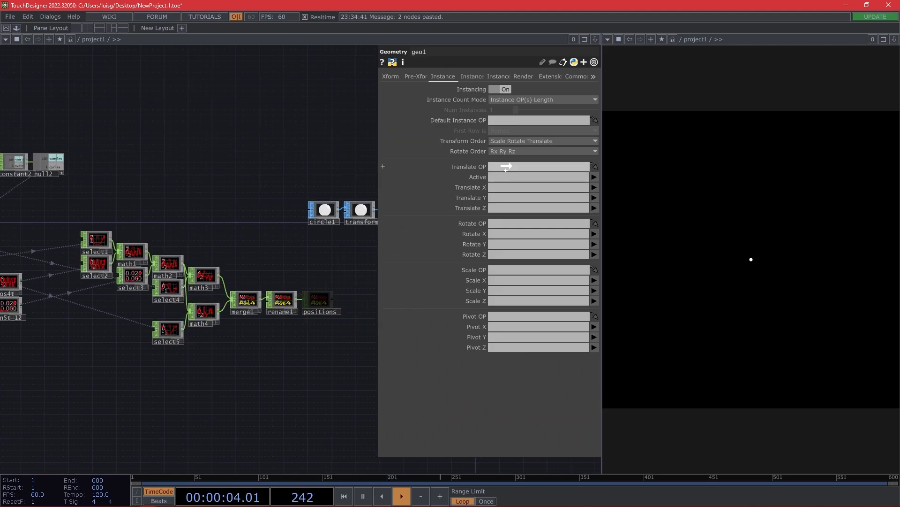
click(594, 187)
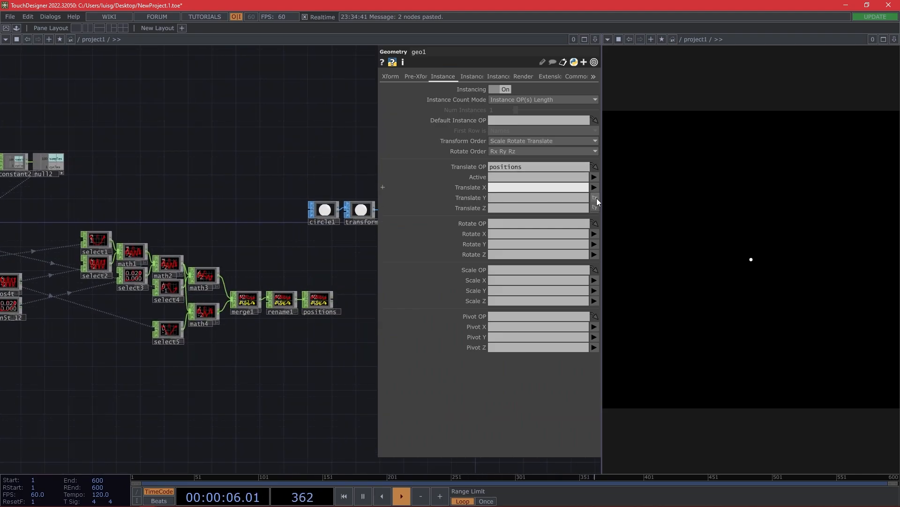
click(595, 197)
click(594, 197)
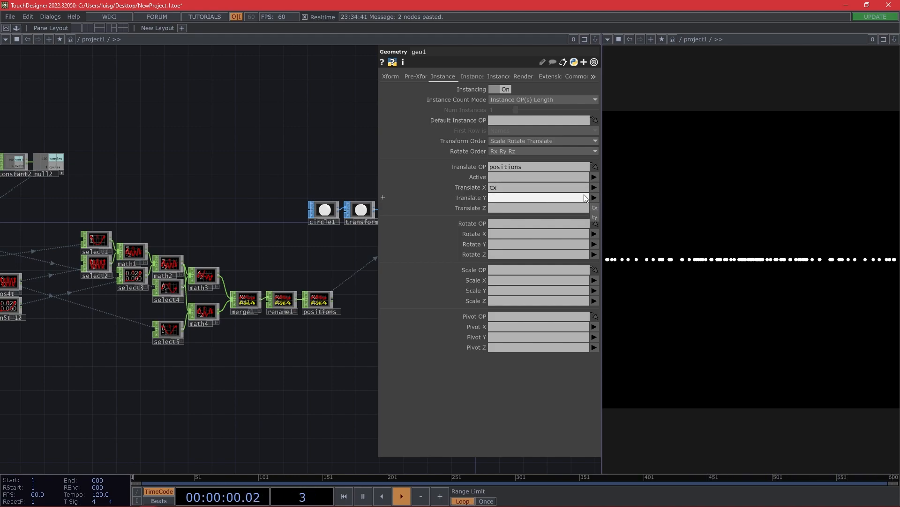
click(594, 216)
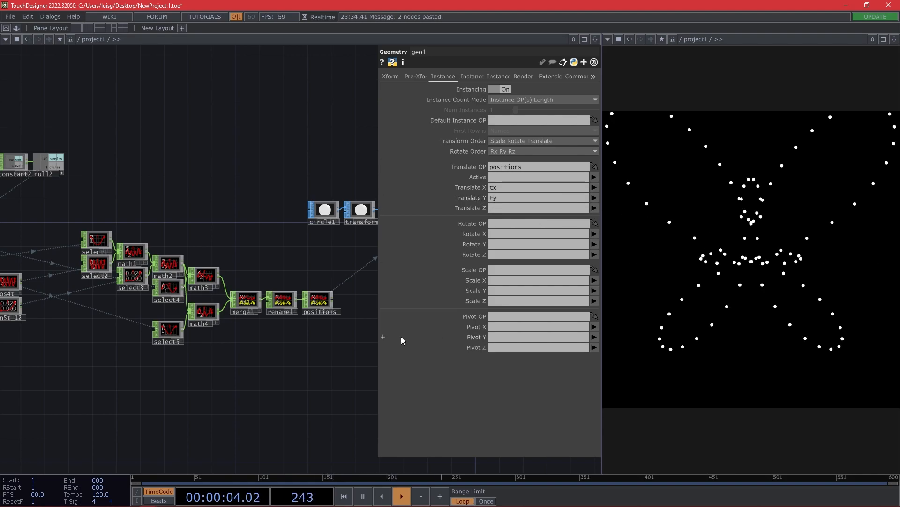
- Set the Ortho Width of cam1 to 8 and its Y translate to 0.6 to frame the butterfly
drag(331, 385, 286, 391)
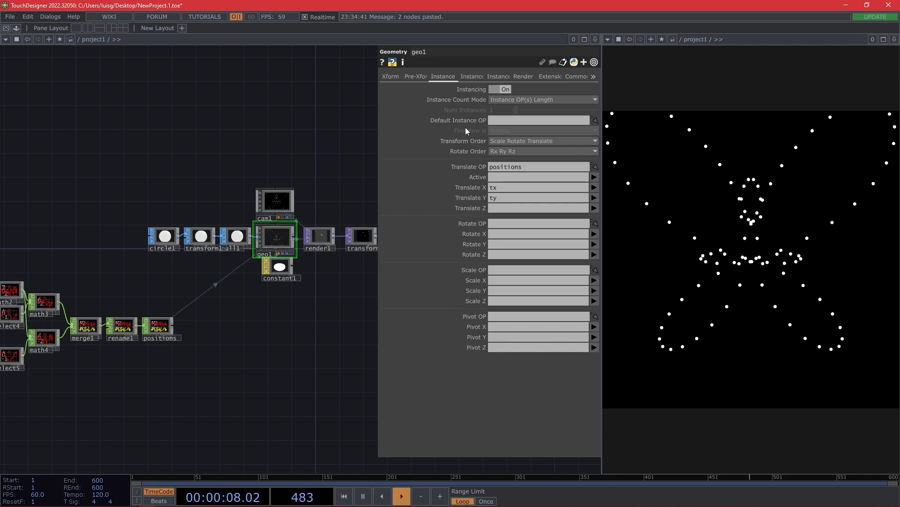
click(276, 200)
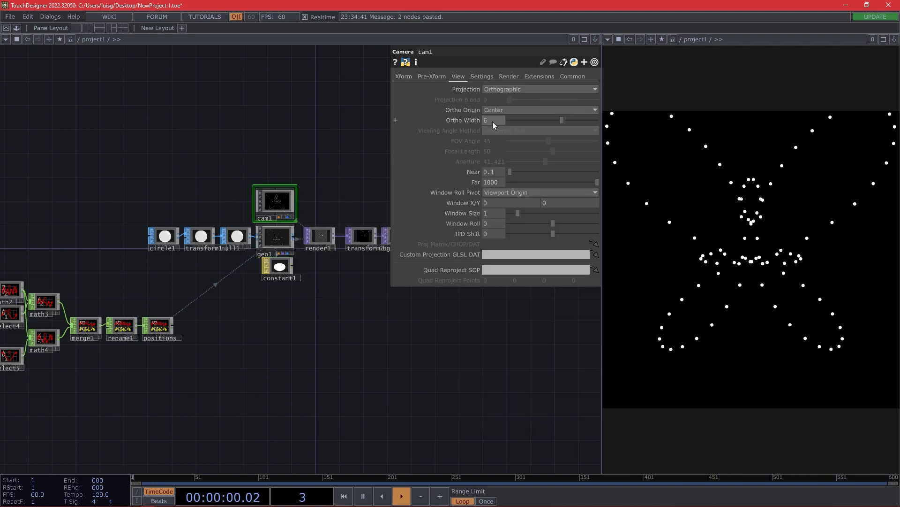
scroll(439, 123, up, 2)
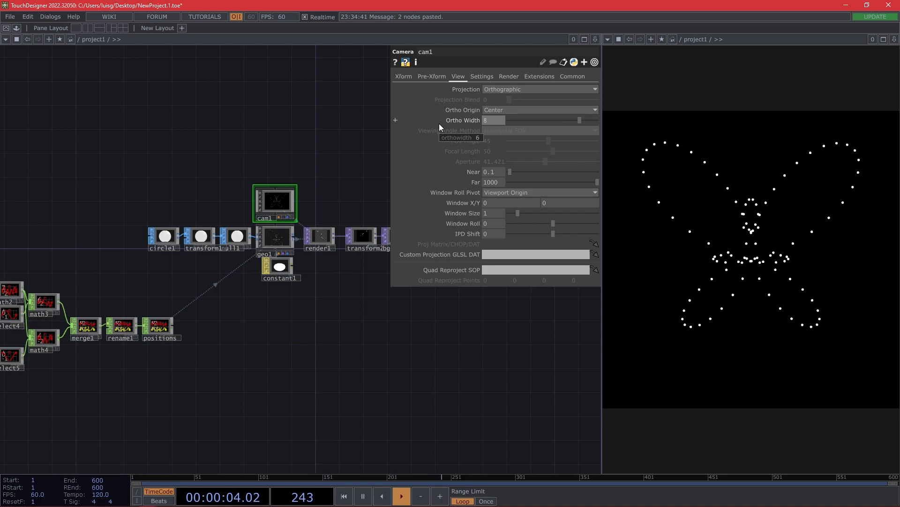
click(411, 77)
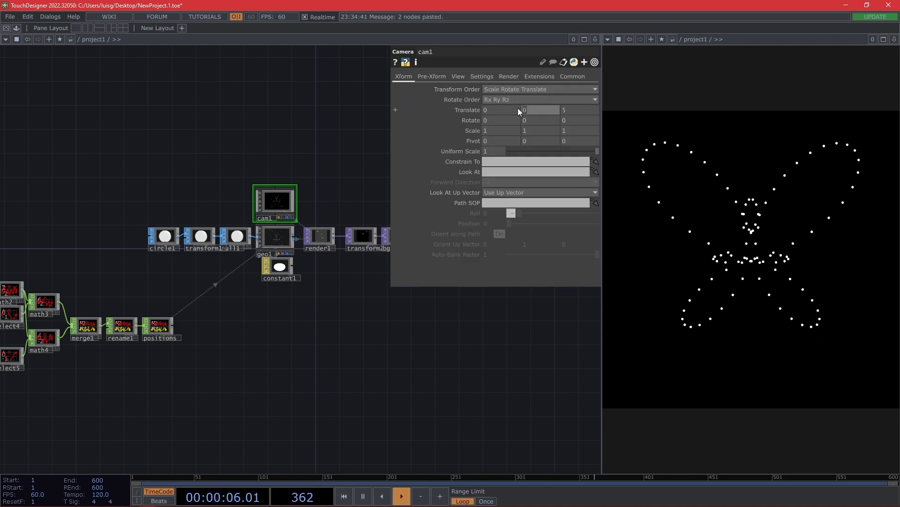
middle_drag(533, 113, 561, 113)
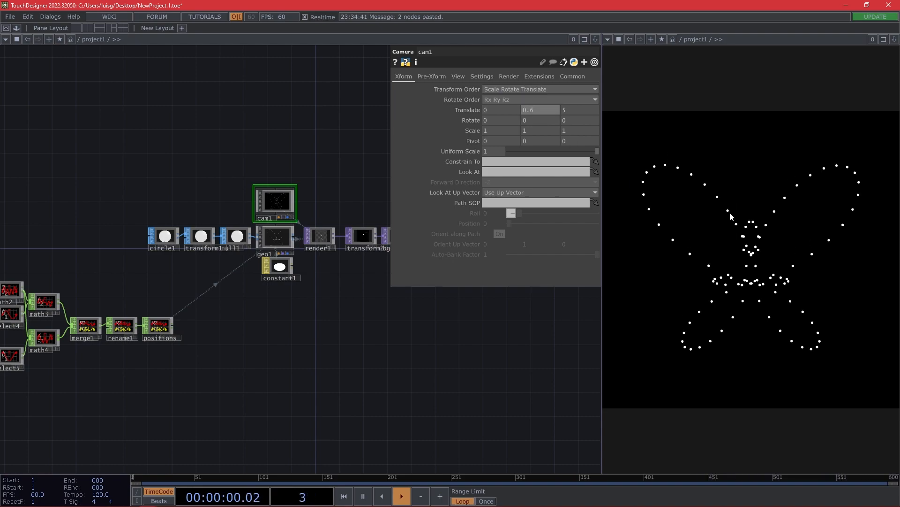
drag(345, 376, 378, 380)
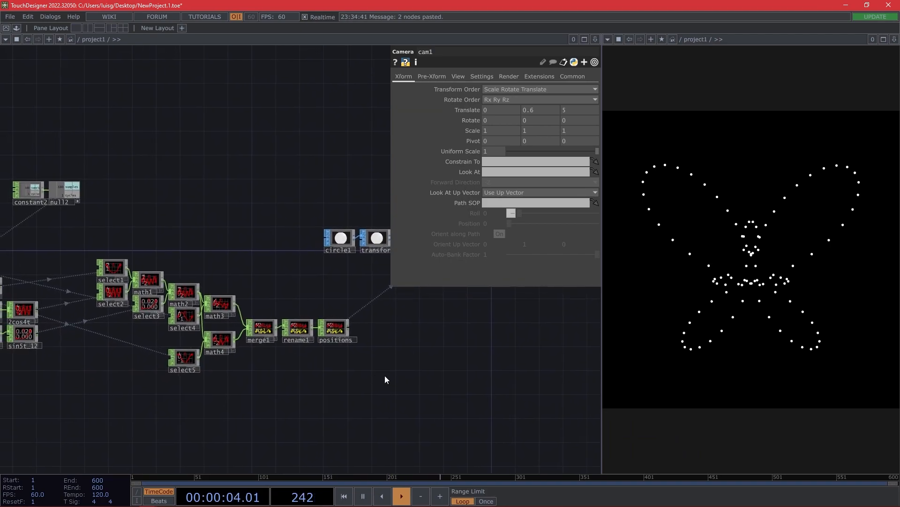
drag(455, 392, 440, 407)
mouse_move(386, 427)
mouse_down()
mouse_move(384, 408)
mouse_move(375, 417)
mouse_up()
drag(252, 406, 339, 411)
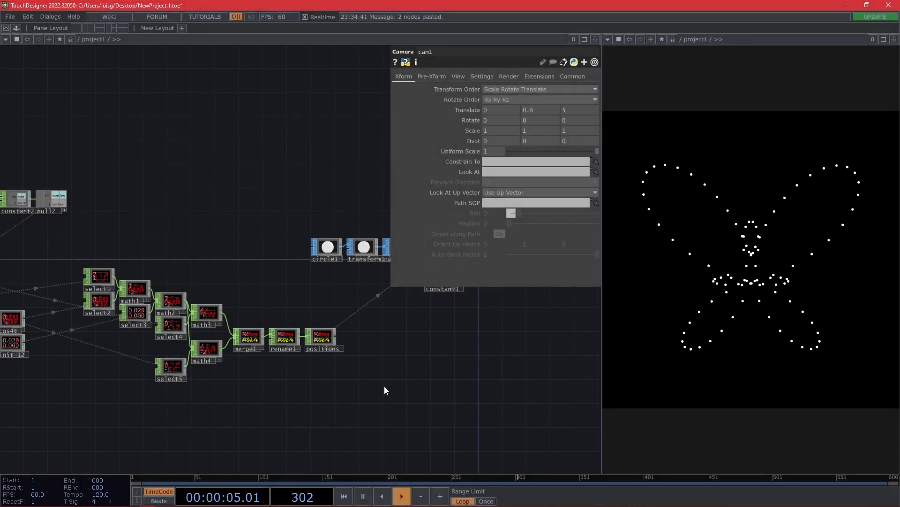
drag(384, 386, 395, 384)
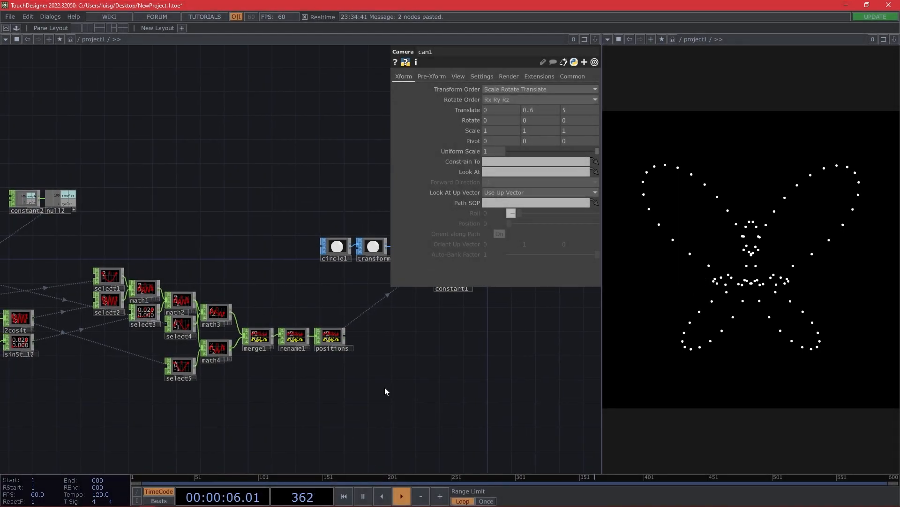
- Add a Noise TOP below the rename1 CHOP
key(Tab)
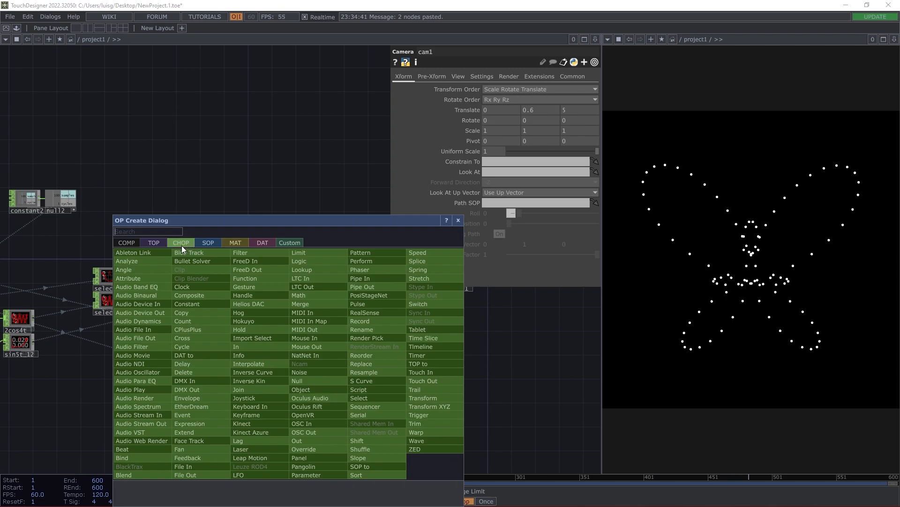
click(161, 245)
text(noi)
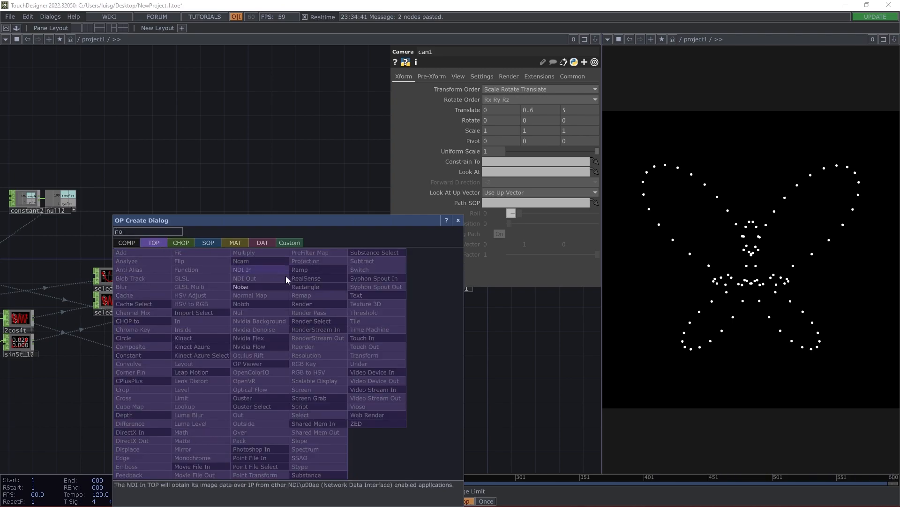
click(283, 288)
click(298, 393)
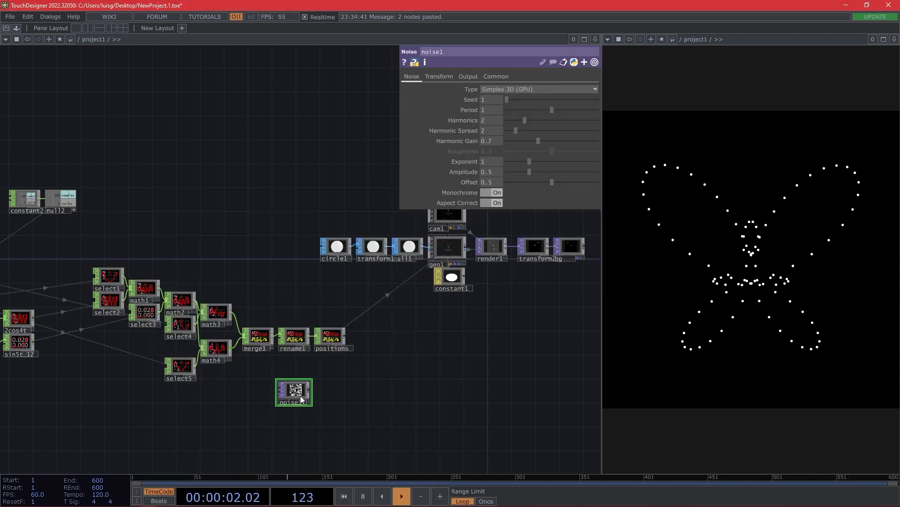
- Set noise1's resolution width to reference the samples channel of null2, and its height to 1
drag(91, 193, 195, 201)
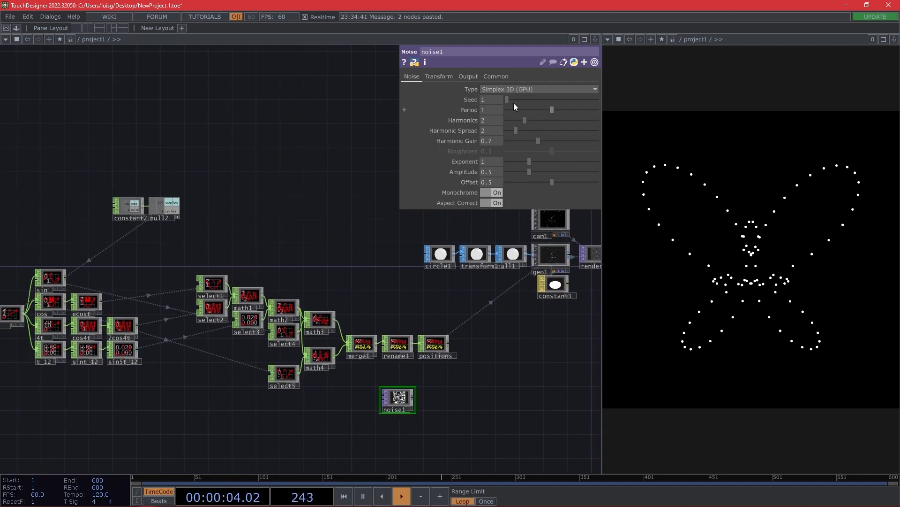
click(497, 76)
drag(164, 203, 513, 100)
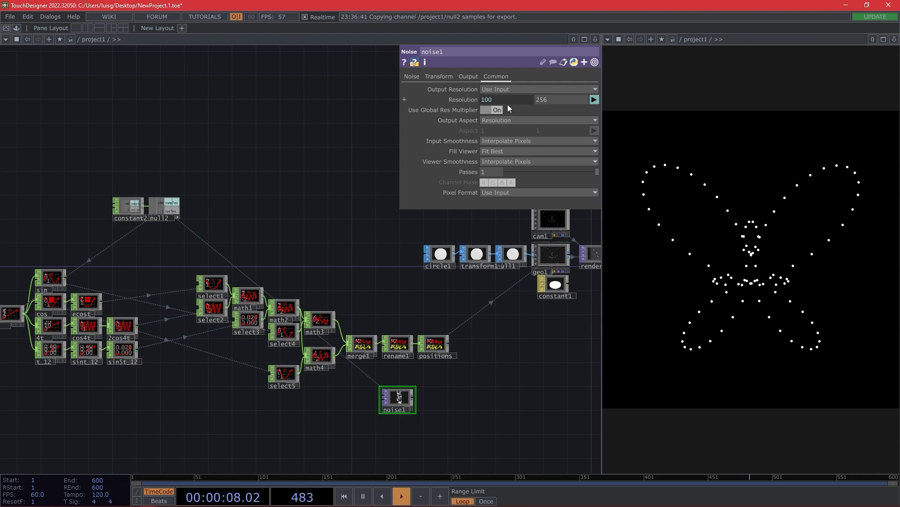
click(460, 99)
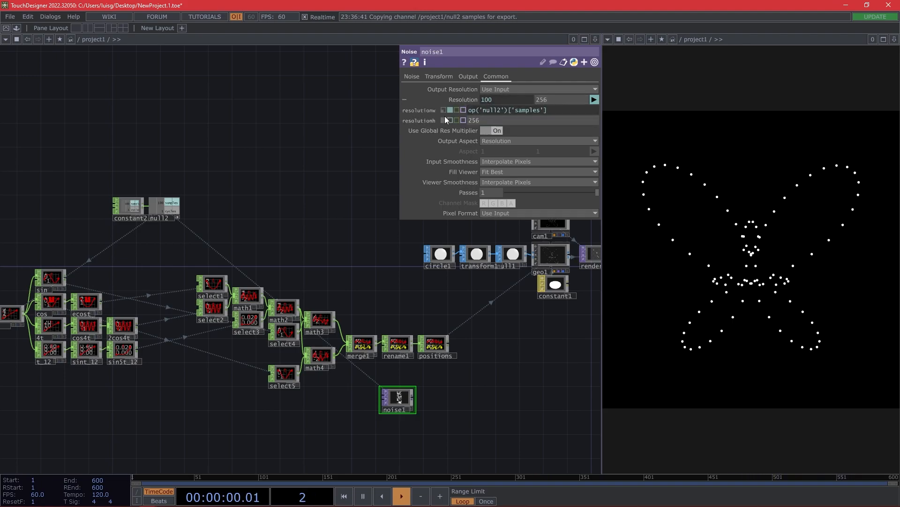
click(496, 120)
text(1)
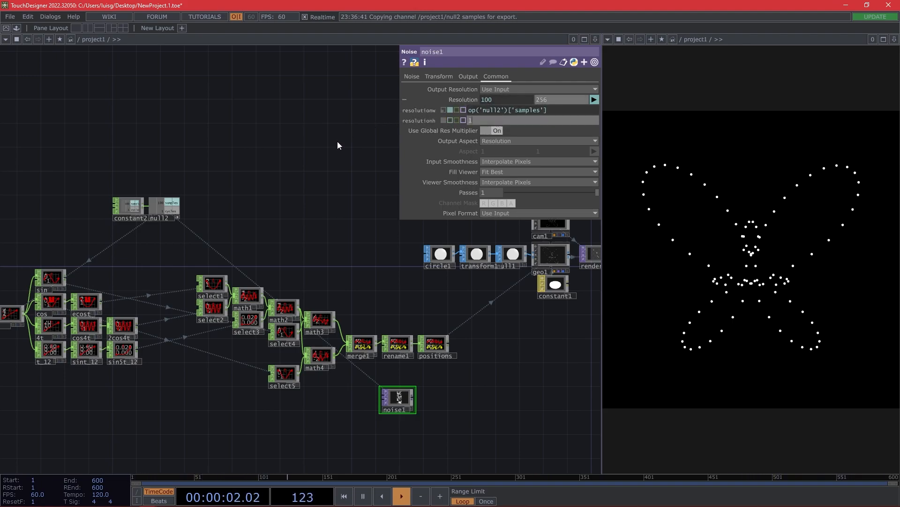
key(Return)
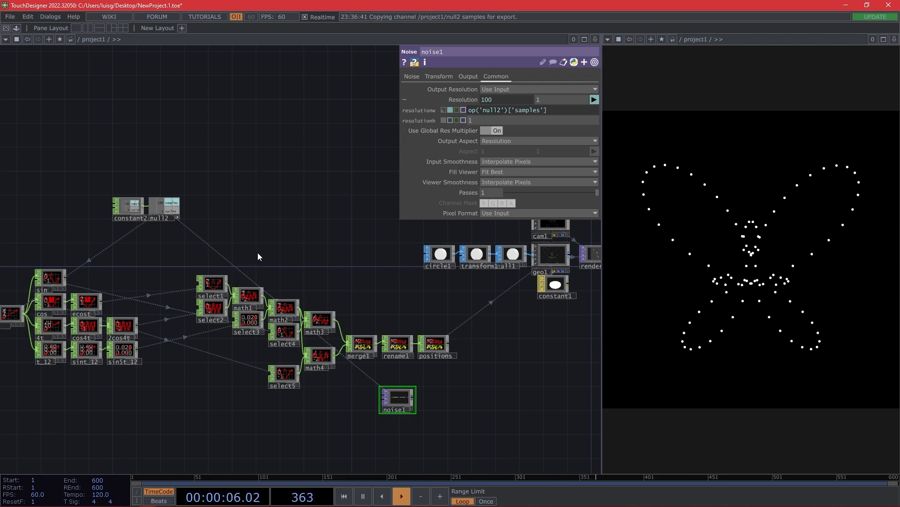
- Set the pixel format of noise1 to 32-bit float (Mono)
drag(330, 272, 298, 230)
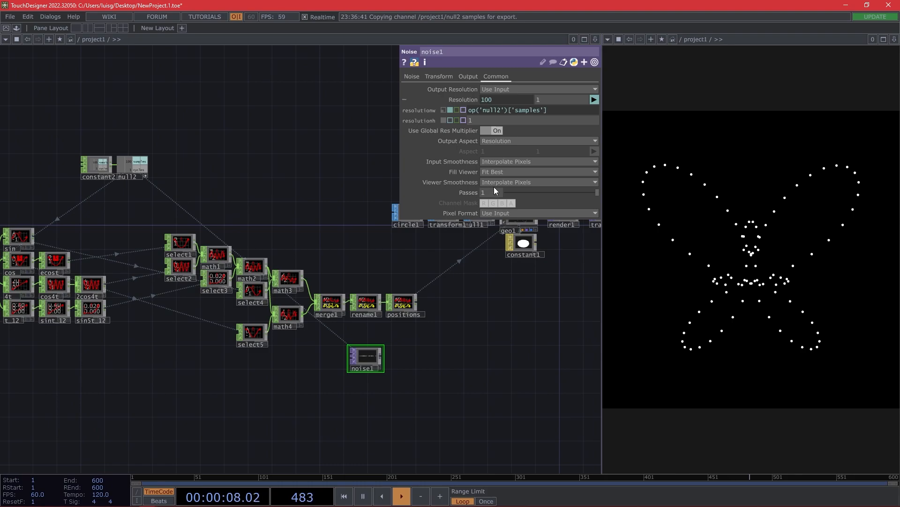
click(497, 214)
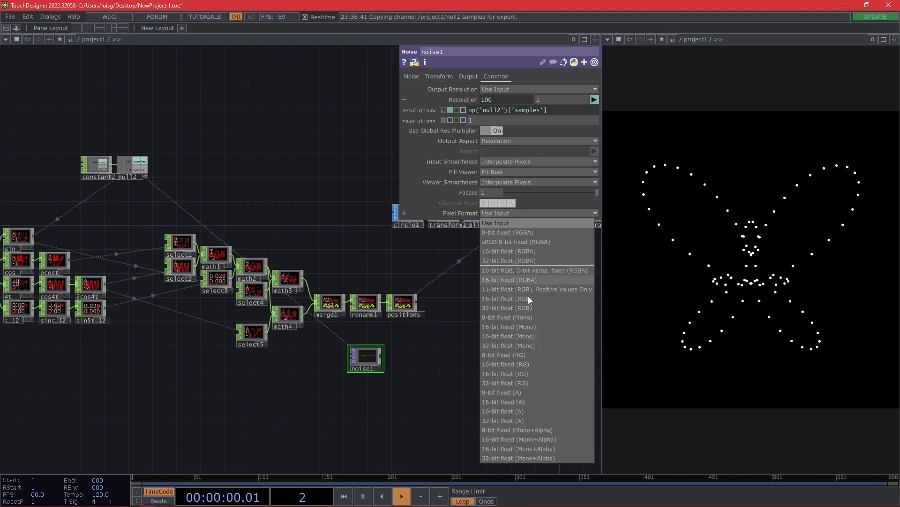
click(536, 347)
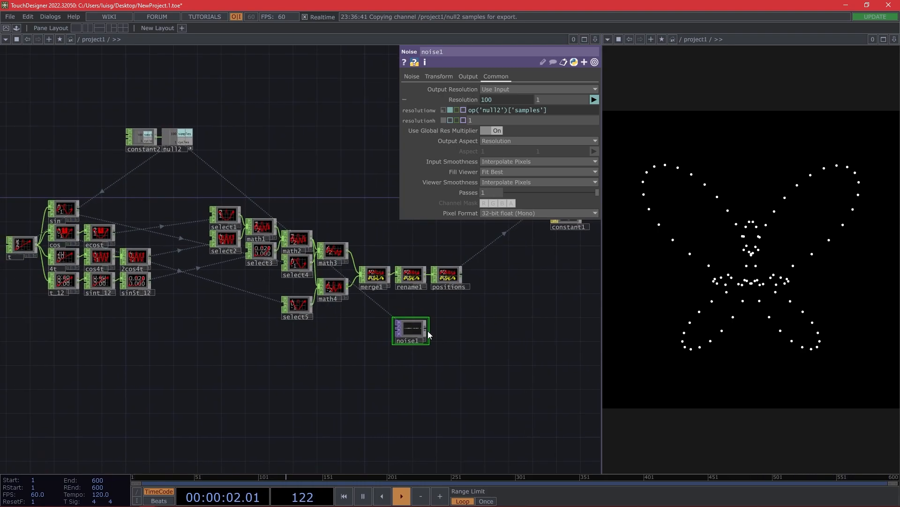
- Add a Math TOP connected after noise1
drag(410, 331, 348, 346)
right_click(340, 334)
text(math)
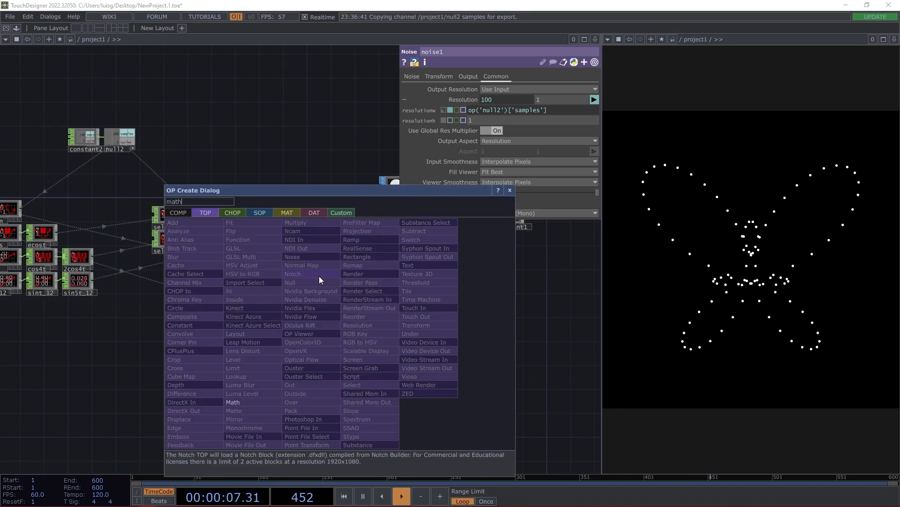
click(242, 402)
click(364, 330)
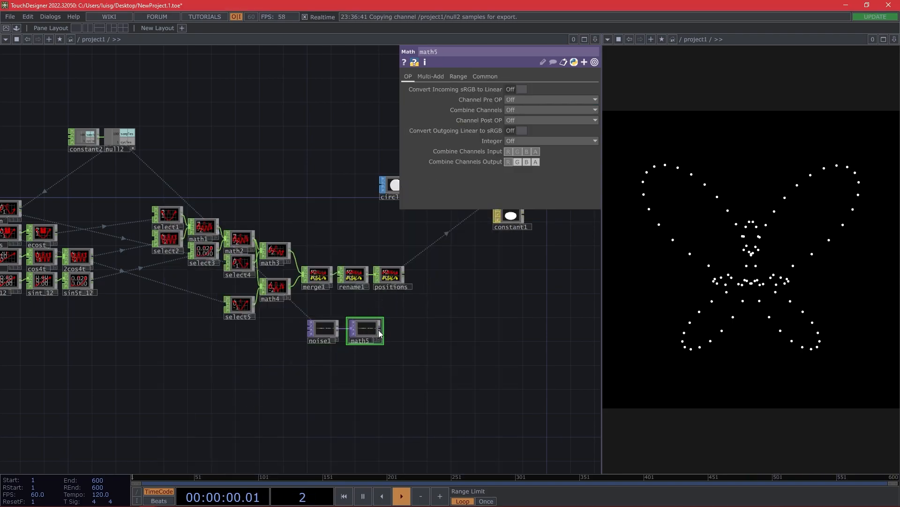
- Add a Null TOP after math5 and name it scale
right_click(380, 329)
click(339, 291)
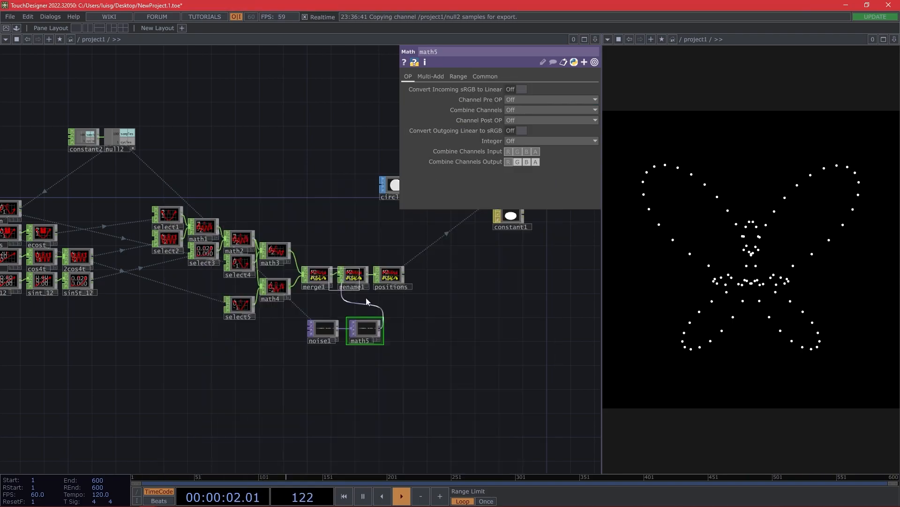
click(404, 329)
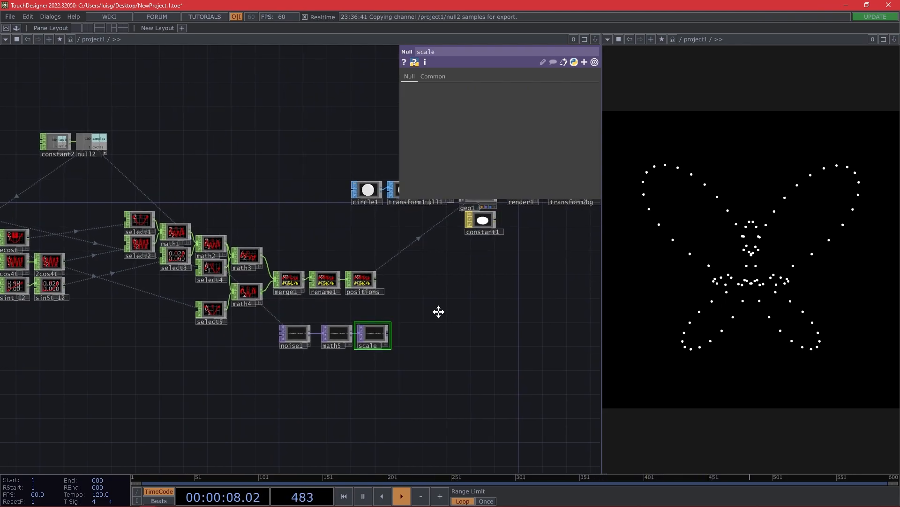
drag(440, 309, 427, 340)
- Assign scale as the Scale OP for geo1's instancing, with r for Scale X, Scale Y and Scale Z
click(467, 225)
drag(280, 157, 174, 158)
click(473, 76)
click(443, 76)
drag(249, 375, 498, 270)
click(594, 280)
click(595, 290)
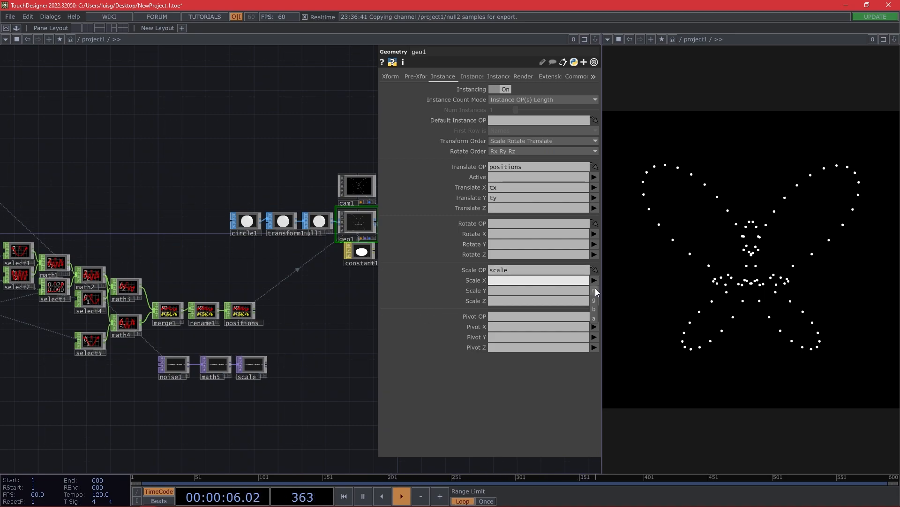
click(594, 291)
click(594, 301)
click(594, 300)
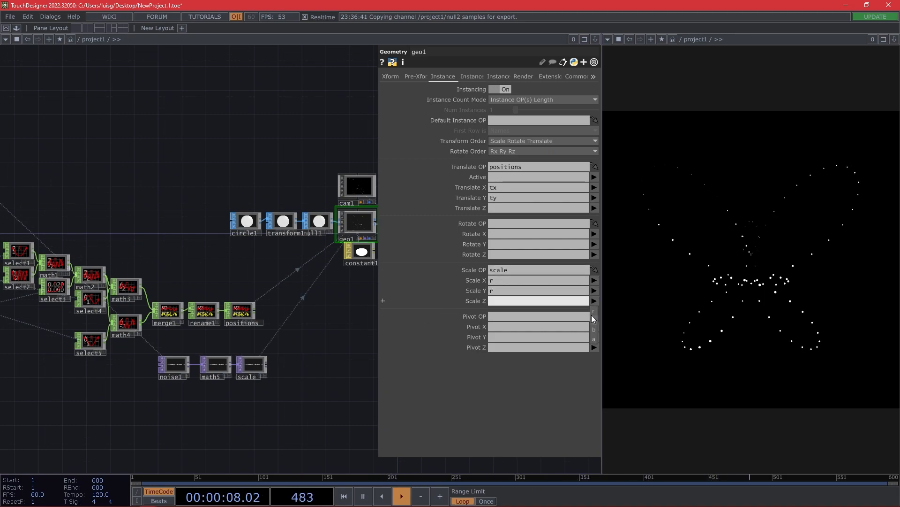
click(594, 312)
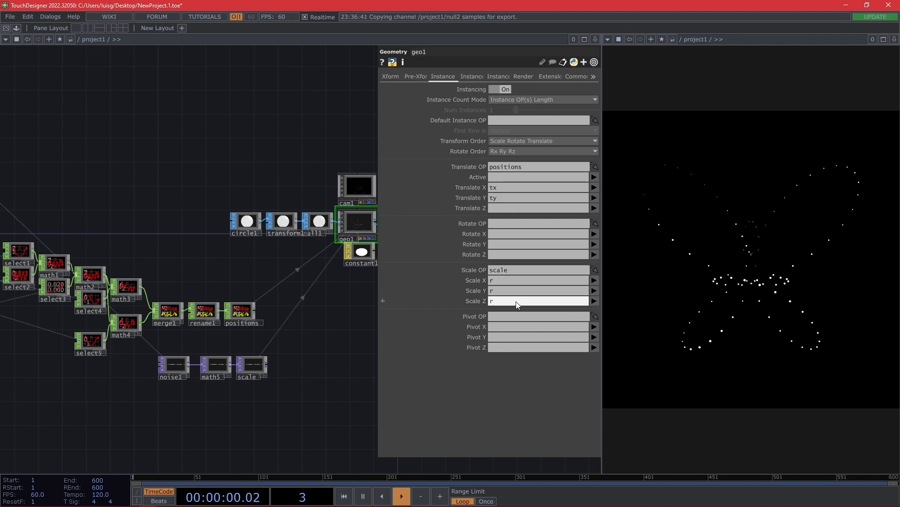
click(314, 381)
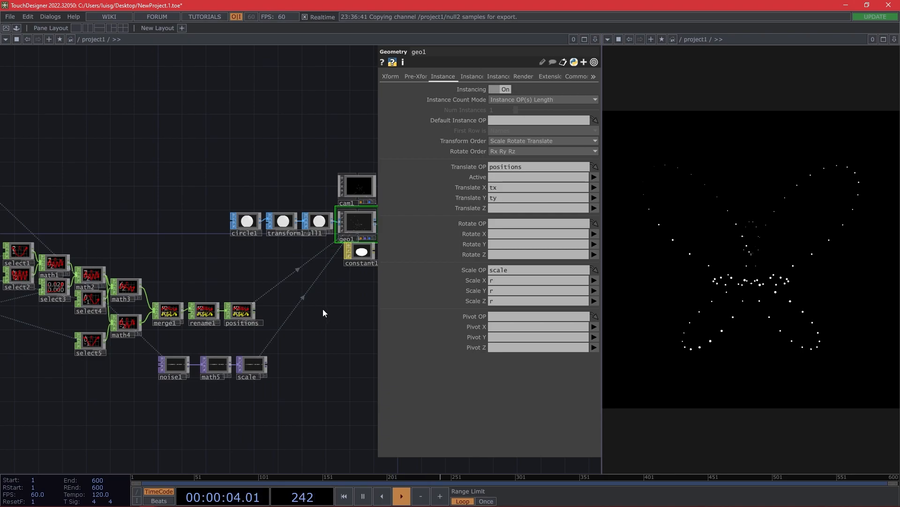
- Reduce the Period of noise1 to 0.16 for more variation between the circle sizes
drag(322, 309, 329, 309)
click(186, 368)
scroll(185, 368, up, 5)
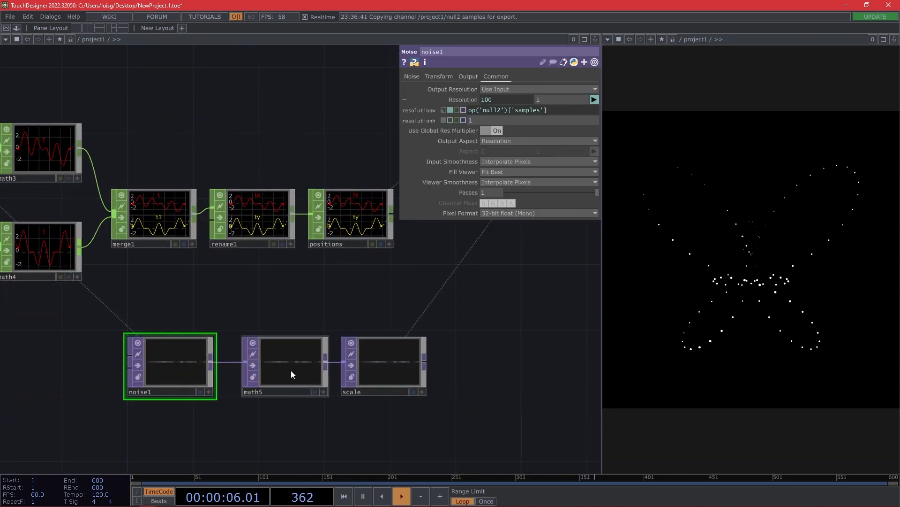
drag(215, 303, 289, 297)
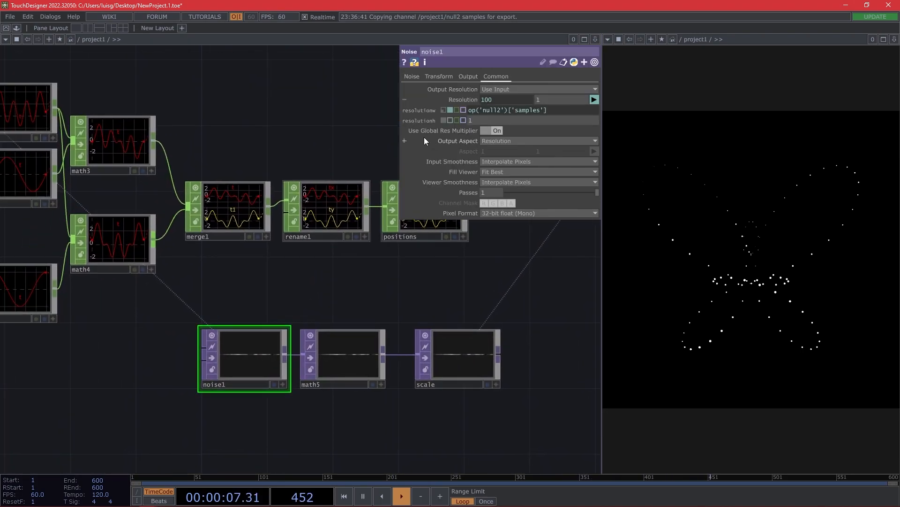
click(411, 77)
drag(552, 110, 509, 120)
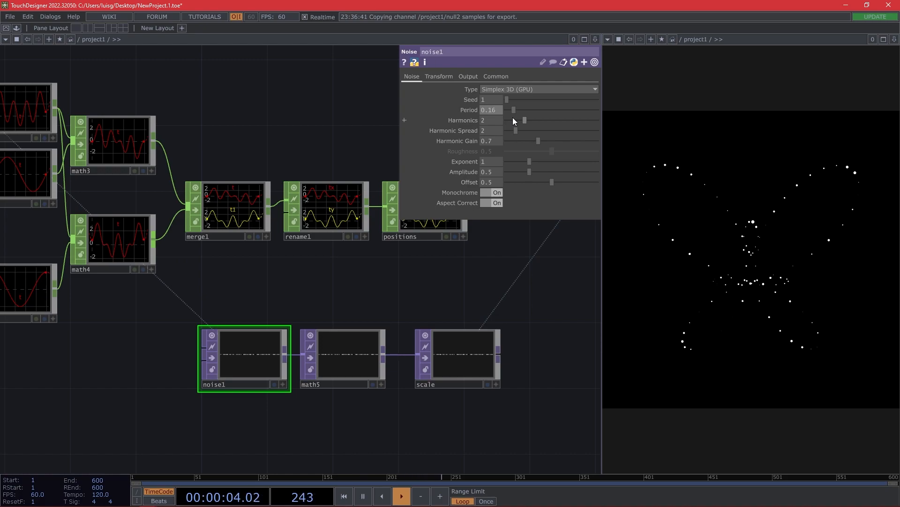
- Set the Multiply value of math5 to 2 to enlarge the circles
click(365, 349)
click(432, 76)
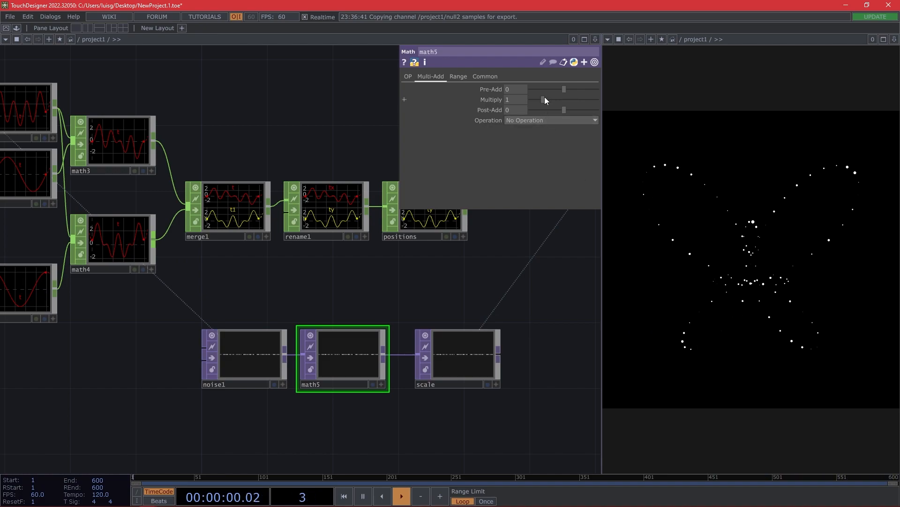
mouse_move(547, 97)
mouse_down()
mouse_move(573, 98)
mouse_move(554, 103)
mouse_up()
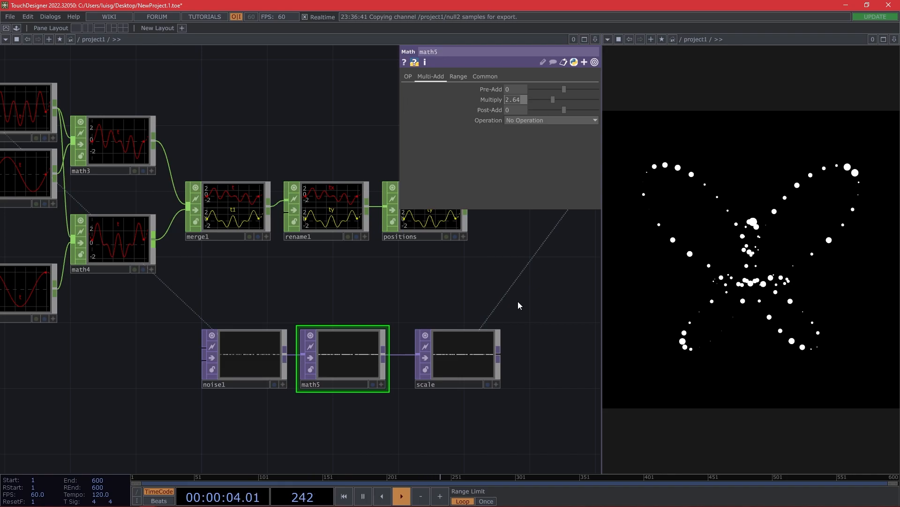
text(2)
key(Return)
- Animate noise1 by driving its Z translate with an expression that takes a fraction of absTime.seconds
click(261, 350)
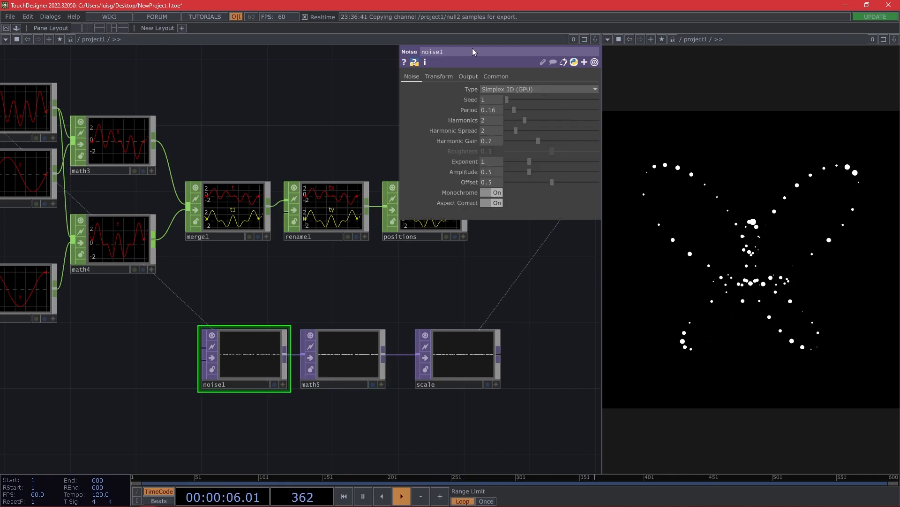
click(441, 77)
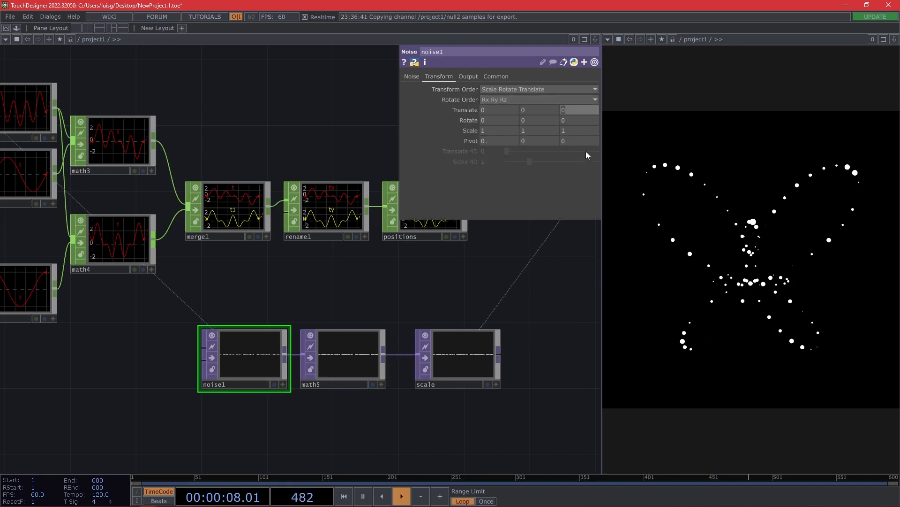
text(absTime.)
text(seconds*0)
text(.1)
key(Return)
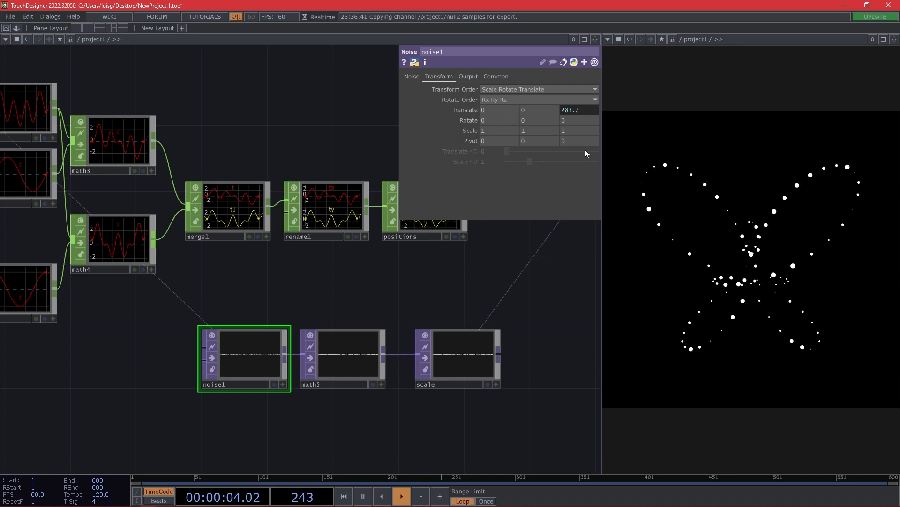
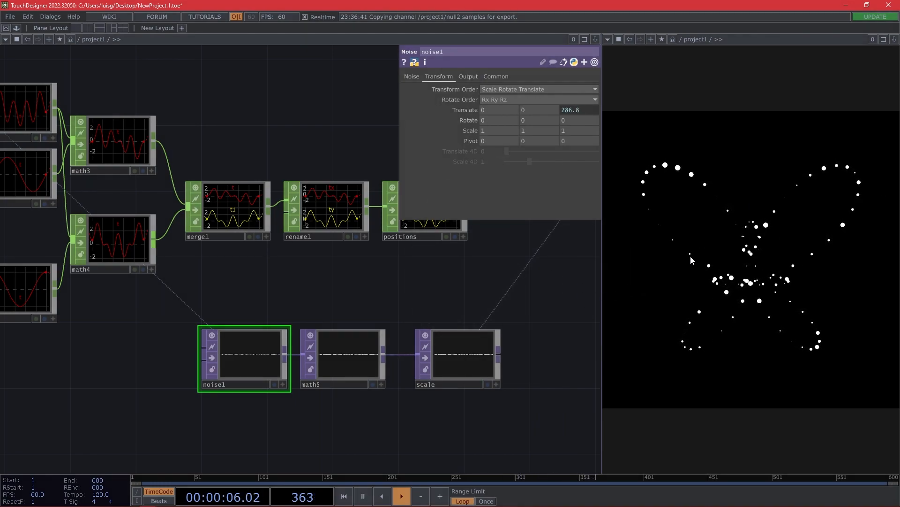
- Duplicate the noise1, math5 and scale chain and place the copy directly below the original
scroll(470, 294, down, 3)
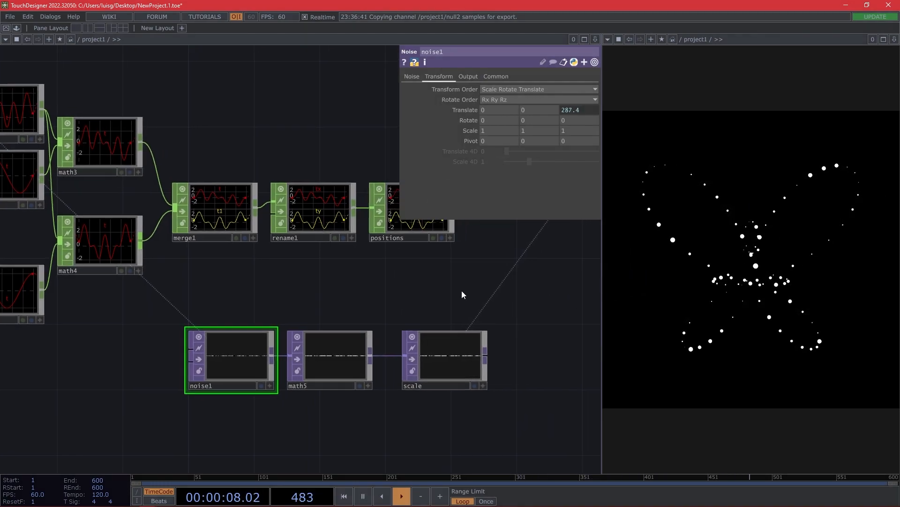
drag(474, 293, 464, 306)
drag(448, 350, 431, 352)
drag(514, 314, 538, 258)
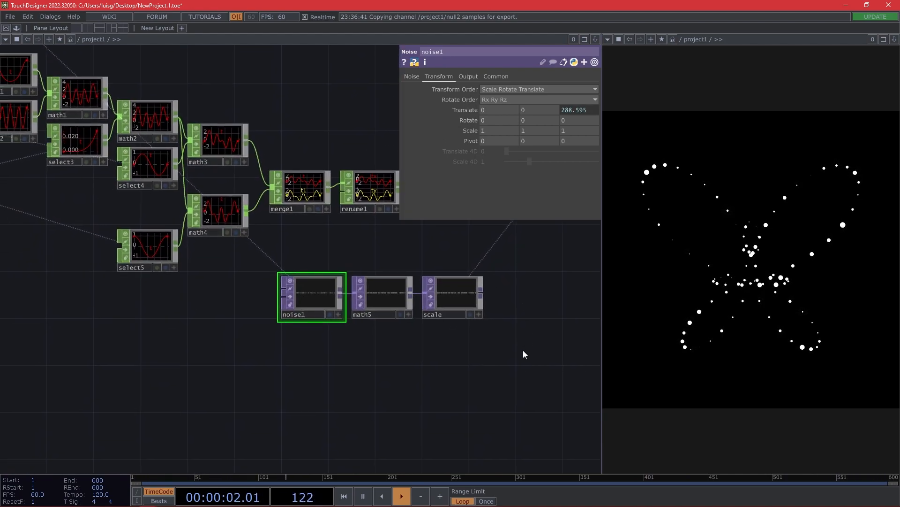
drag(474, 357, 281, 301)
key(ctrl+c)
key(ctrl+v)
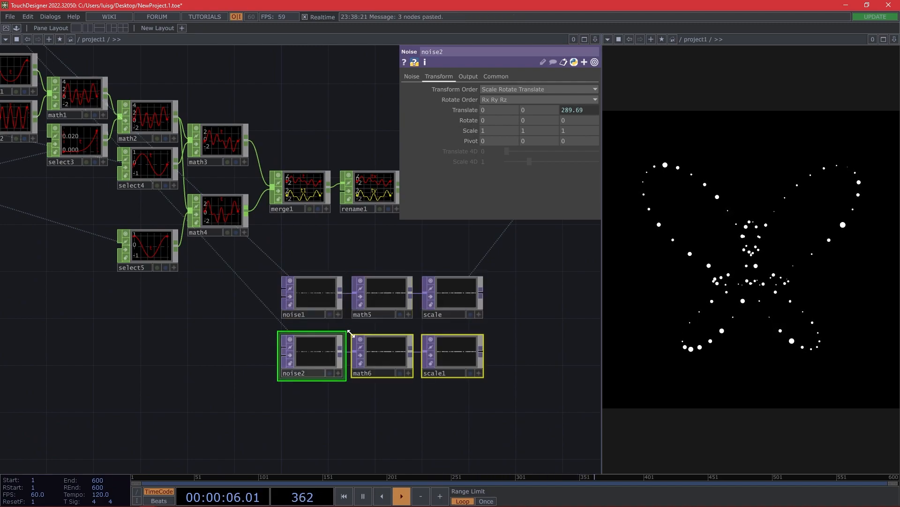
- Delete the copied Math TOP, move noise2 and its Null closer to the upper chain, and rename the Null to color
click(388, 366)
key(Delete)
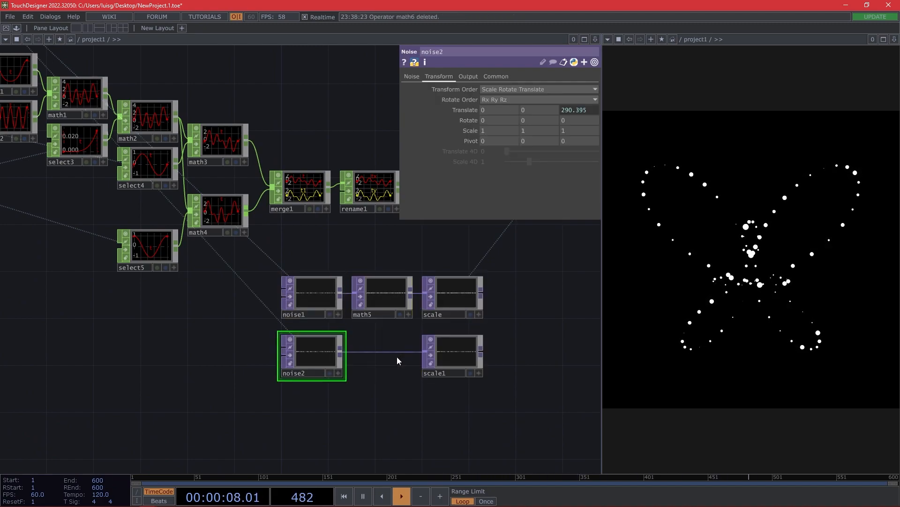
drag(324, 363, 320, 355)
drag(443, 352, 442, 342)
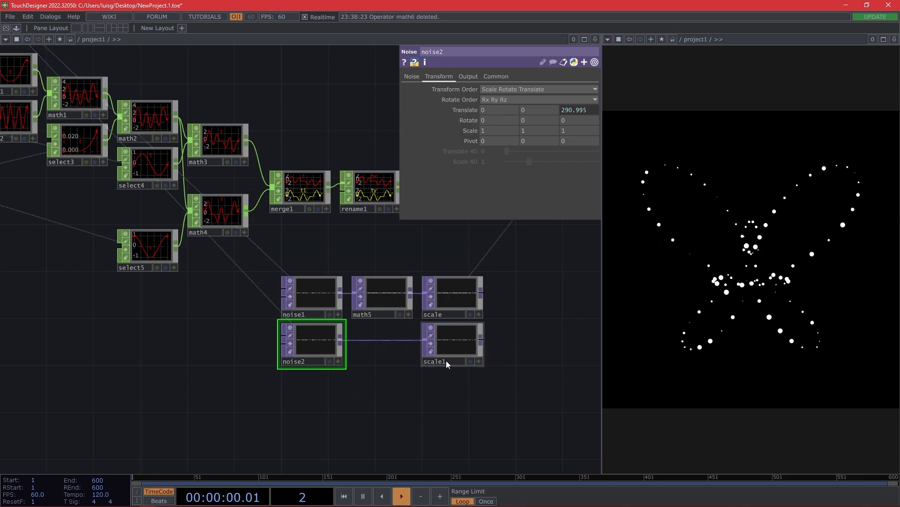
click(446, 360)
text(color)
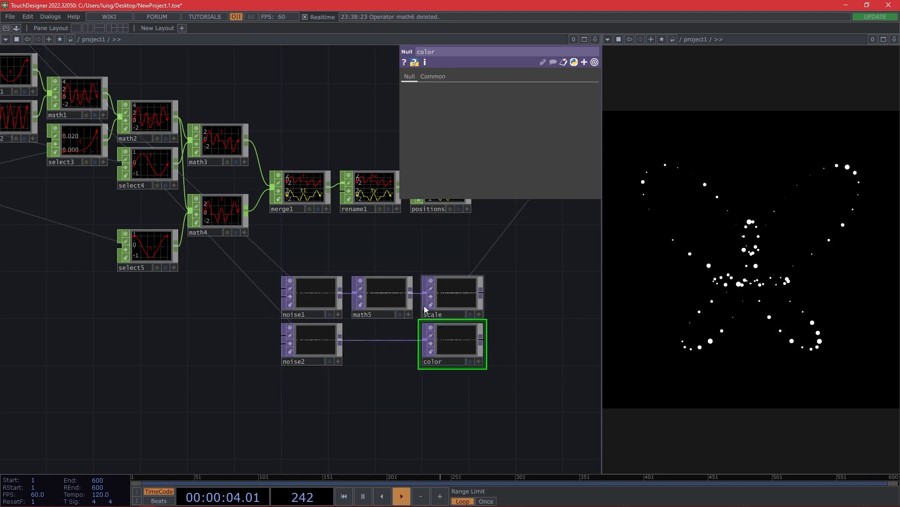
- Insert a Lookup TOP between noise2 and the color Null
drag(325, 341, 260, 344)
right_click(316, 339)
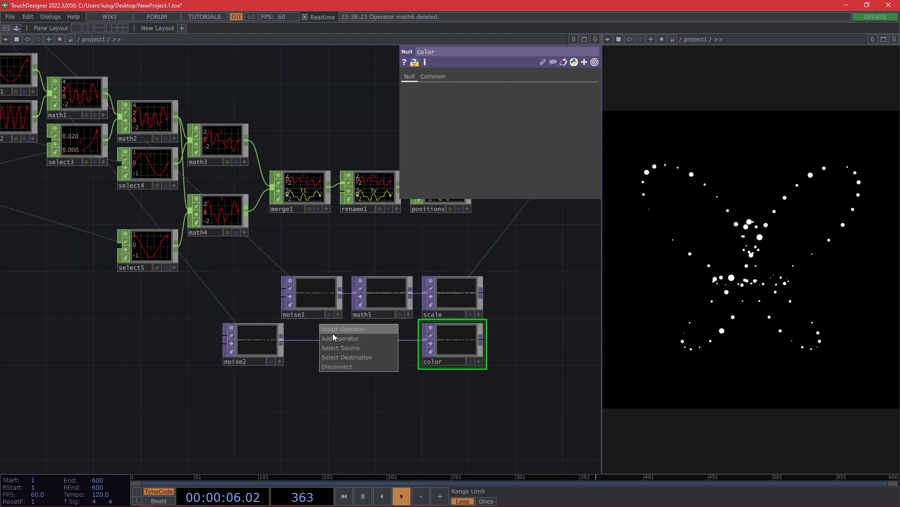
click(335, 331)
click(244, 377)
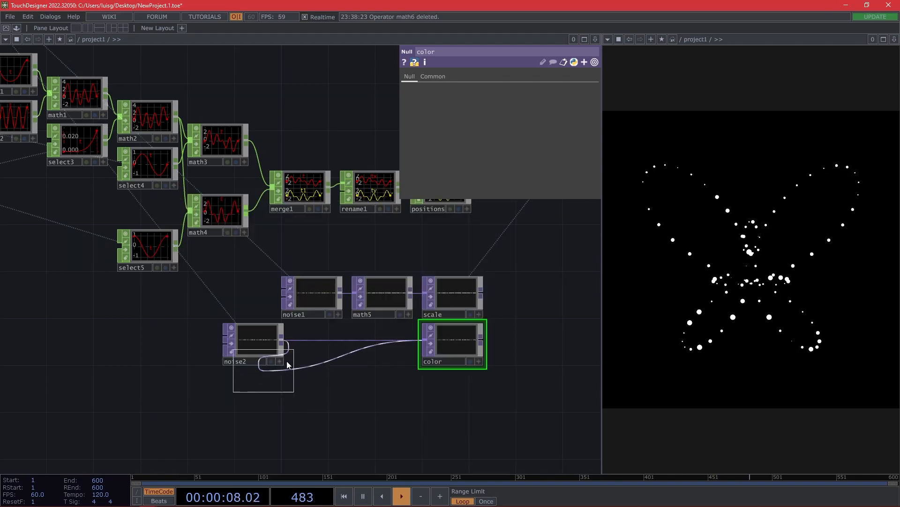
click(372, 346)
drag(372, 345, 385, 346)
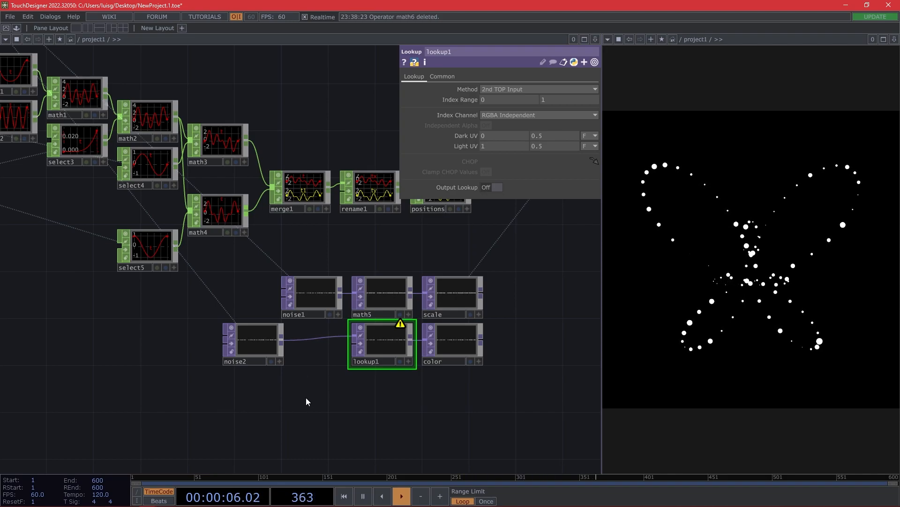
- Add the colour_lovers_picker component from the Colour folder of My Components to the network
click(17, 29)
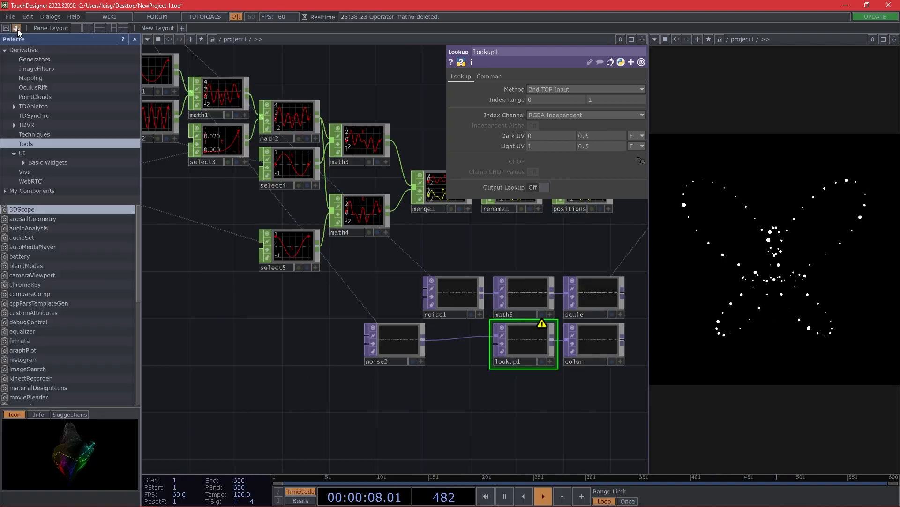
click(47, 188)
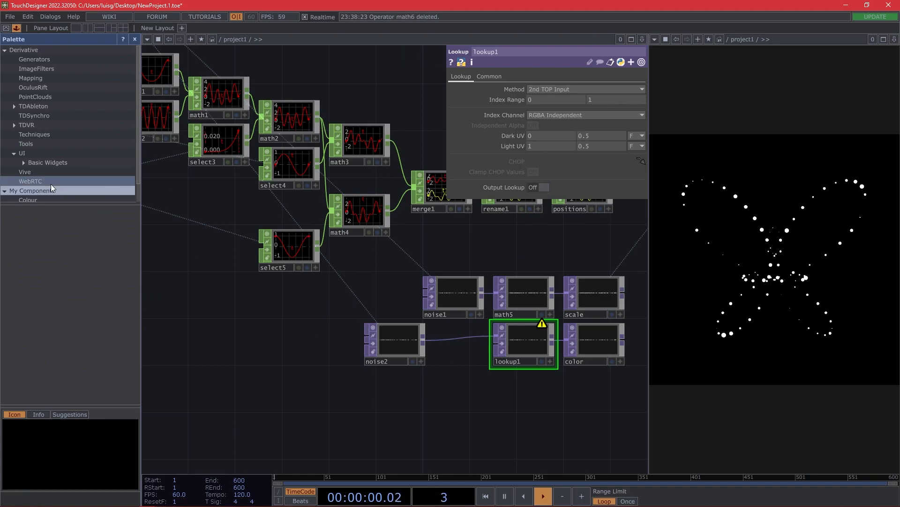
click(51, 182)
drag(36, 214, 235, 343)
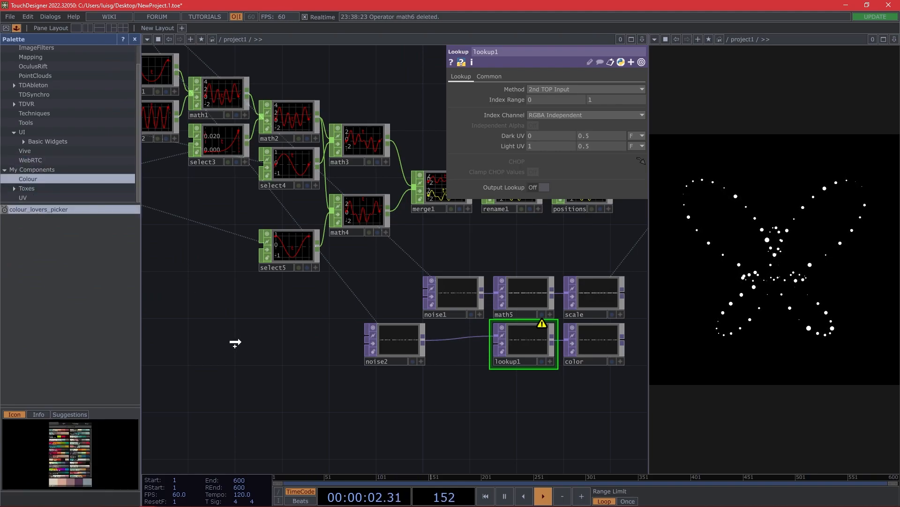
click(134, 39)
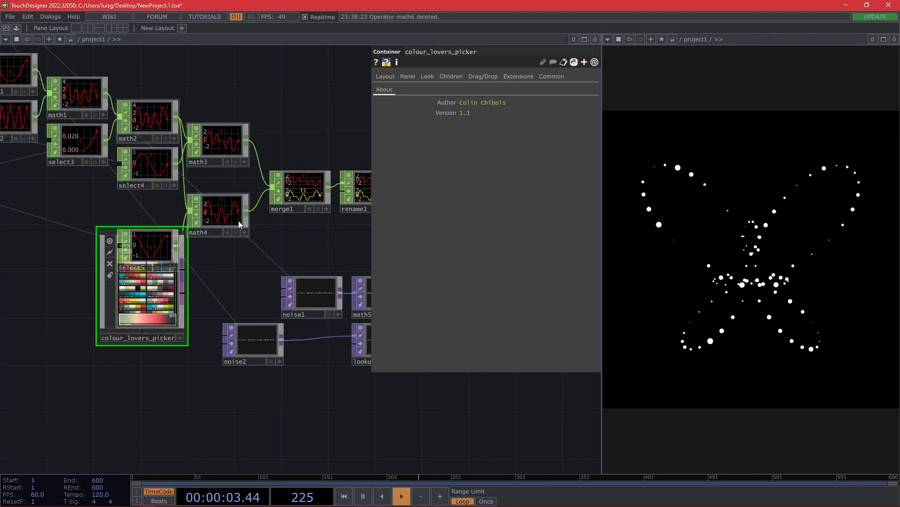
- Place colour_lovers_picker below noise2 and connect its TOP output to lookup1's second input
drag(147, 304, 247, 434)
drag(297, 399, 209, 293)
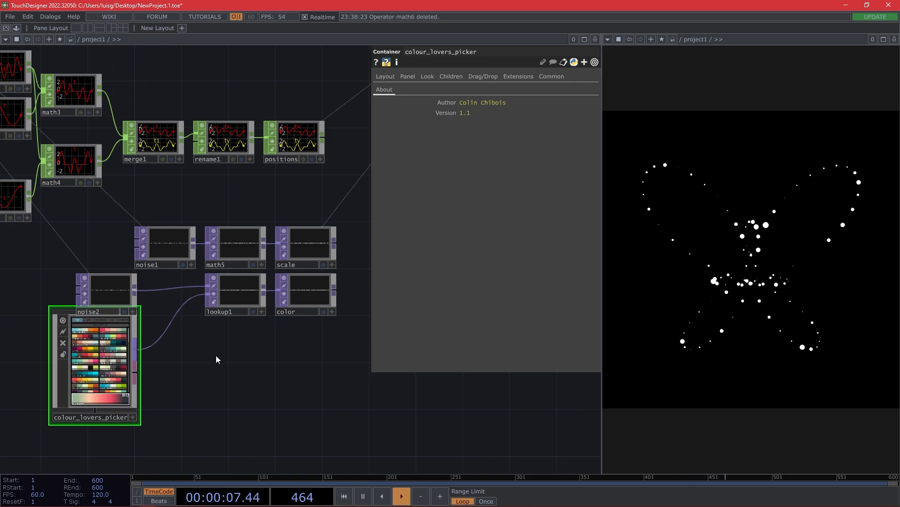
drag(210, 361, 232, 357)
scroll(244, 293, up, 5)
scroll(253, 298, down, 10)
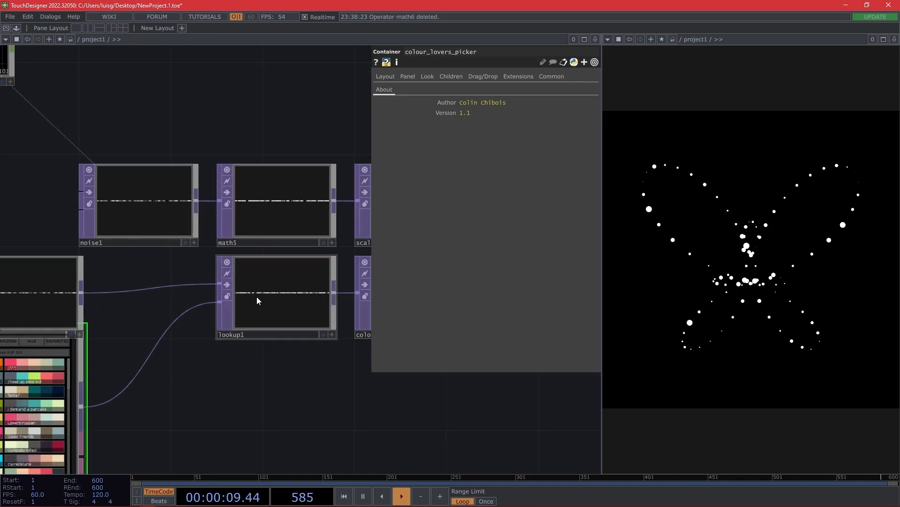
scroll(141, 336, up, 5)
drag(320, 363, 347, 392)
drag(403, 400, 220, 398)
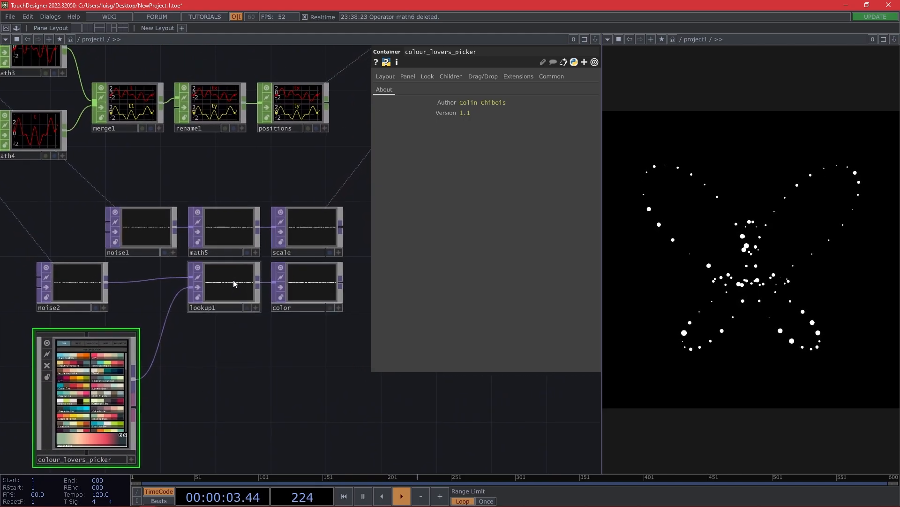
- Move noise2 directly below noise1 and set lookup1's pixel format to 32-bit float (RGBA)
click(235, 281)
drag(61, 301, 130, 288)
click(442, 77)
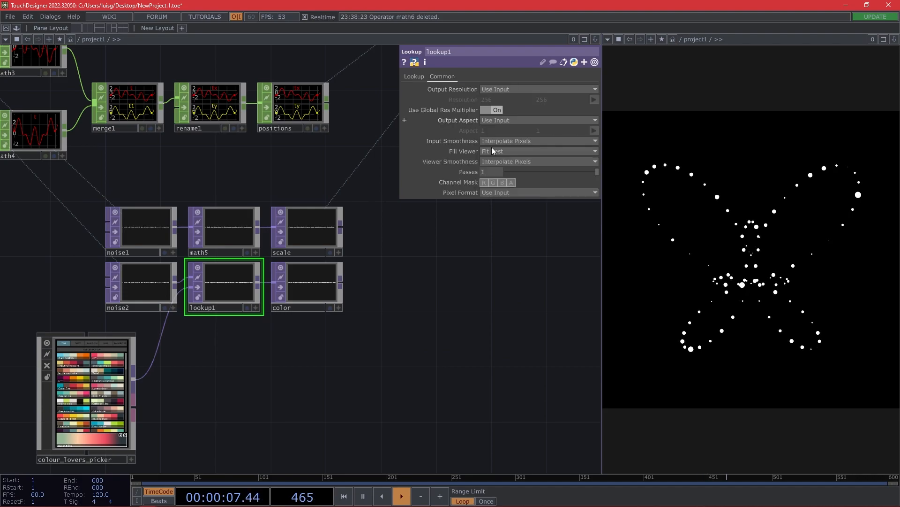
click(526, 192)
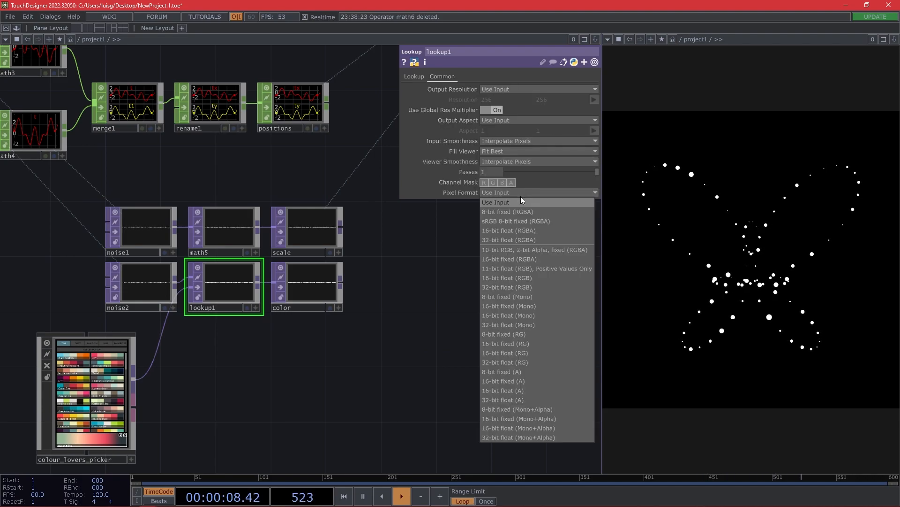
click(516, 241)
scroll(133, 282, up, 5)
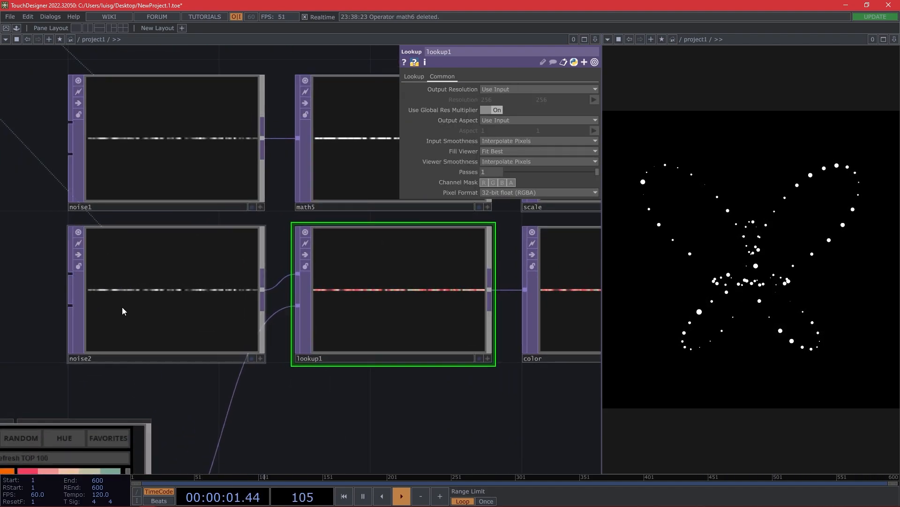
scroll(155, 300, down, 4)
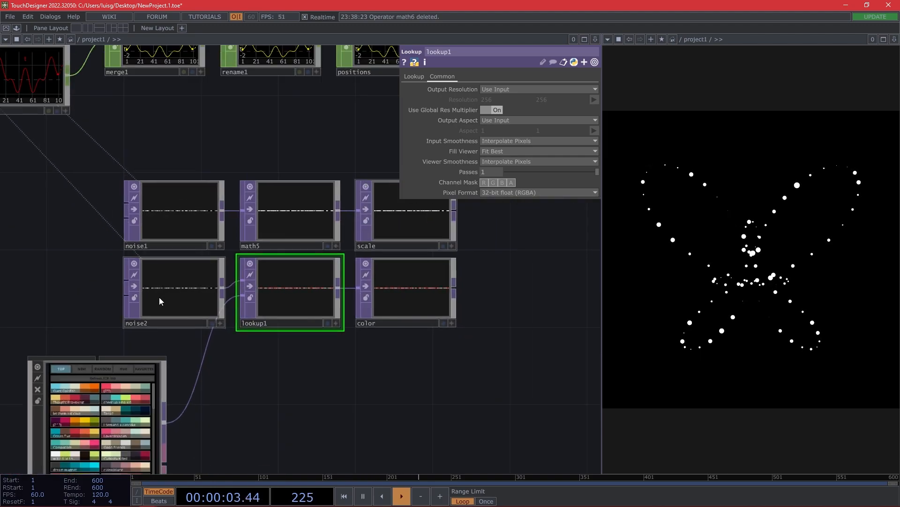
- Compare noise2 with lookup1's colored strip, and set noise2's seed to 8445
click(167, 296)
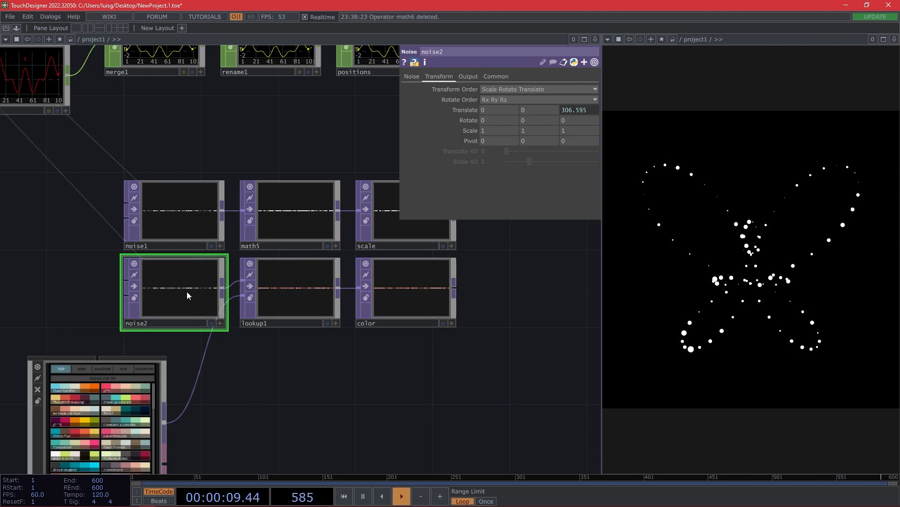
click(297, 291)
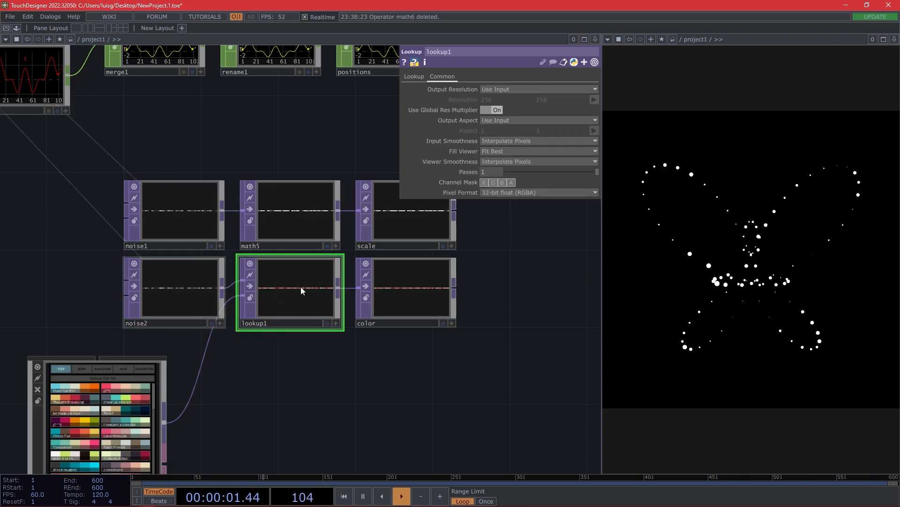
scroll(300, 287, up, 5)
scroll(202, 299, up, 5)
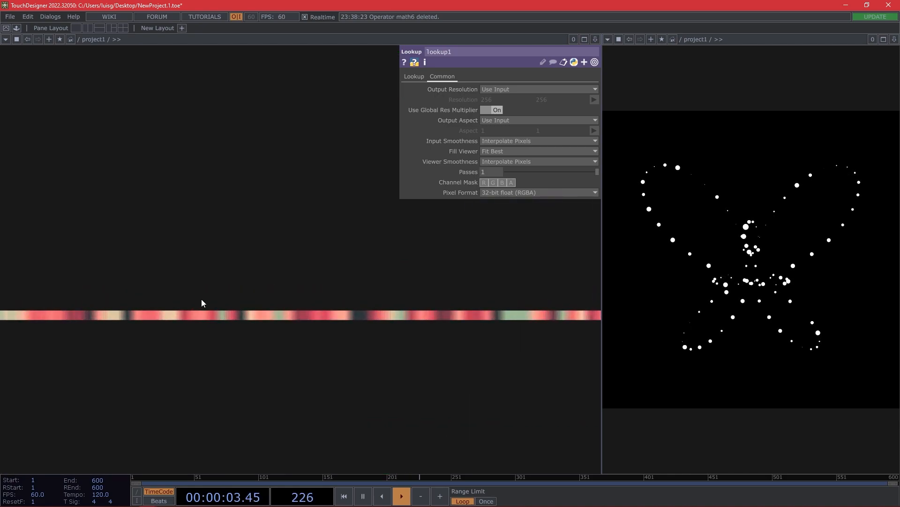
scroll(213, 316, down, 10)
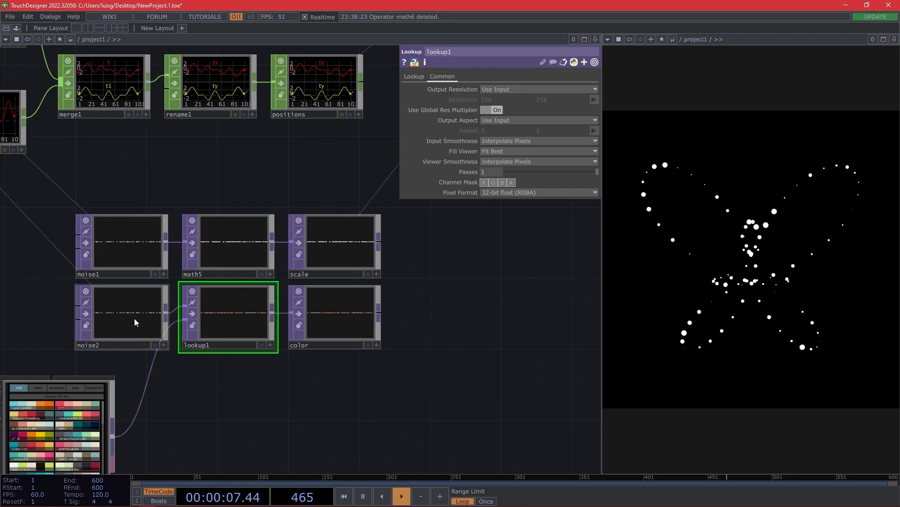
click(120, 327)
scroll(121, 329, up, 3)
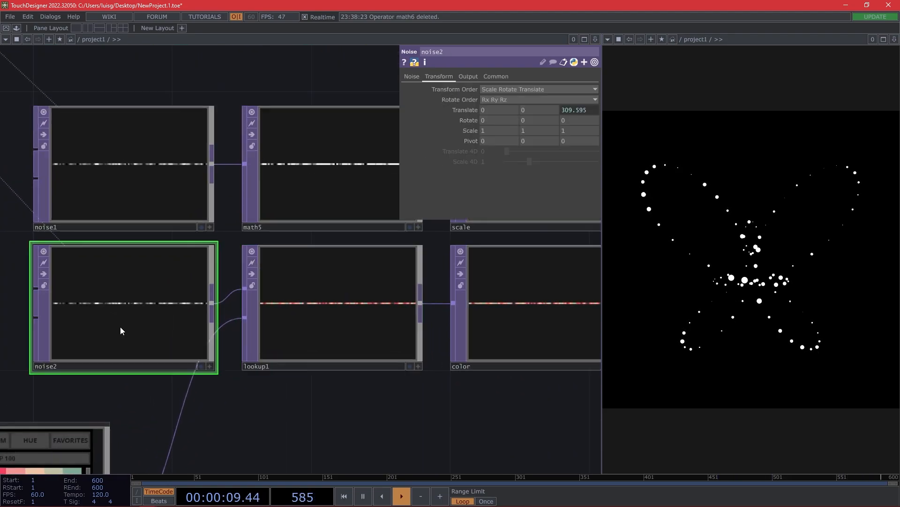
scroll(133, 324, down, 4)
click(415, 75)
drag(513, 101, 589, 100)
- Assign the color Null as the instance Color OP of geo1
scroll(301, 311, down, 4)
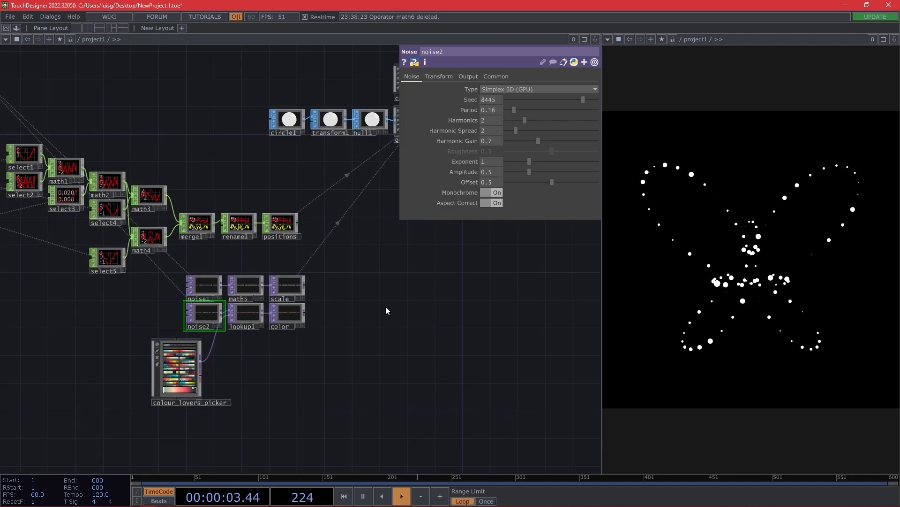
scroll(392, 306, down, 1)
drag(391, 305, 254, 331)
click(282, 160)
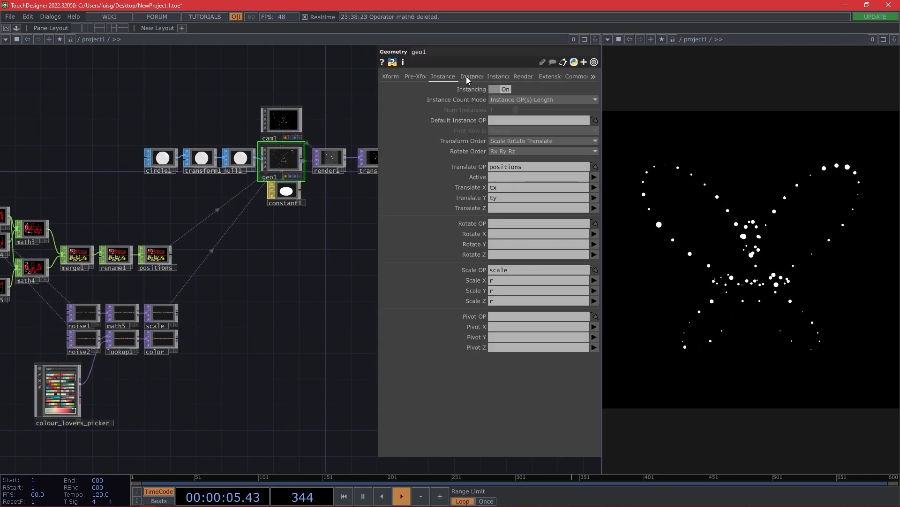
click(466, 77)
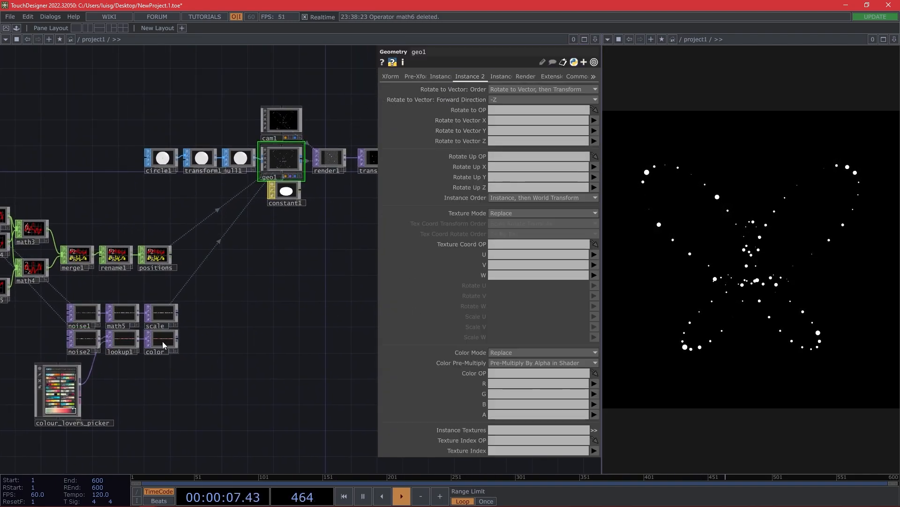
drag(163, 341, 504, 373)
- Map geo1's instance color R, G and B to the r, g and b channels
click(593, 383)
click(594, 393)
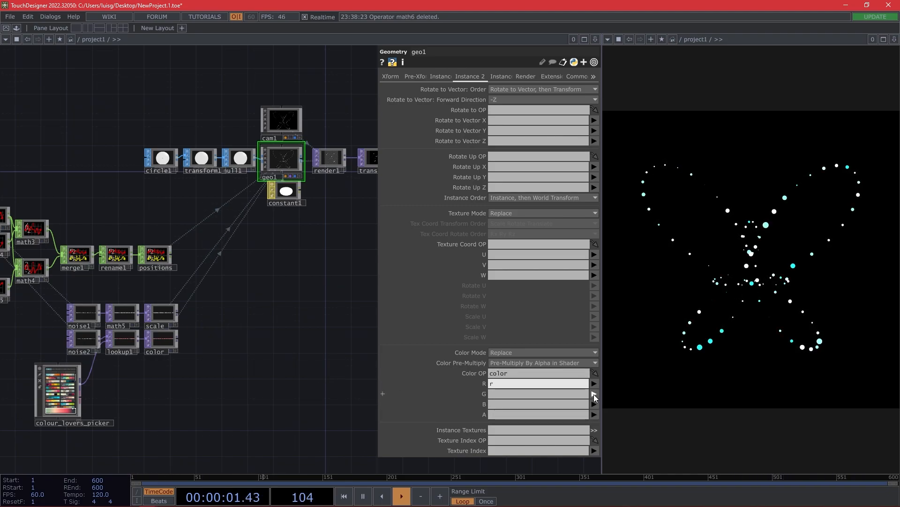
click(595, 413)
click(594, 405)
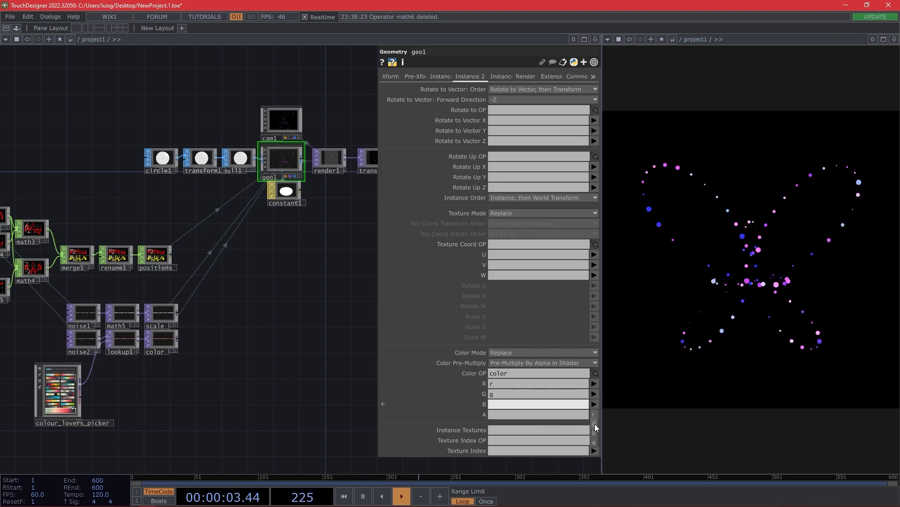
click(593, 433)
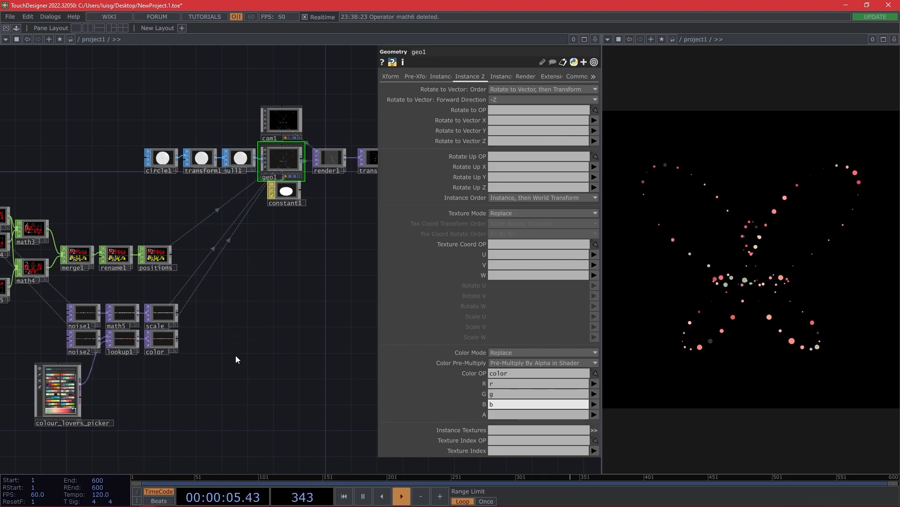
- Try the Compatible palette in colour_lovers_picker and switch to Dance To Forget
scroll(251, 353, up, 5)
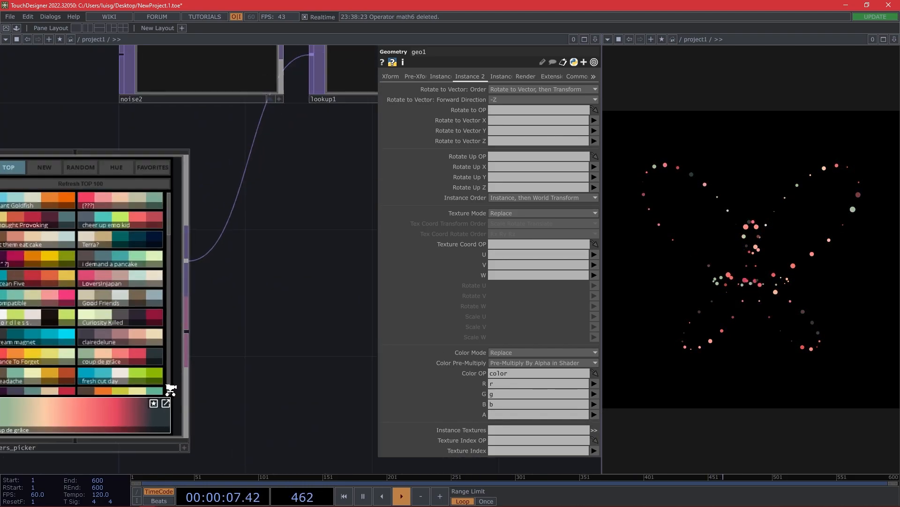
drag(260, 424, 269, 389)
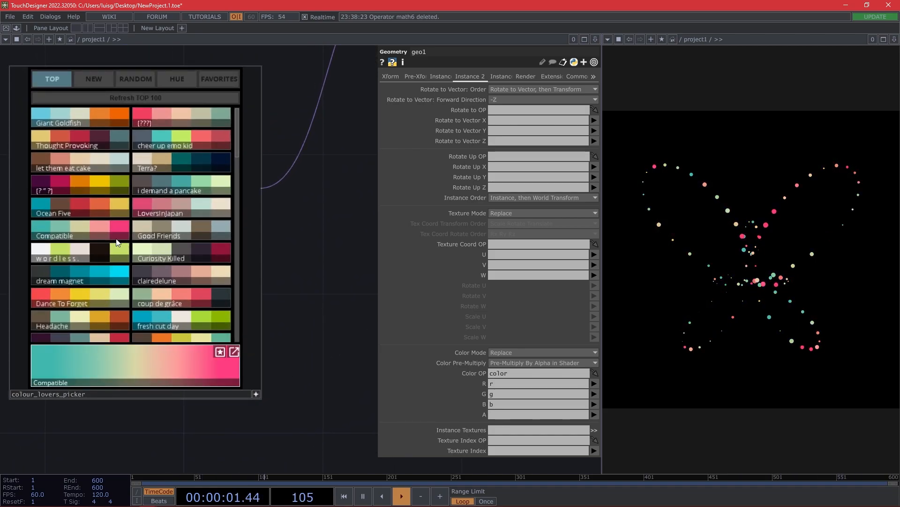
click(116, 296)
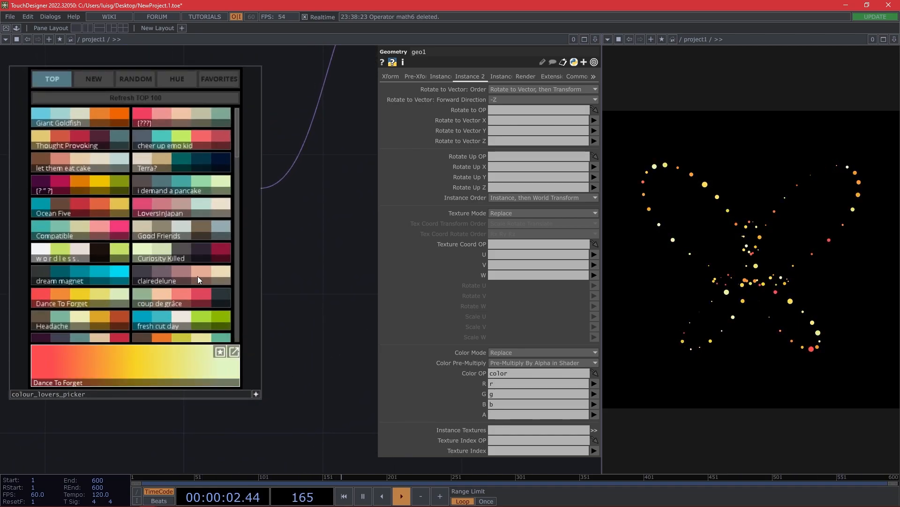
click(254, 393)
- Move transform2 and the bg Null farther away from render1 to make room in the chain
scroll(300, 380, down, 5)
scroll(212, 397, right, 5)
scroll(218, 362, left, 3)
scroll(270, 340, up, 5)
scroll(320, 357, right, 5)
right_drag(299, 339, 191, 303)
key(ctrl+c)
key(ctrl+v)
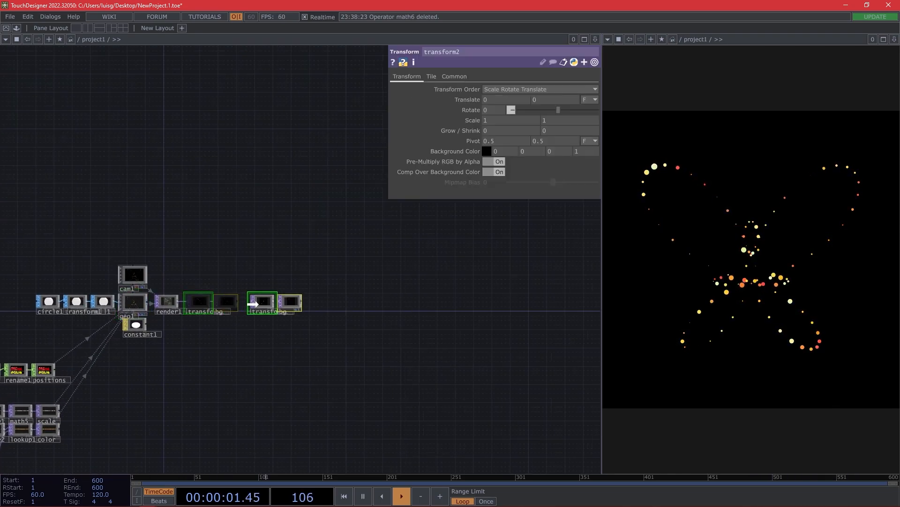
click(257, 304)
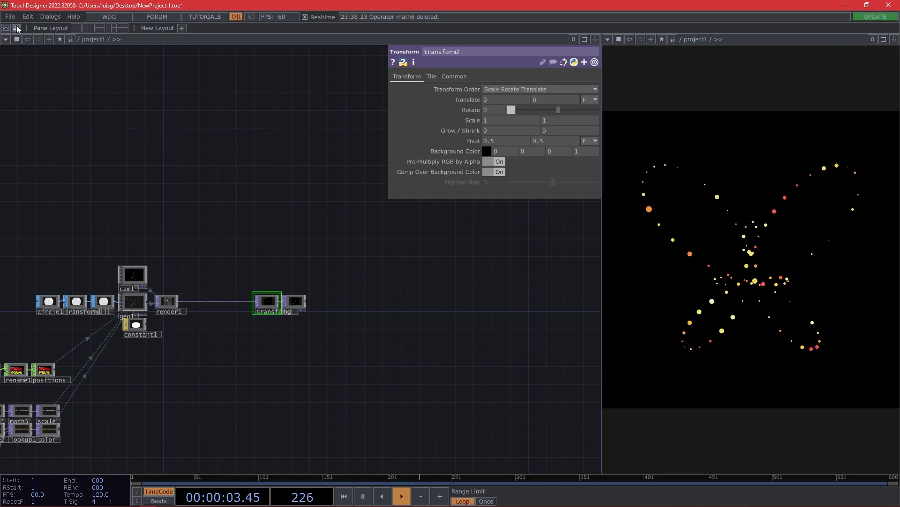
- Add the bloom and feedback components from the ImageFilters collection above the gap after render1
click(16, 28)
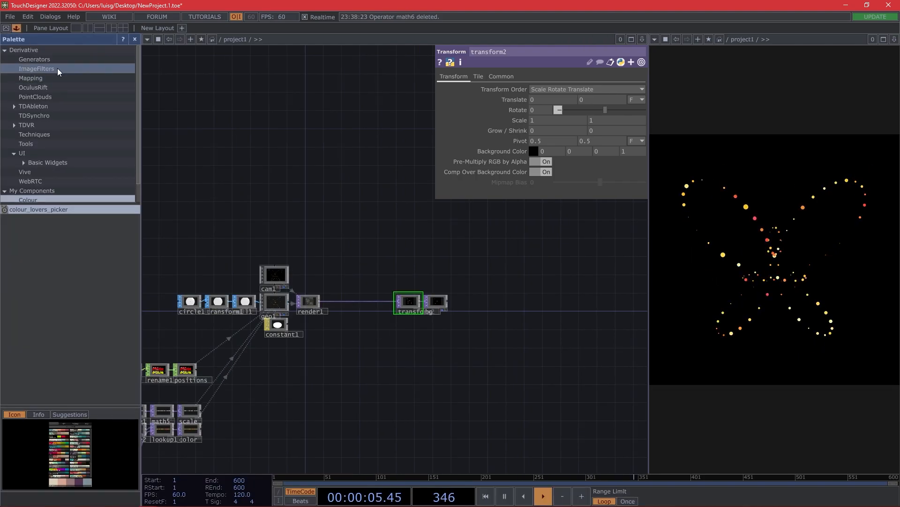
click(63, 68)
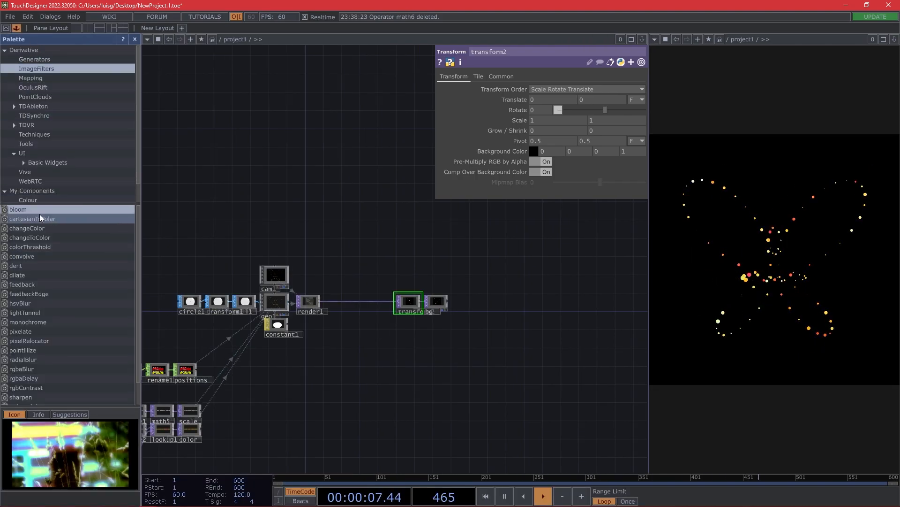
drag(19, 210, 111, 266)
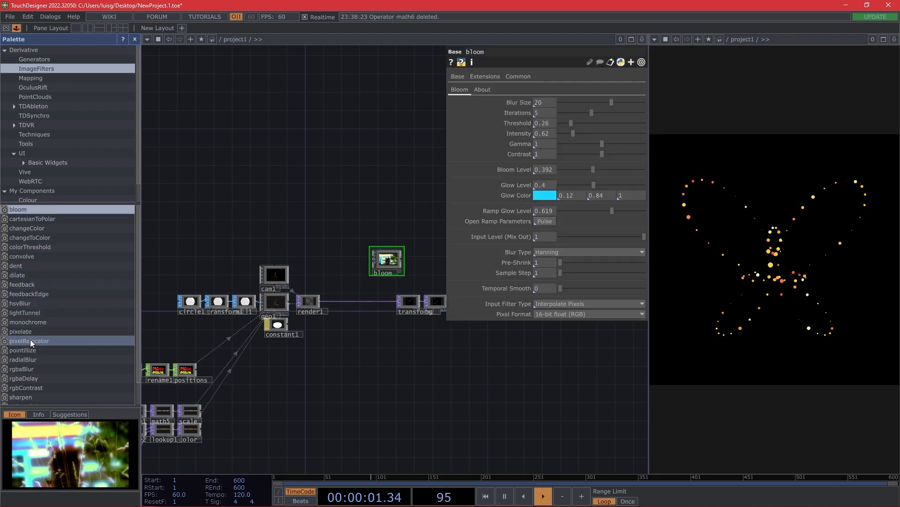
drag(25, 284, 345, 265)
click(134, 39)
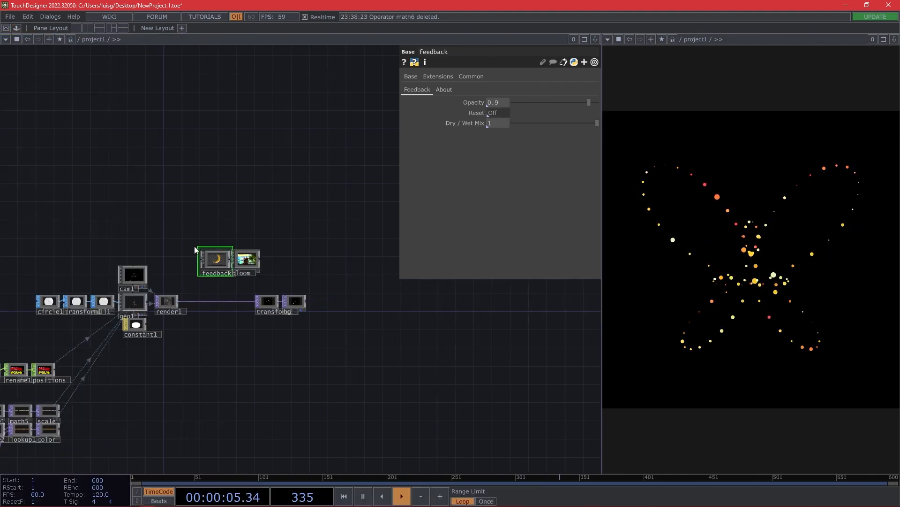
- Wire render1 through feedback and bloom into transform2, and line both components up with the chain
drag(178, 303, 175, 271)
drag(250, 260, 224, 267)
scroll(242, 262, up, 5)
drag(275, 310, 154, 350)
click(313, 307)
drag(133, 268, 269, 396)
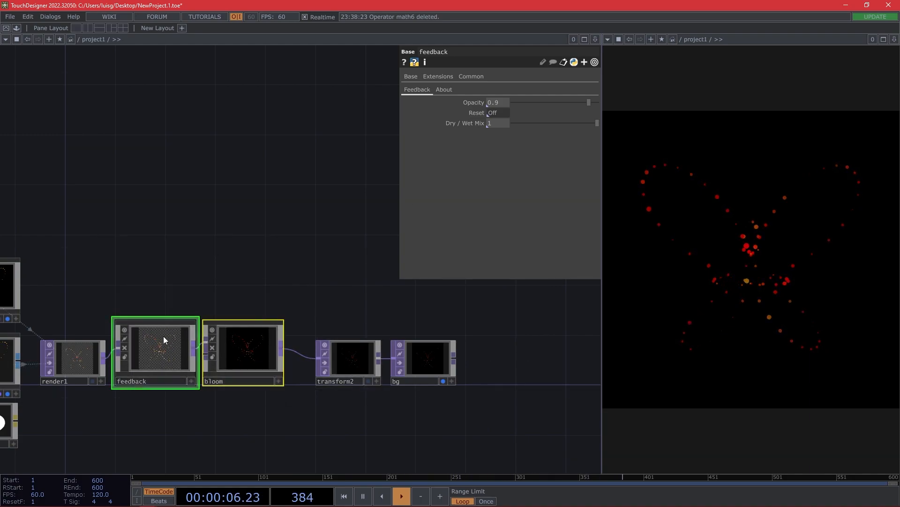
- Turn off the node viewers of feedback, bloom, transform1, null1, cam1, geo1 and constant1
click(122, 328)
drag(160, 240, 380, 166)
drag(44, 167, 203, 388)
click(170, 201)
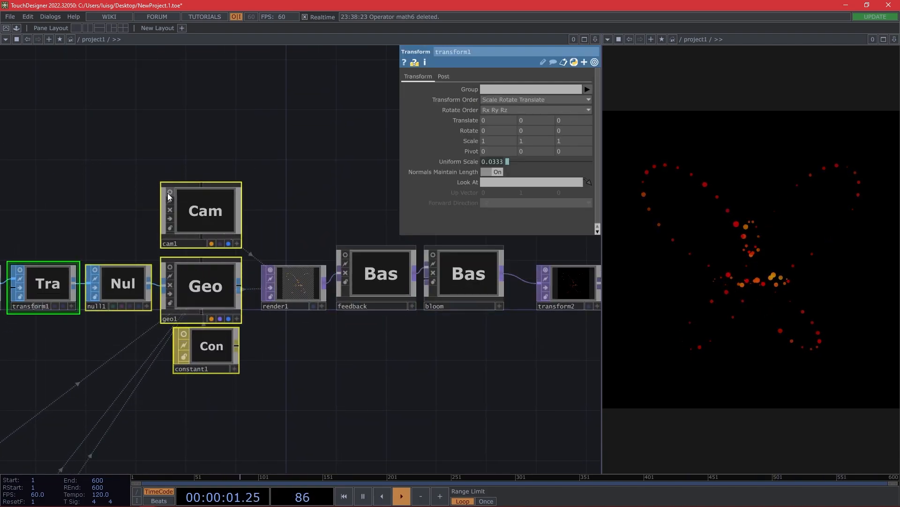
drag(201, 161, 231, 226)
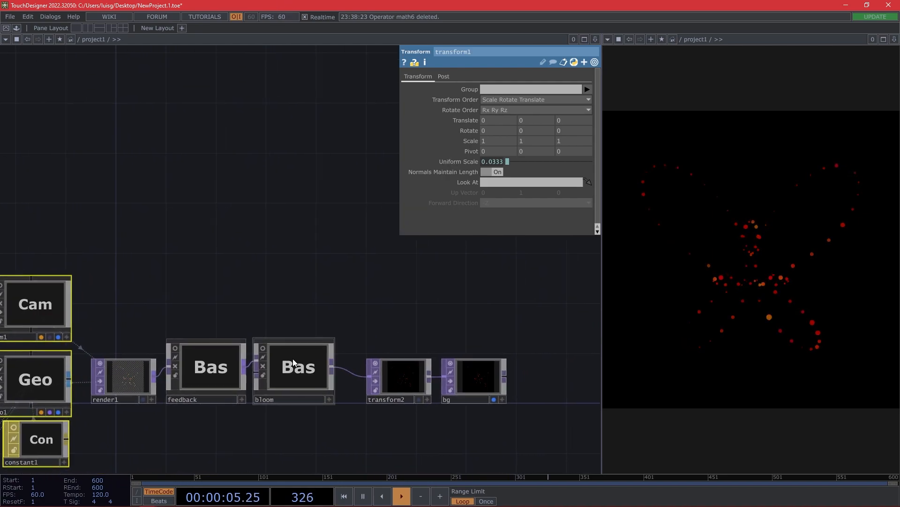
- Wire feedback straight into transform2, bypassing bloom, and try feedback Opacity values of 1 and 0.966
click(233, 373)
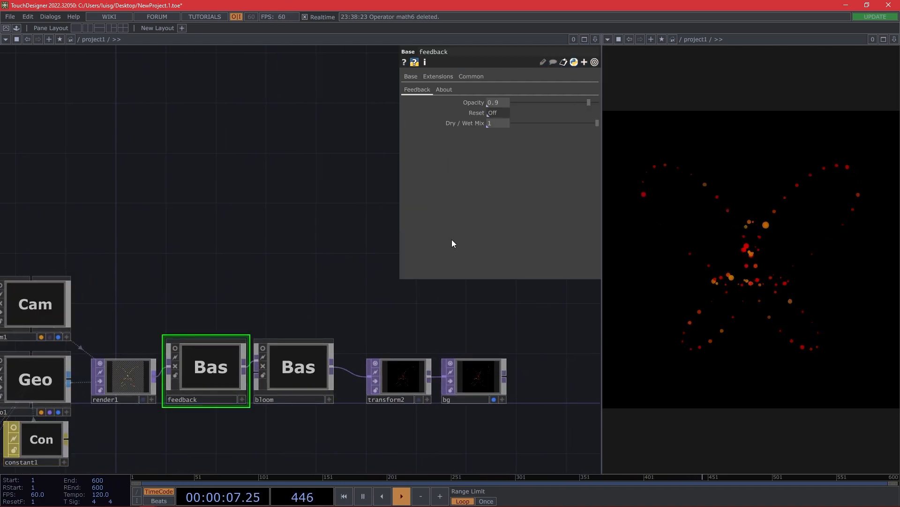
drag(589, 103, 614, 96)
click(285, 368)
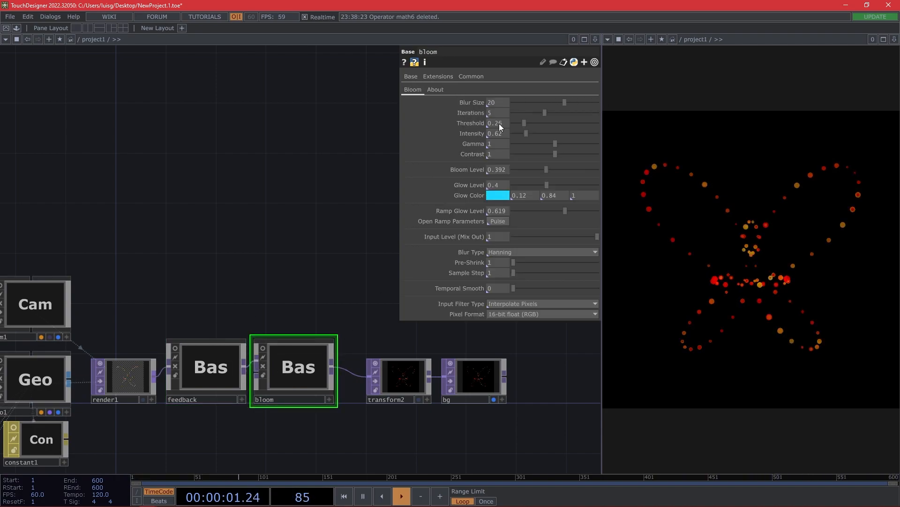
drag(245, 366, 356, 376)
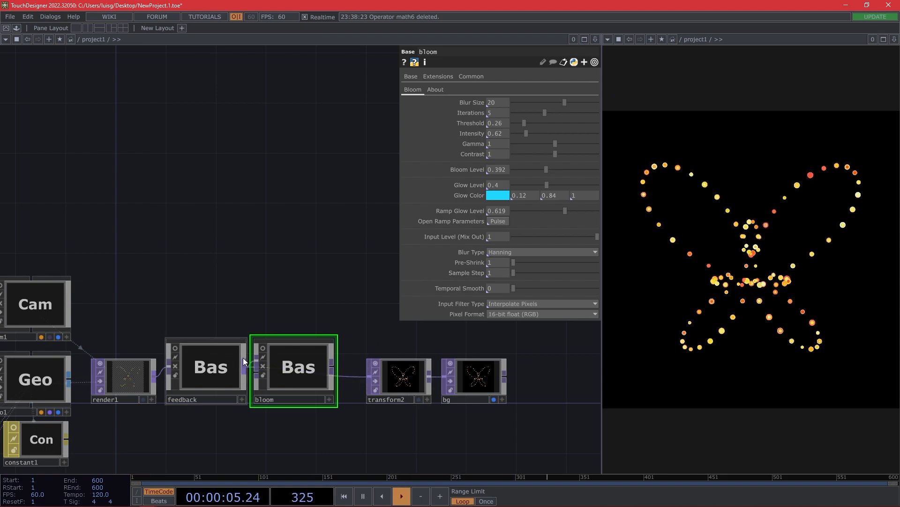
click(223, 373)
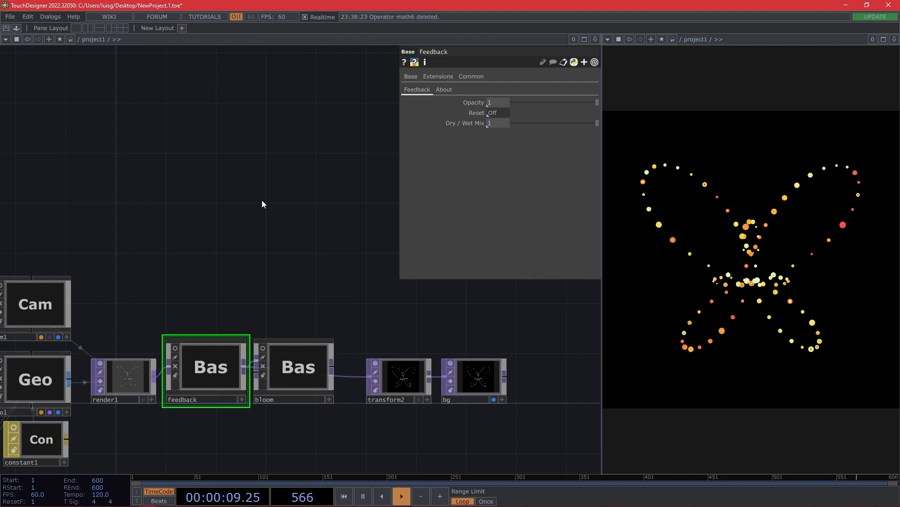
drag(588, 100, 596, 101)
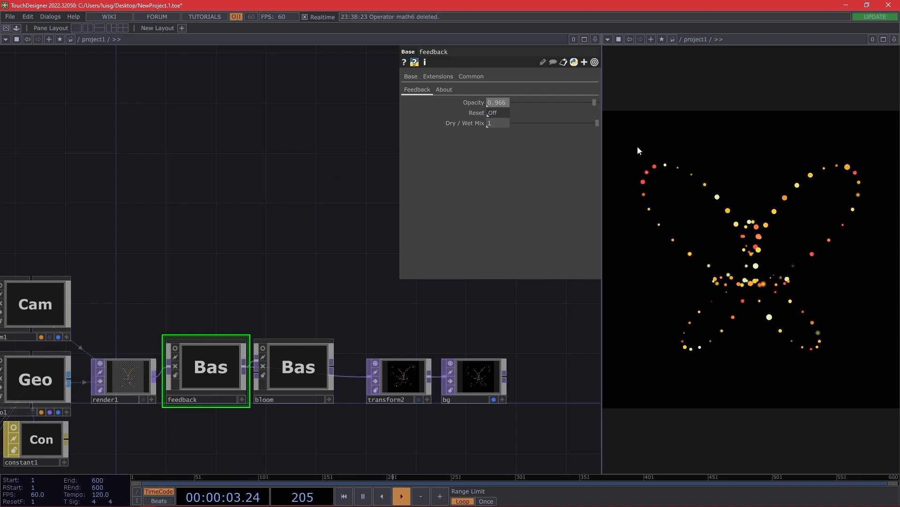
- Animate the Phase of the t Pattern with the expression absTime.seconds*0.01
drag(261, 245, 430, 249)
scroll(412, 259, down, 5)
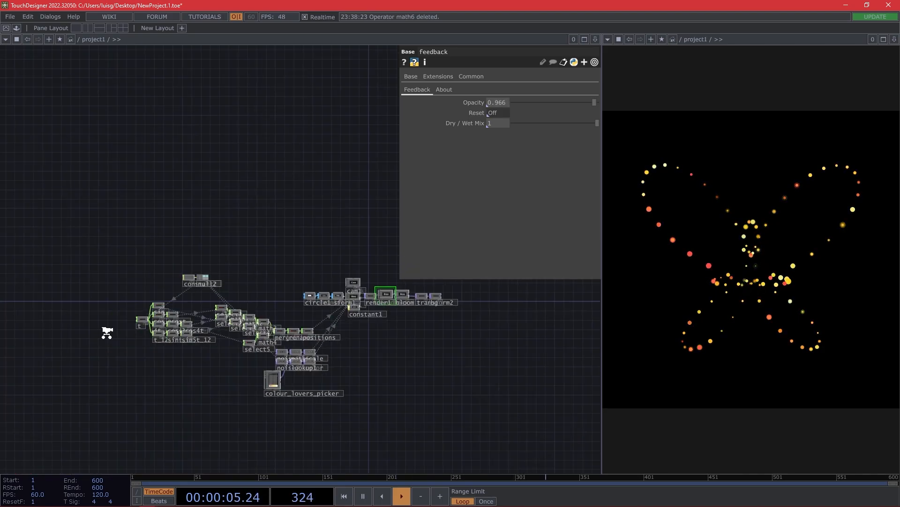
scroll(175, 317, up, 6)
click(179, 298)
drag(369, 388, 312, 368)
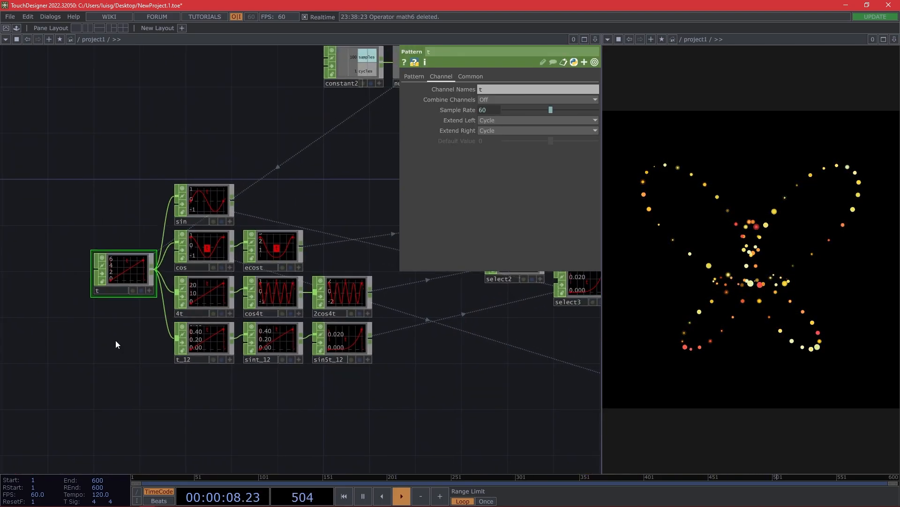
click(414, 77)
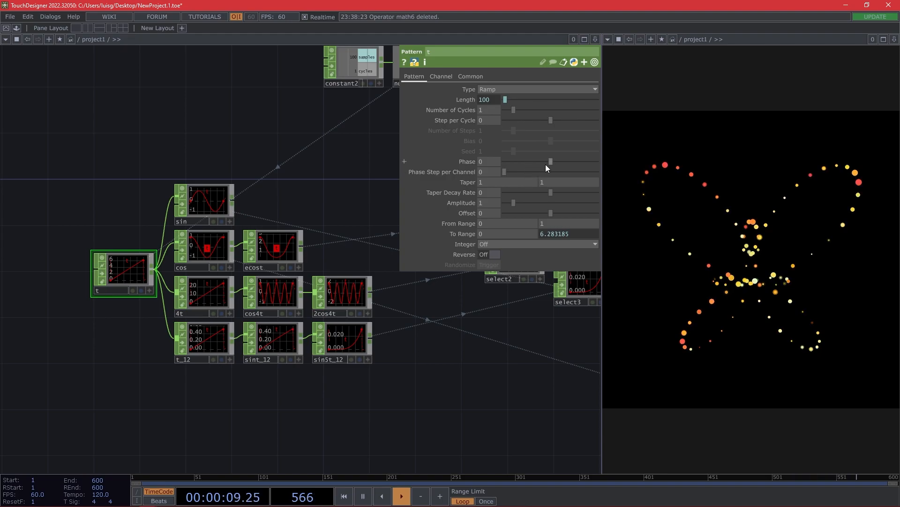
drag(552, 161, 574, 161)
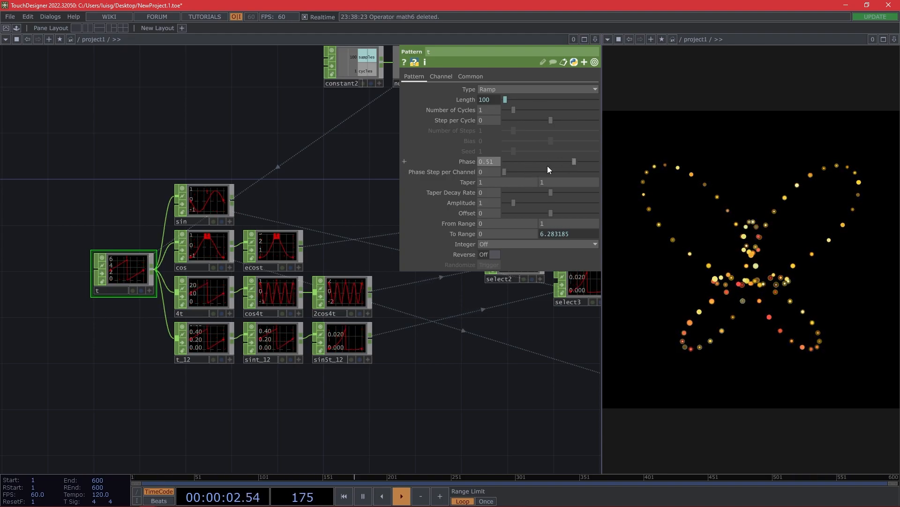
click(490, 161)
text(abs)
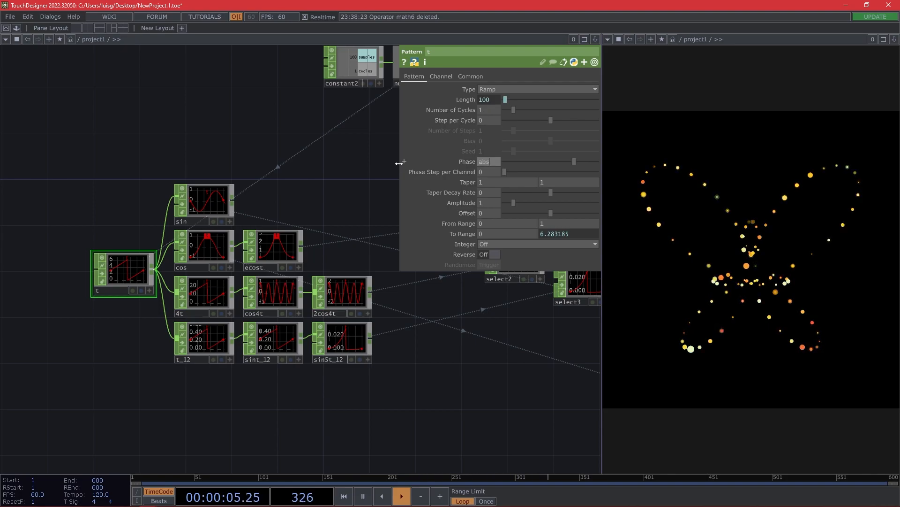
text(Time.seconds)
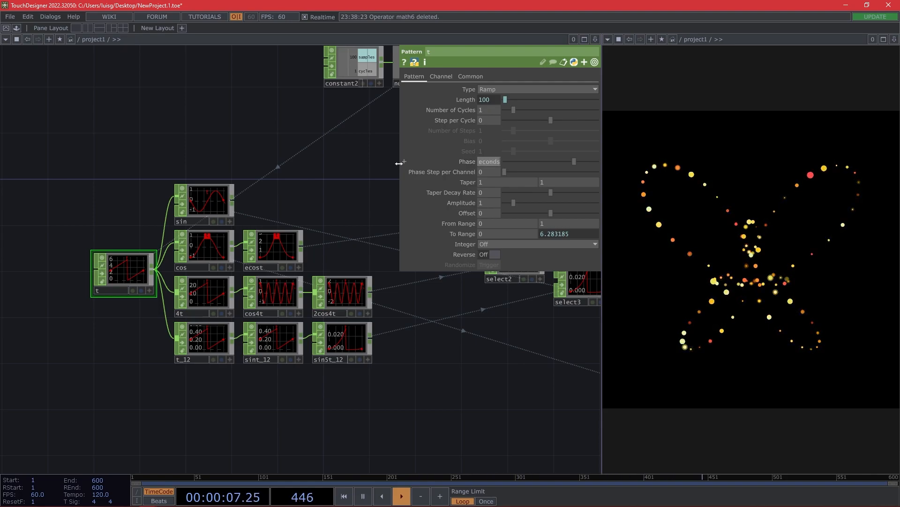
text(*0.01)
key(Return)
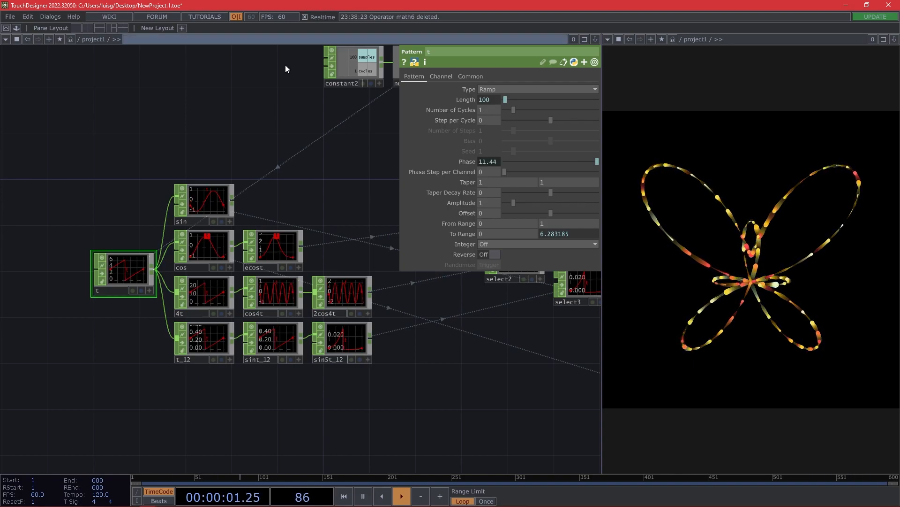
- Set the feedback component's Opacity to 0.95 and its Dry / Wet Mix to 0.492
drag(373, 397, 108, 395)
scroll(256, 369, down, 3)
scroll(255, 370, down, 3)
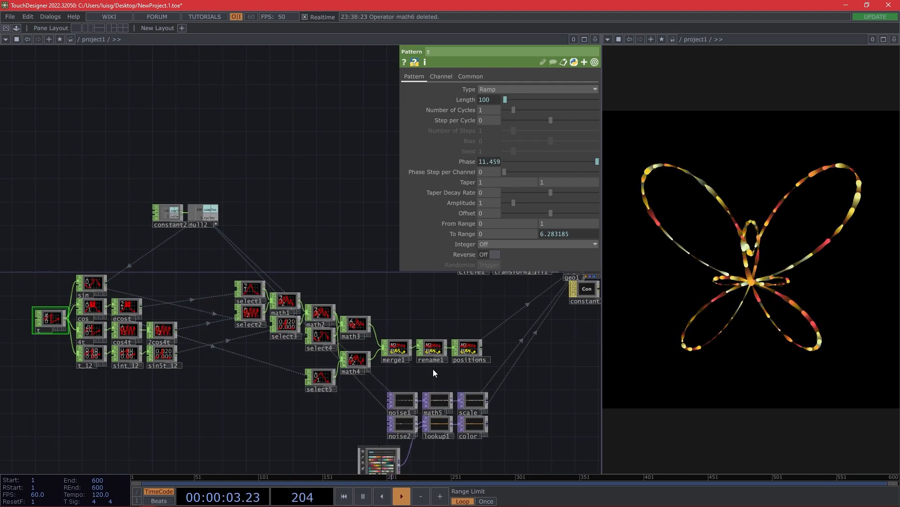
drag(529, 358, 230, 419)
scroll(367, 314, up, 5)
scroll(367, 314, up, 3)
click(367, 314)
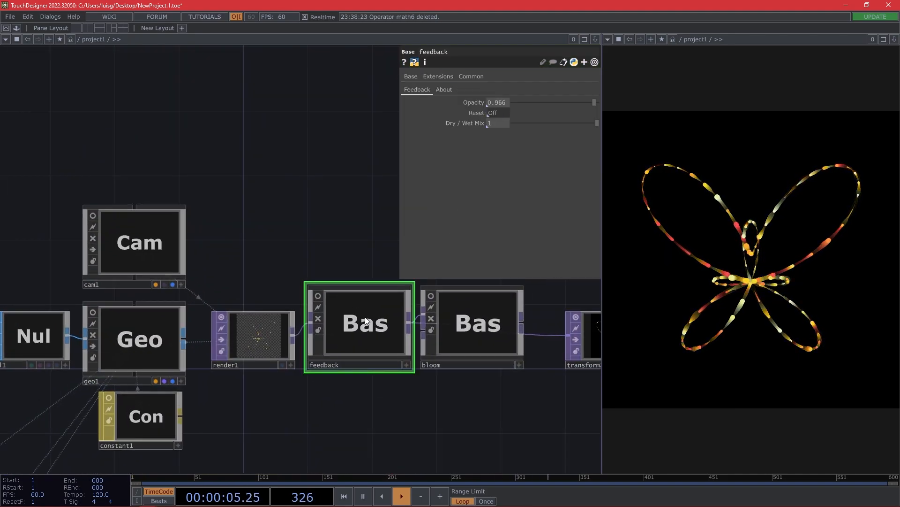
drag(590, 102, 555, 122)
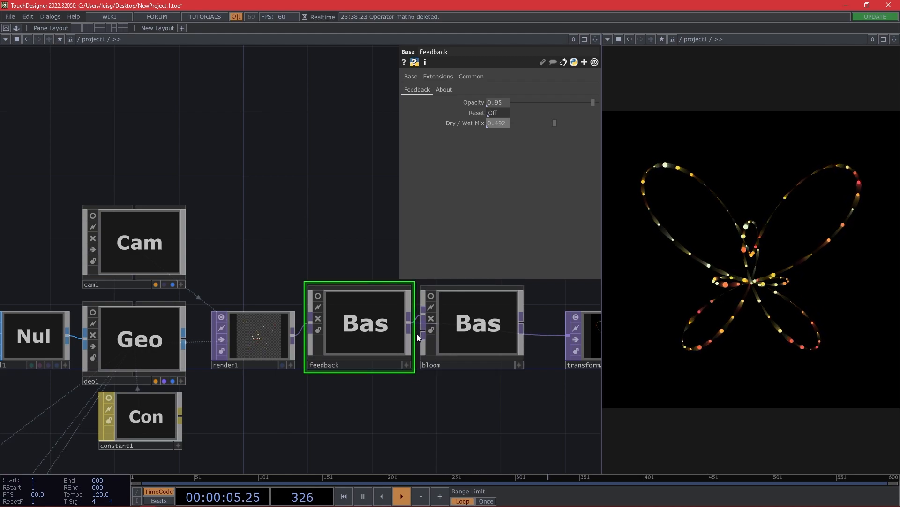
- Reconnect bloom's output to transform2, and set its Bloom Level to 0.469 and both Glow Level and Ramp Glow Level to 0
middle_drag(461, 353, 382, 361)
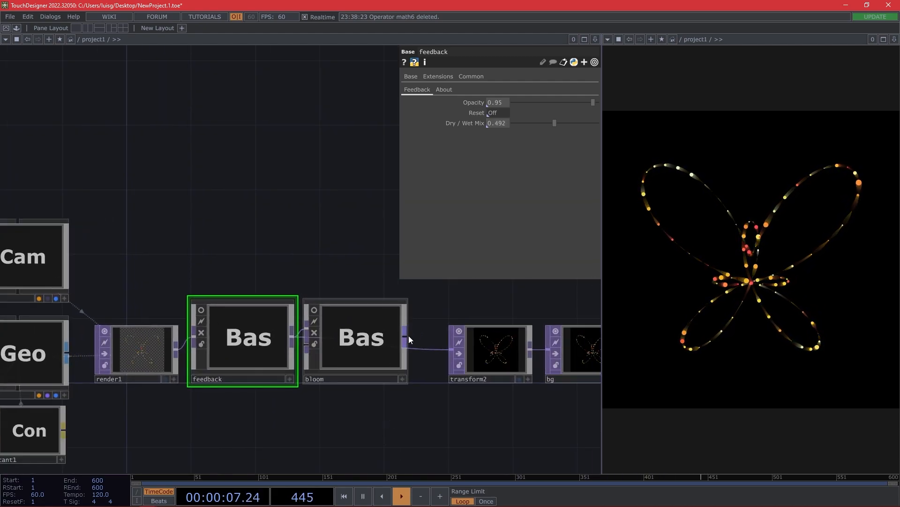
drag(409, 336, 449, 350)
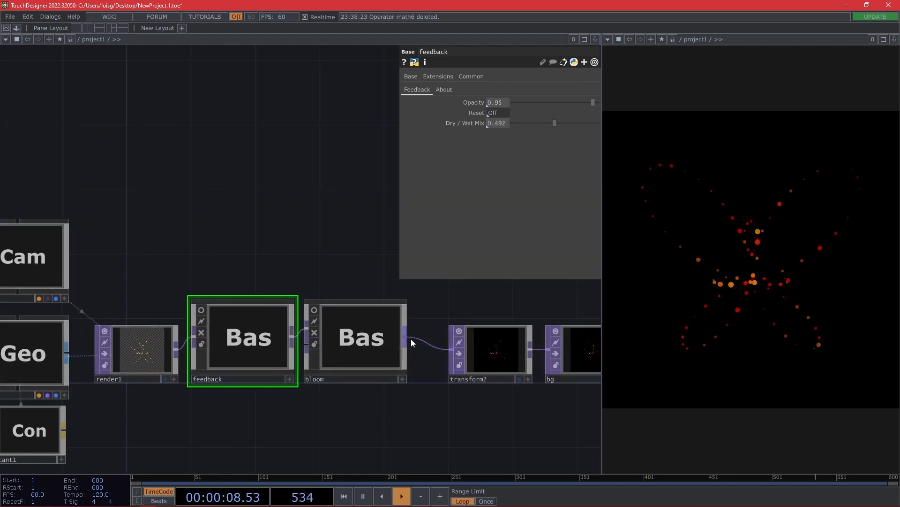
click(383, 350)
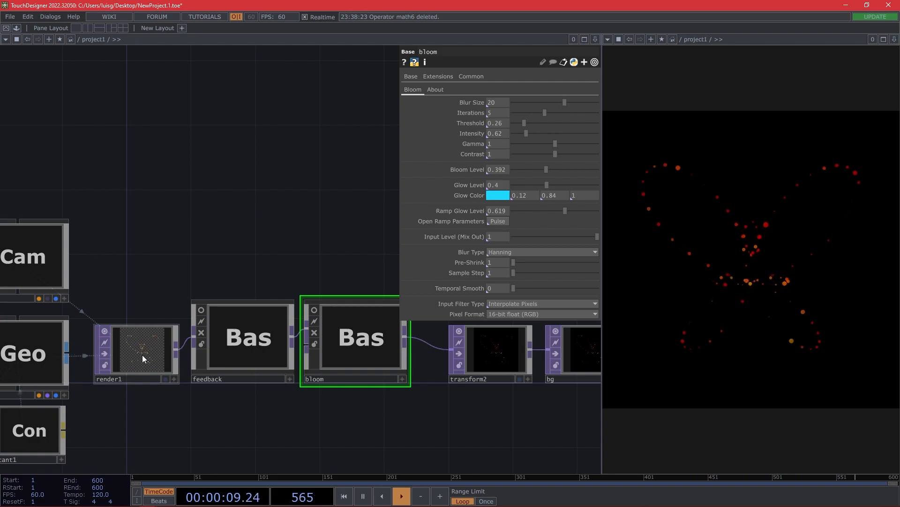
drag(536, 169, 486, 185)
drag(565, 211, 495, 213)
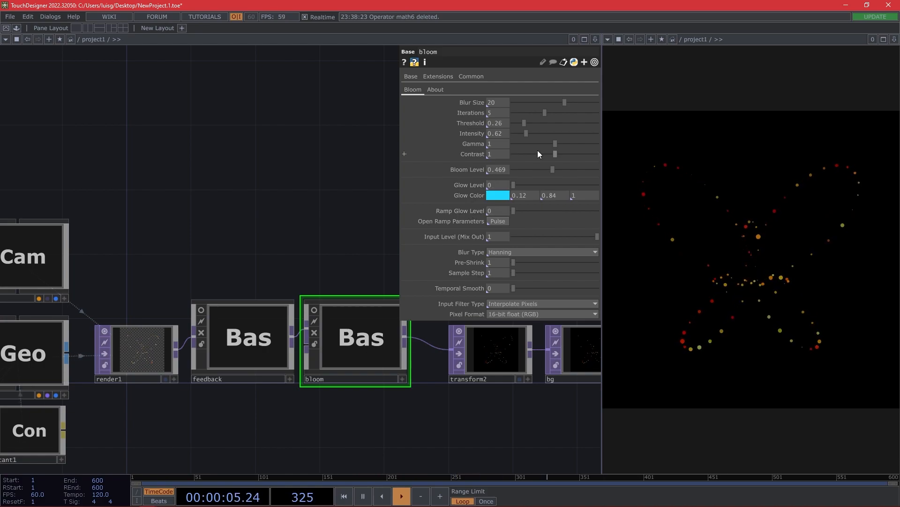
- Set bloom's Threshold to 0.02, Bloom Level to 1, Intensity to 1.16 and Iterations to 3
drag(526, 123, 518, 123)
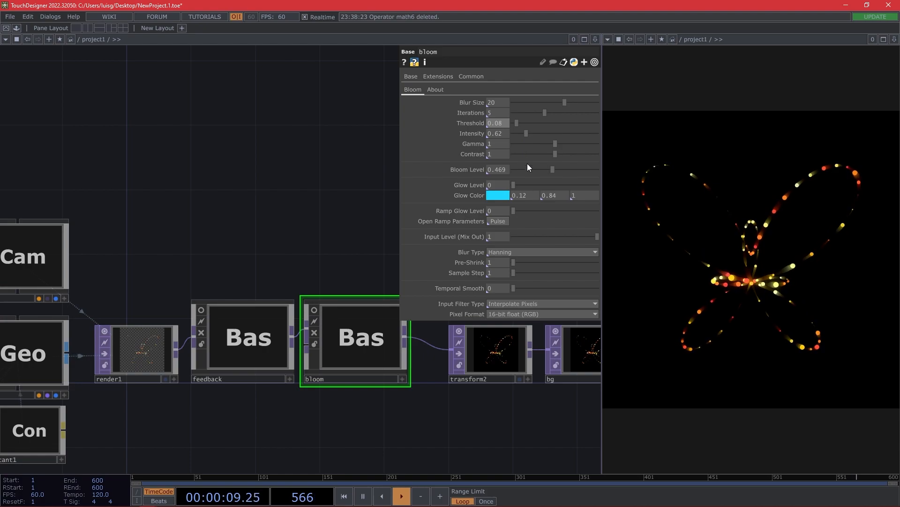
drag(552, 169, 598, 168)
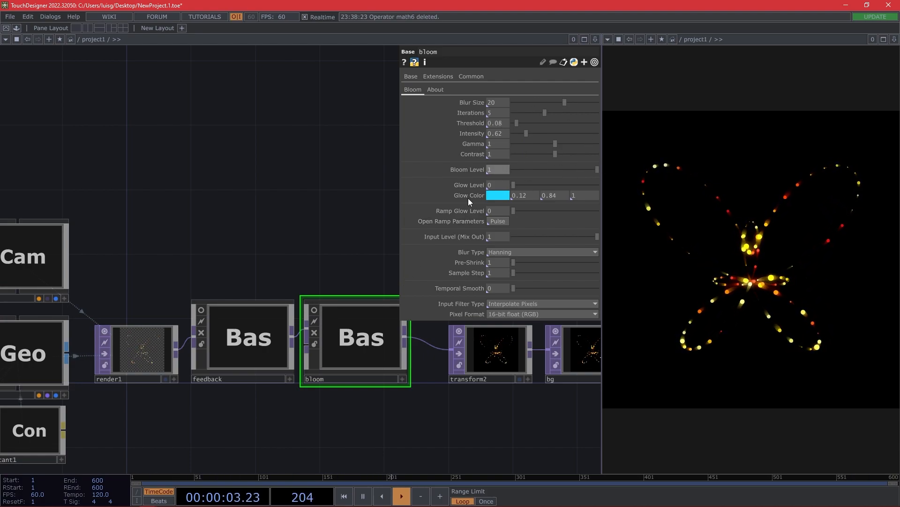
drag(527, 132, 545, 139)
middle_drag(498, 133, 494, 108)
drag(533, 133, 538, 134)
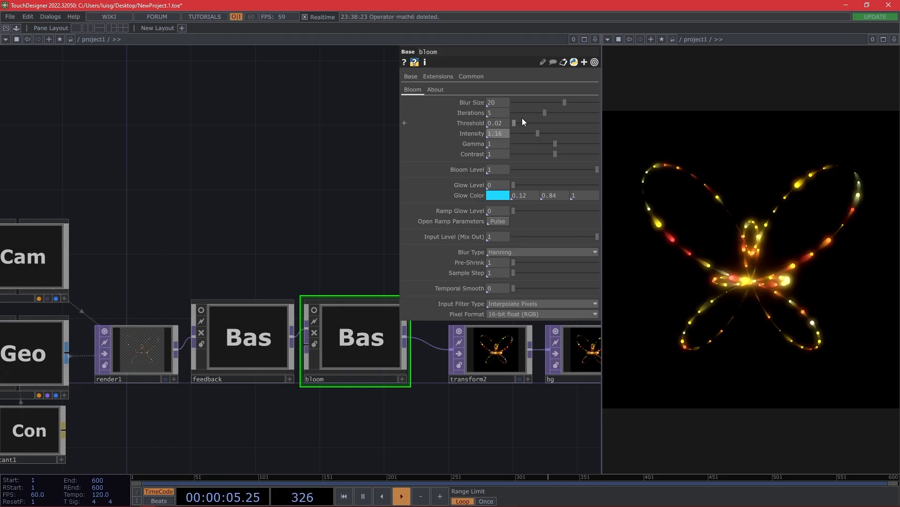
drag(541, 113, 525, 118)
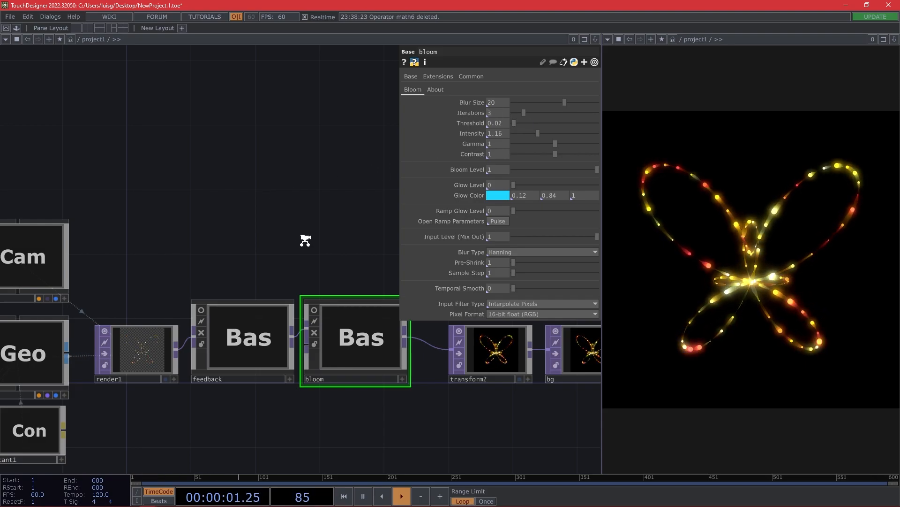
- Move the t Pattern farther away from sin, cos, 4t and t_12 to make room for another operator
scroll(269, 262, down, 5)
scroll(284, 281, up, 2)
scroll(283, 287, up, 6)
drag(283, 297, 407, 298)
scroll(407, 298, down, 7)
drag(223, 240, 233, 205)
scroll(152, 239, up, 3)
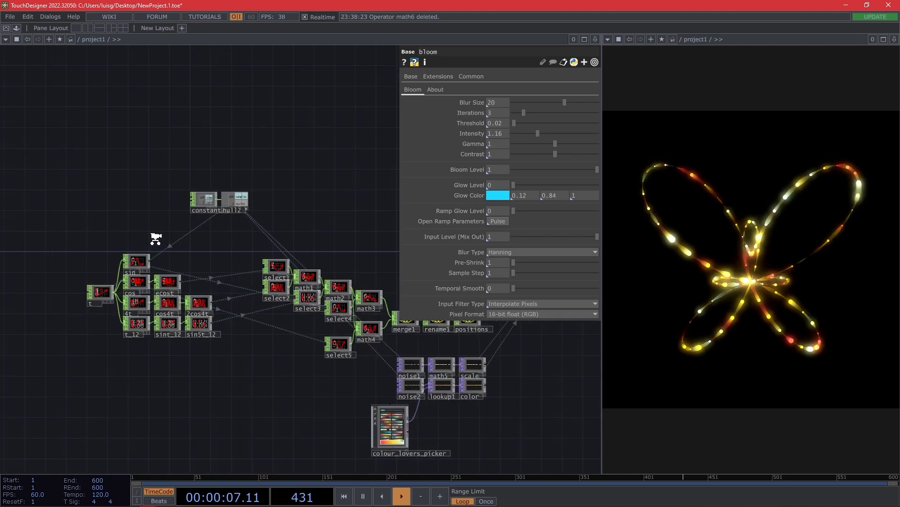
drag(243, 241, 360, 252)
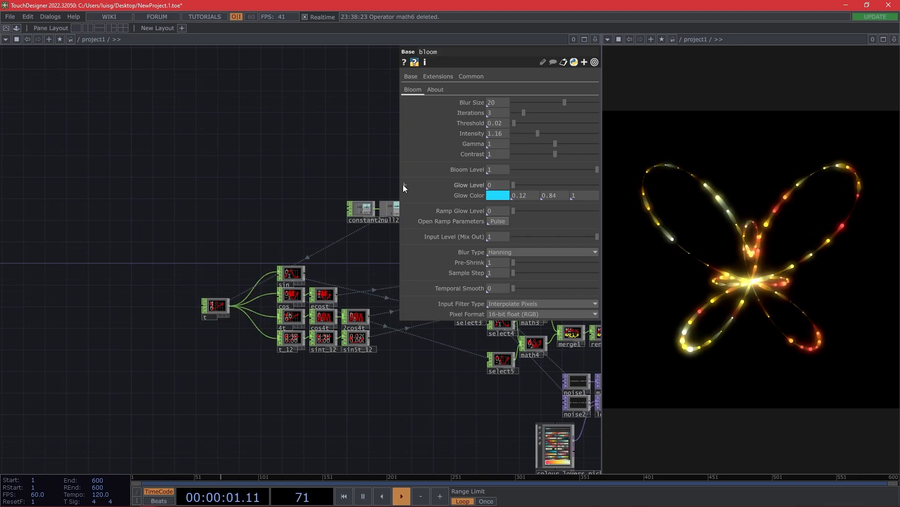
scroll(364, 209, up, 5)
drag(365, 242, 112, 314)
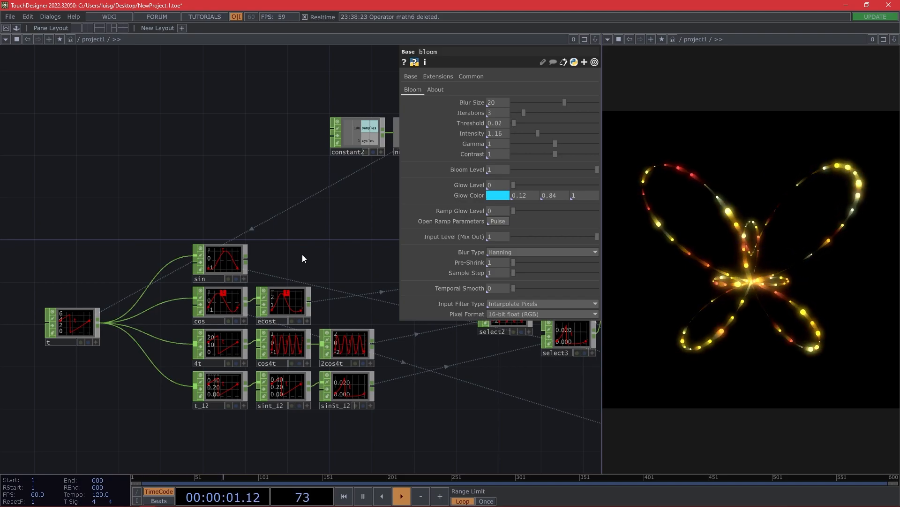
- Insert a Math CHOP between t and the sin, cos, 4t and t_12 operators
right_click(99, 323)
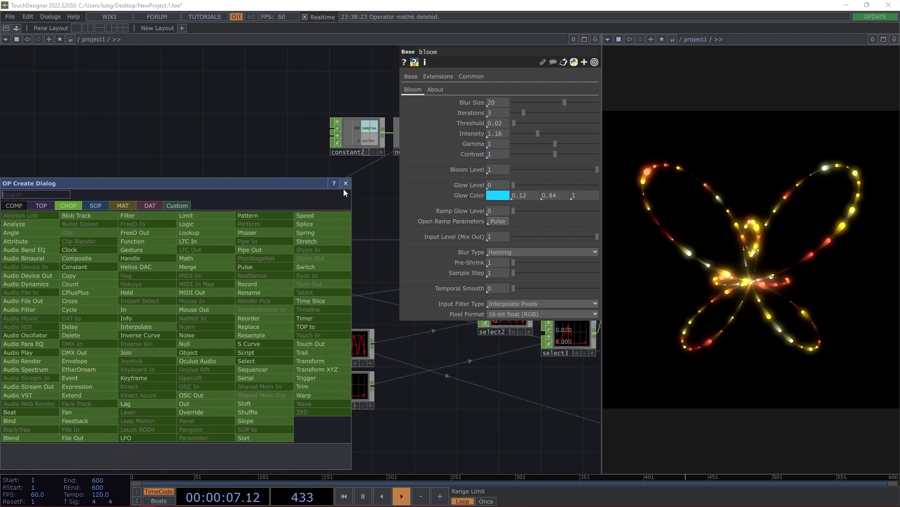
text(math)
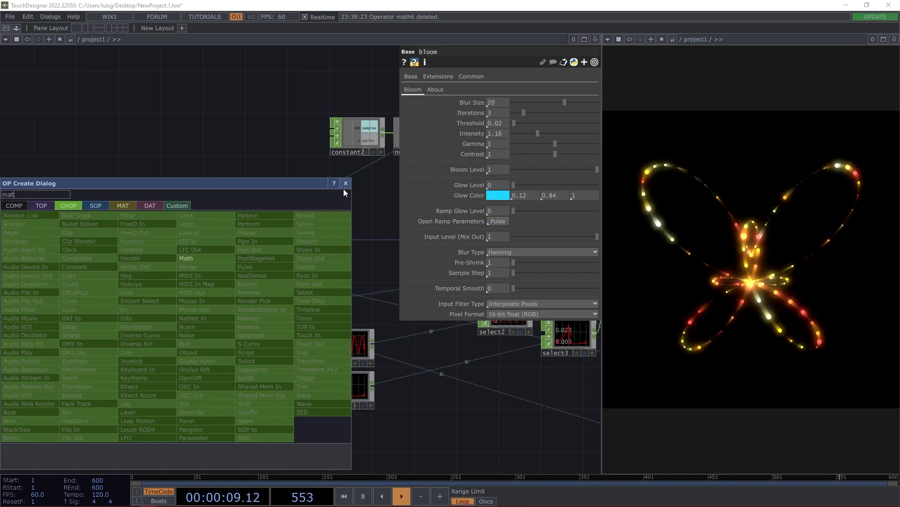
click(185, 259)
click(132, 320)
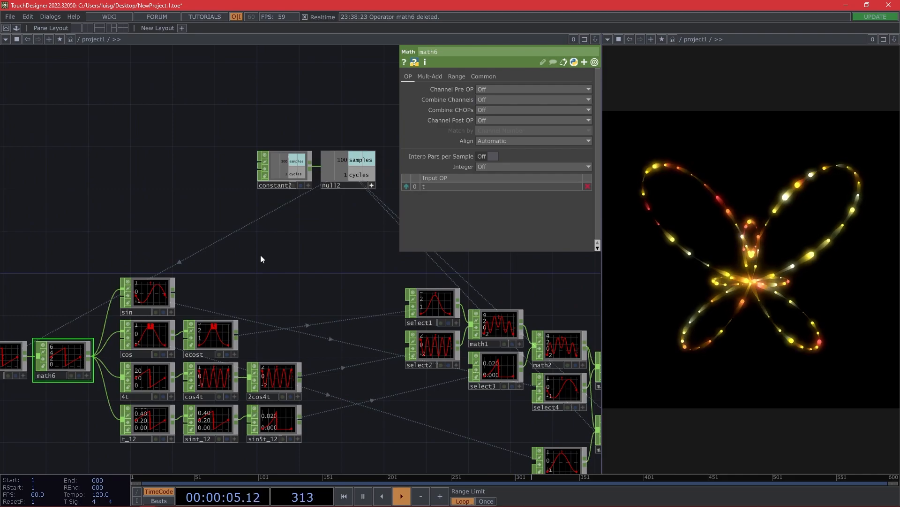
- Link the new Math CHOP's Multiply value to the cycles channel of null2
click(430, 77)
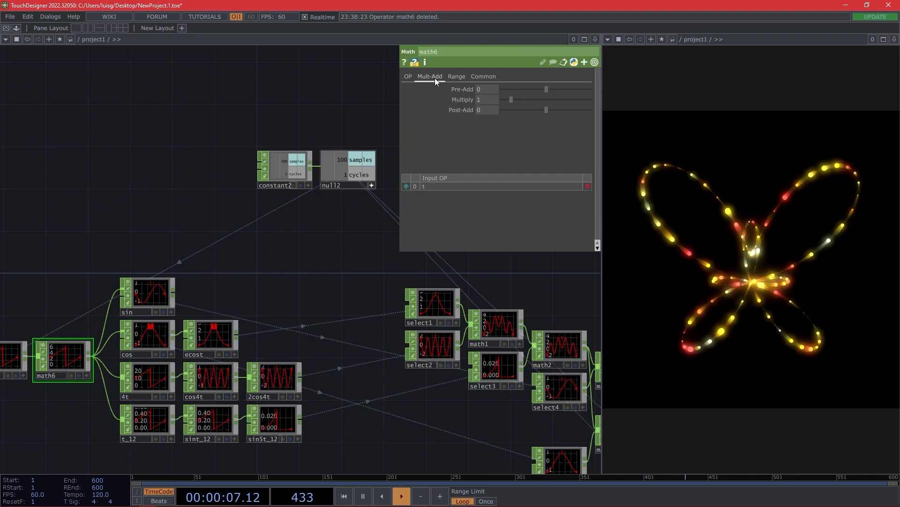
drag(360, 175, 493, 95)
click(493, 94)
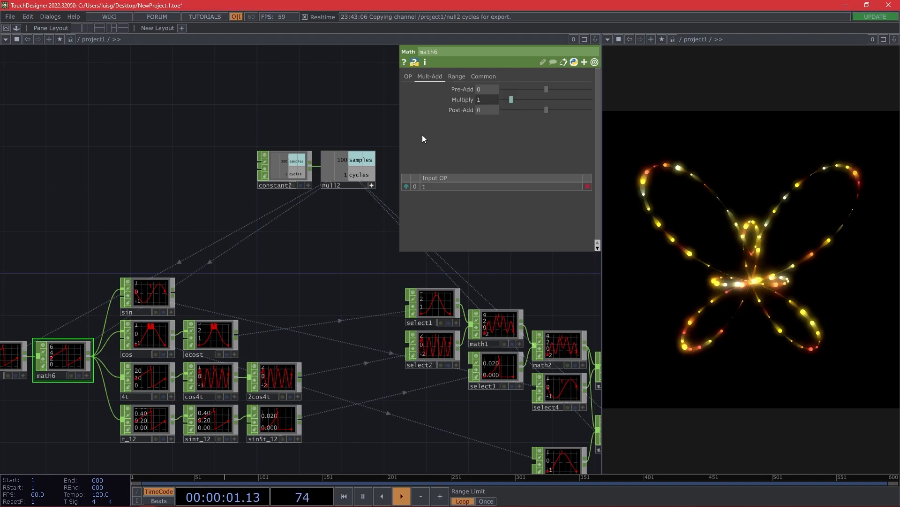
- Try a cycles value of 2 in constant2 and raise it to 8
click(296, 172)
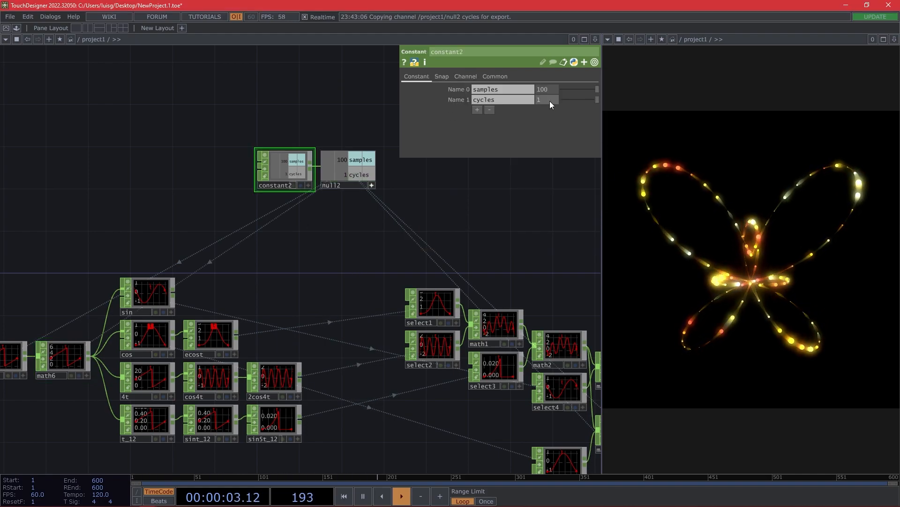
text(2)
key(Return)
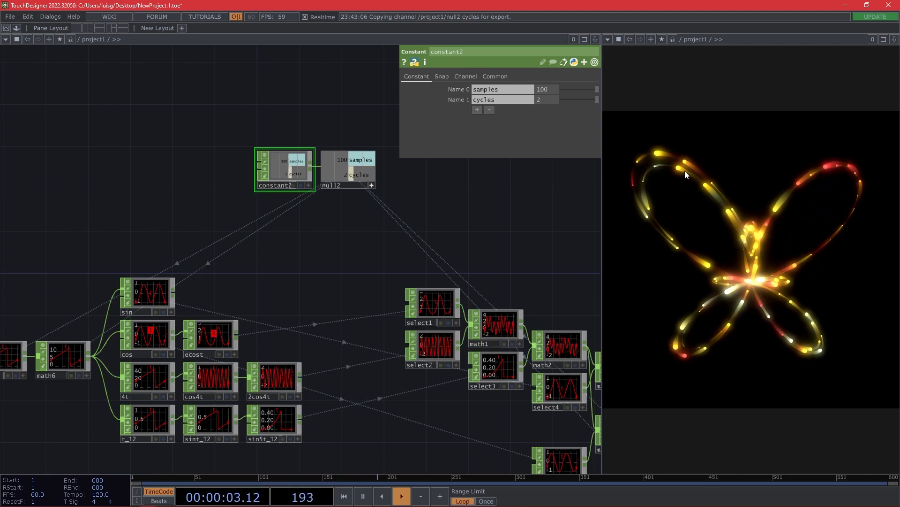
click(547, 99)
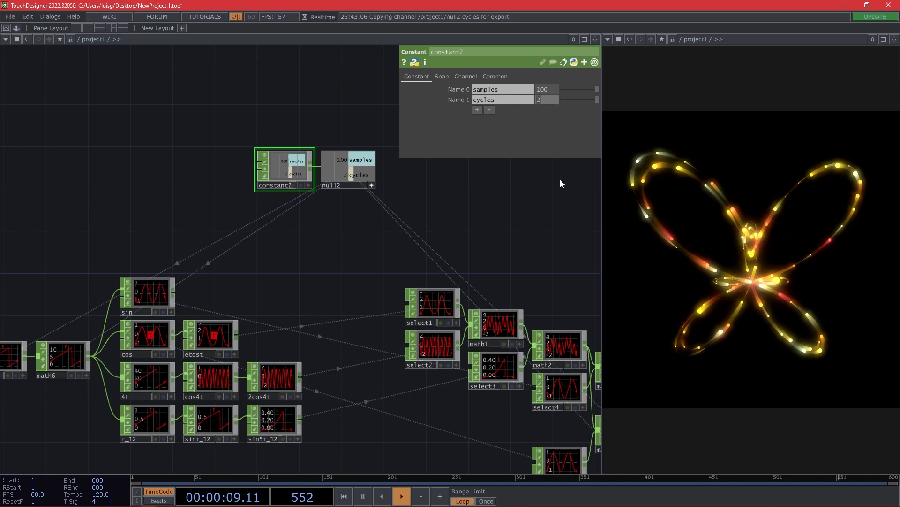
text(8)
key(Return)
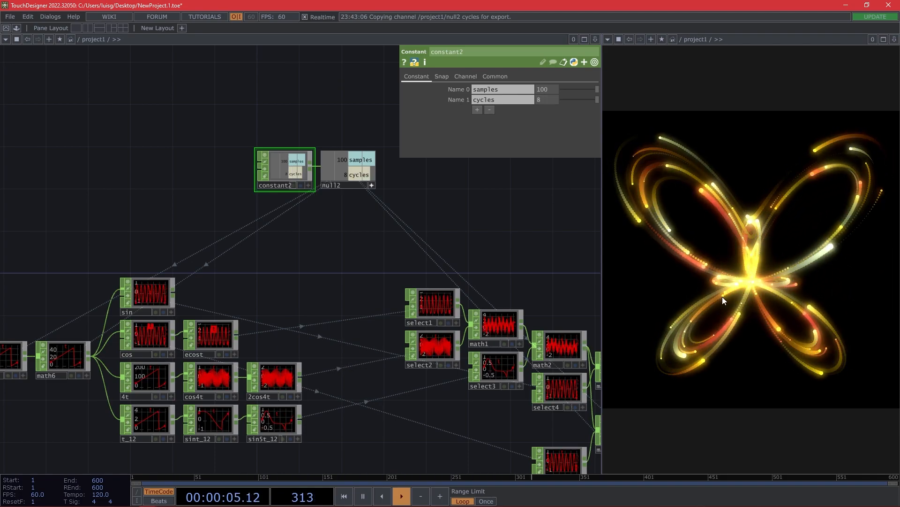
- Slow the t Pattern's Phase expression, trying absTime.seconds*0.001 and settling on absTime.seconds*0.005
click(733, 195)
click(707, 229)
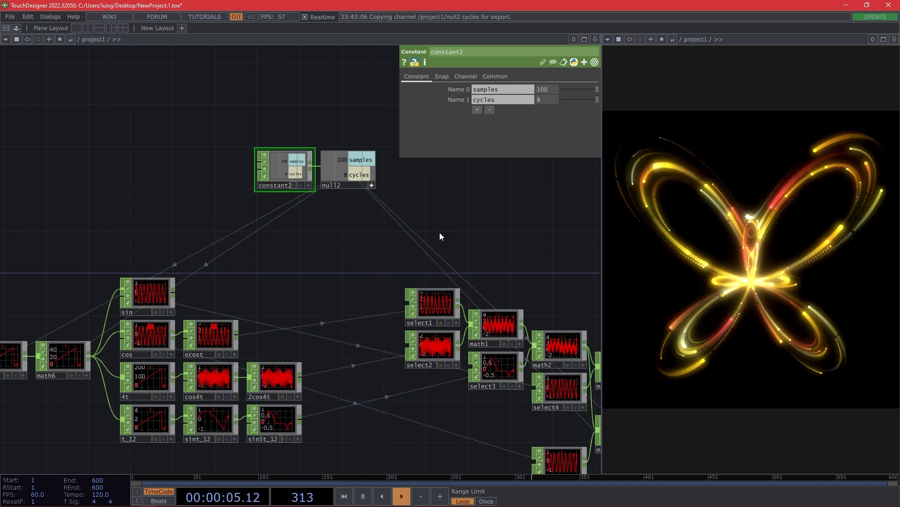
drag(135, 246, 276, 247)
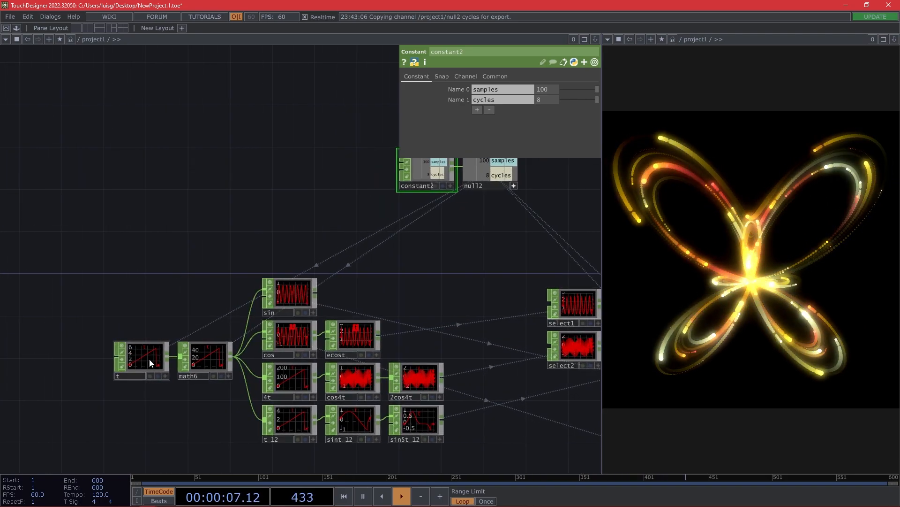
click(141, 359)
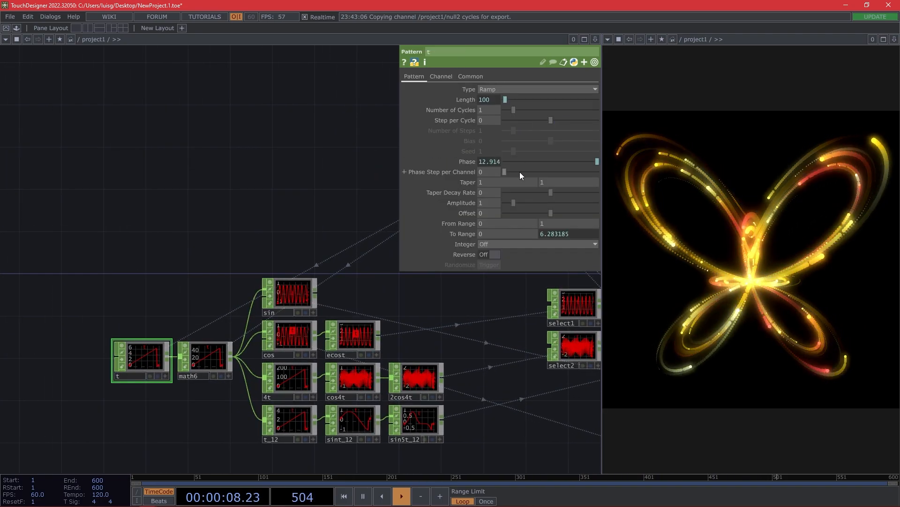
click(478, 162)
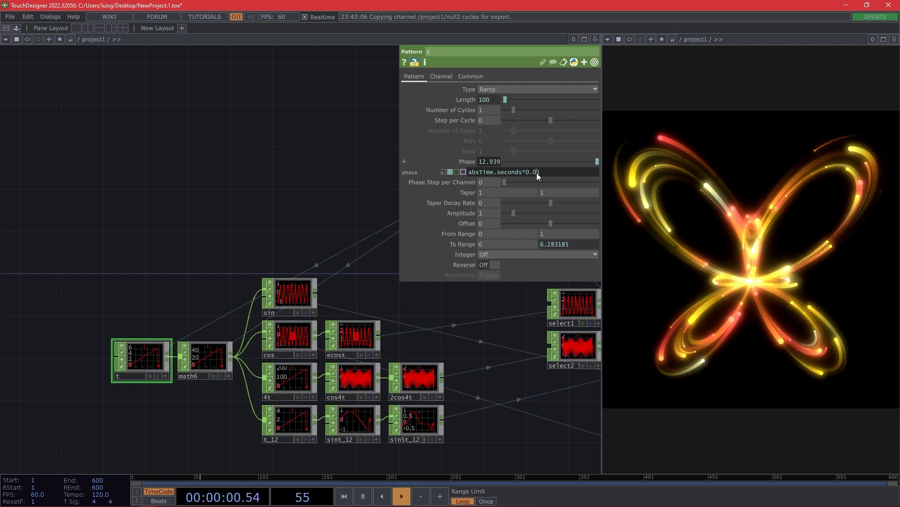
text(0)
key(Return)
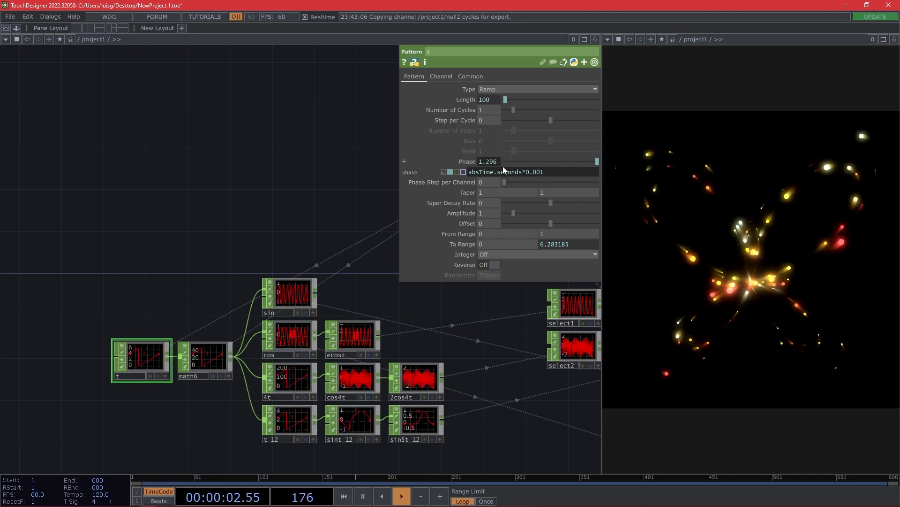
click(539, 173)
key(BackSpace)
text(5)
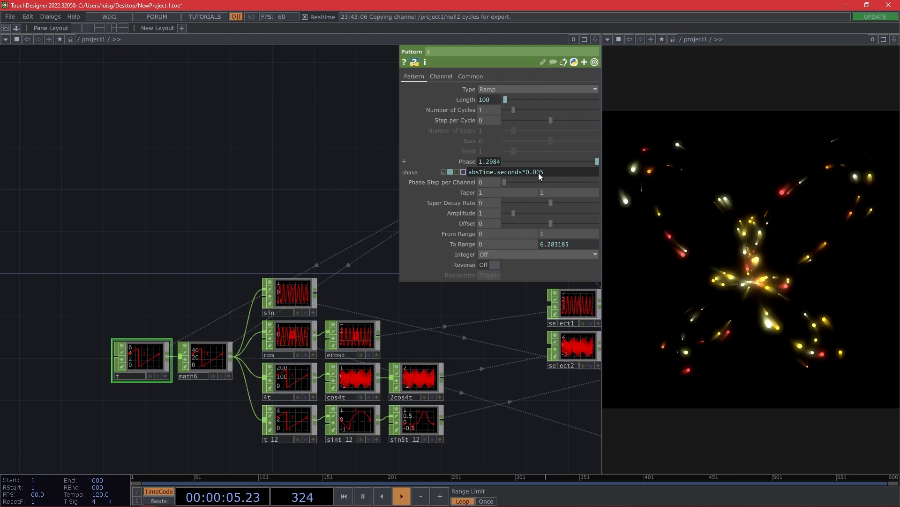
key(Return)
- Set the samples value in constant2 to 400
drag(251, 154, 152, 166)
click(331, 176)
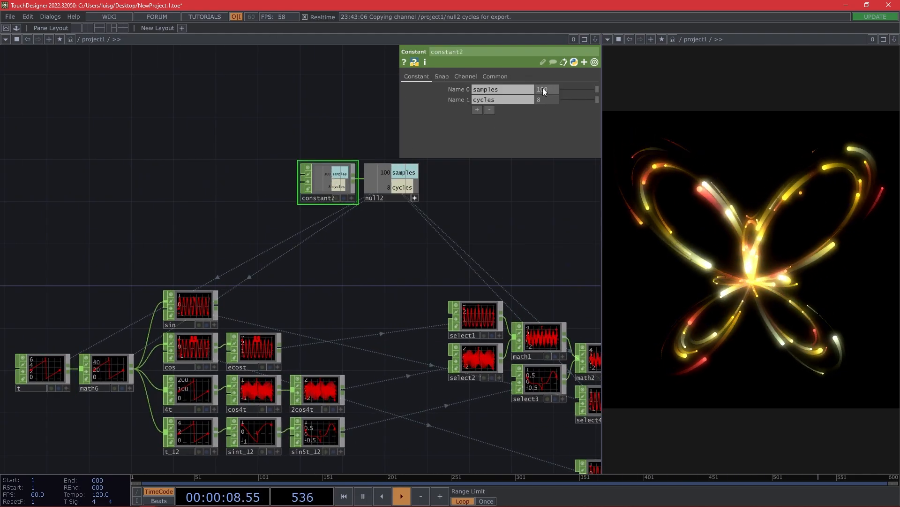
text(4)
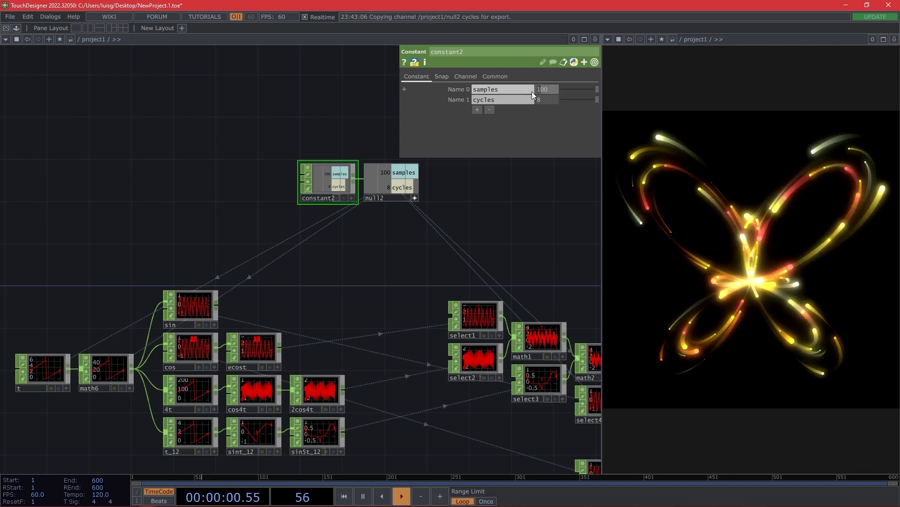
key(Return)
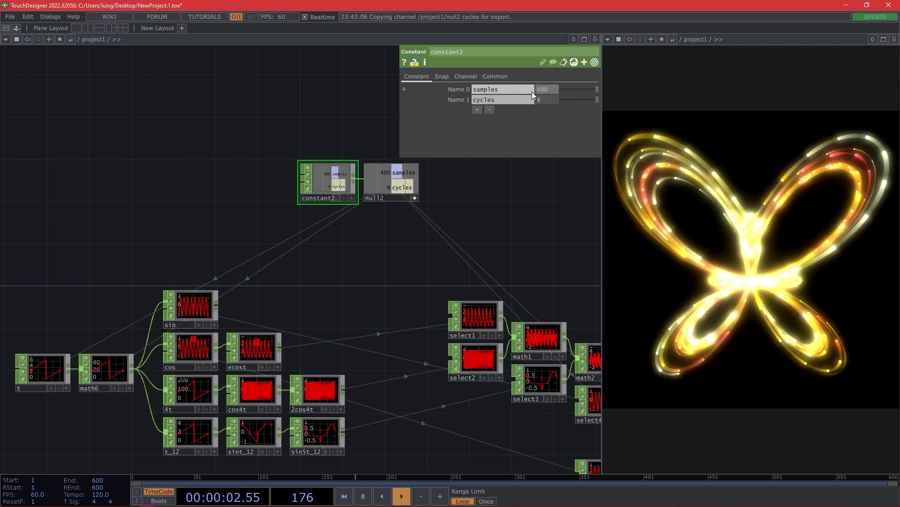
- Lower the feedback component's Opacity to 0.861 and its Dry / Wet Mix to 0.324
drag(469, 221, 377, 224)
drag(428, 251, 319, 258)
drag(258, 280, 235, 273)
scroll(374, 275, down, 5)
scroll(357, 260, up, 6)
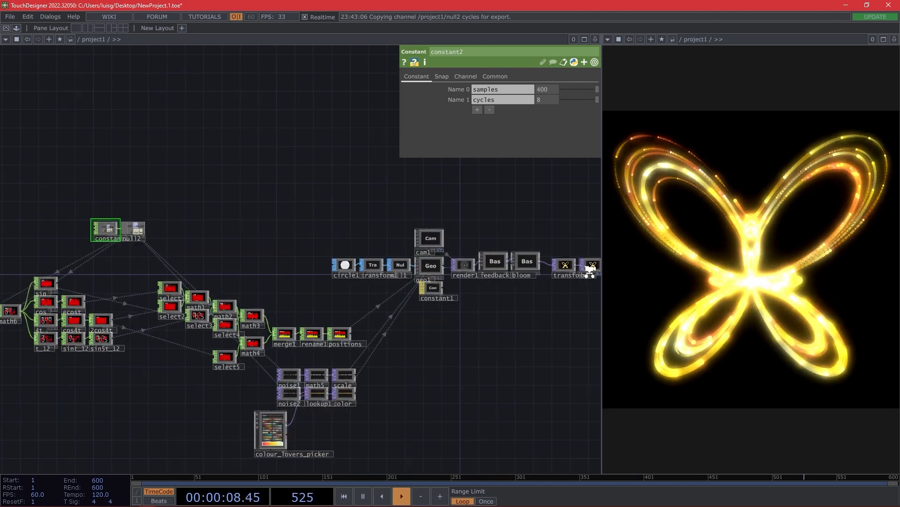
click(367, 249)
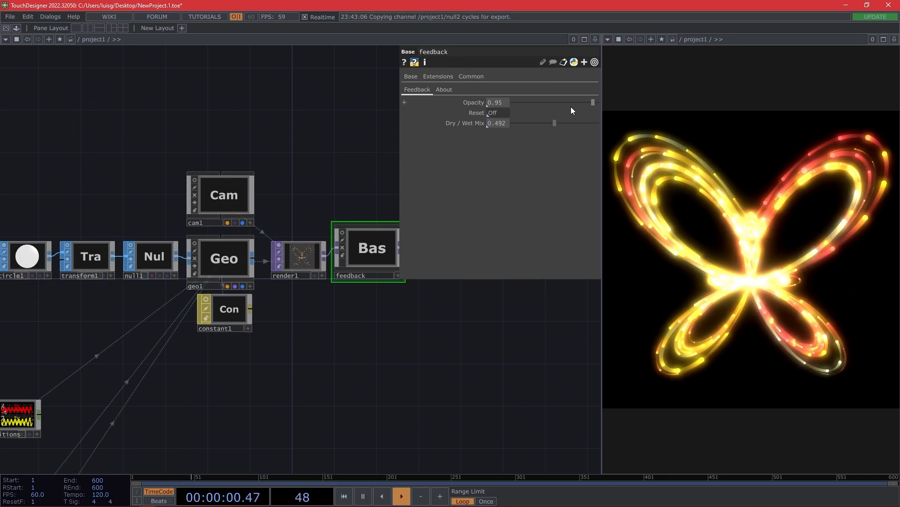
drag(592, 102, 541, 122)
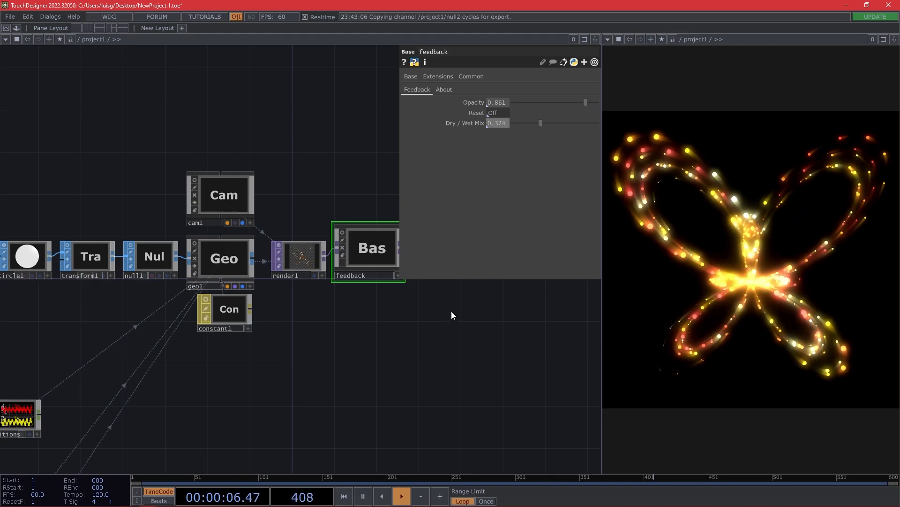
key(p)
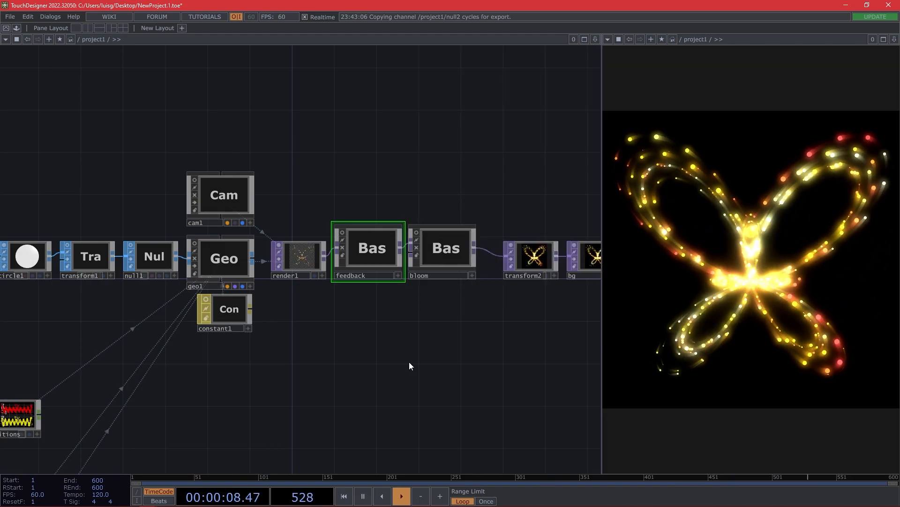
- Move transform2 and bg closer to bloom, and shift the chain from render1 to bg slightly away from geo1
key(h)
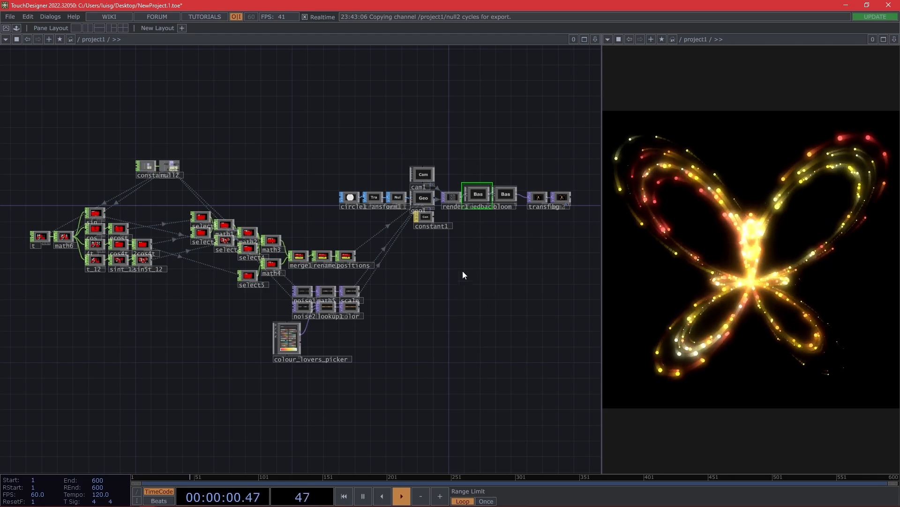
click(529, 199)
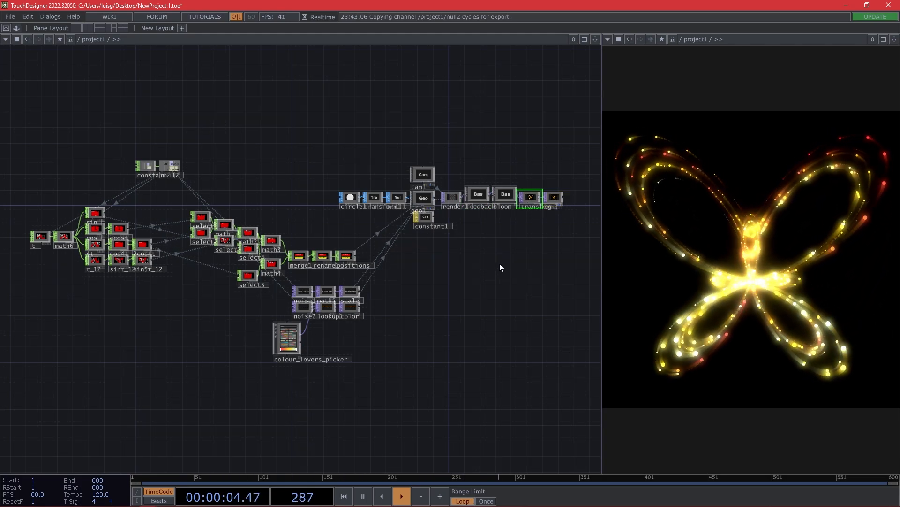
right_drag(595, 262, 446, 175)
drag(455, 201, 459, 202)
click(494, 285)
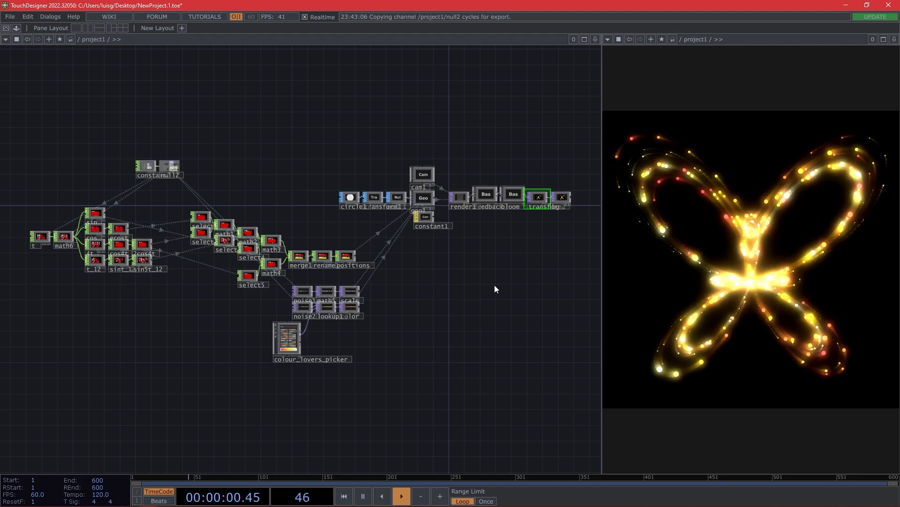
- Switch to the Buttlerfly Curve.toe project and examine the CHOPs and TOPs butterfly versions at its root level
key(ctrl)
key(ctrl)
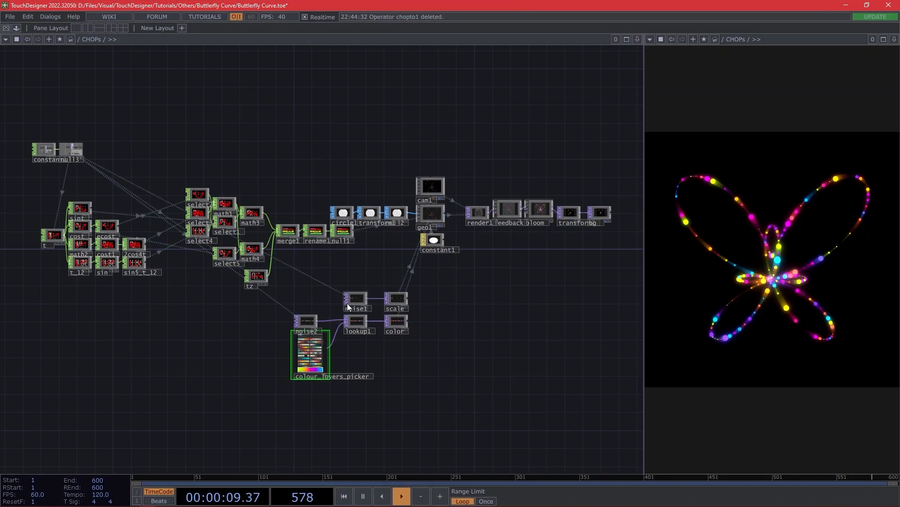
key(u)
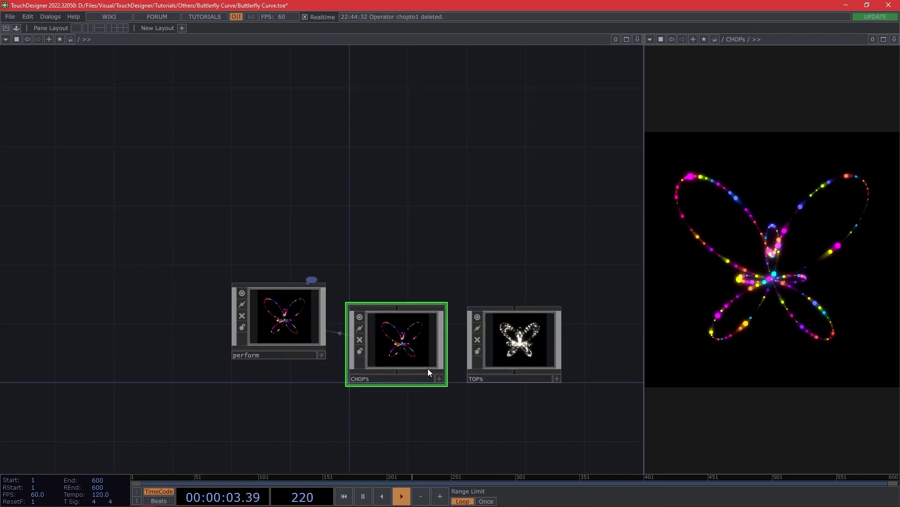
scroll(428, 367, up, 2)
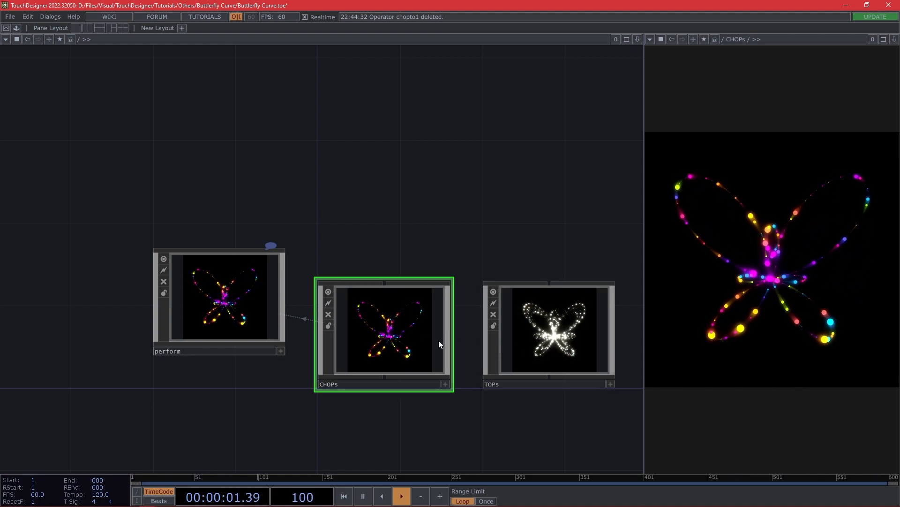
scroll(400, 333, up, 5)
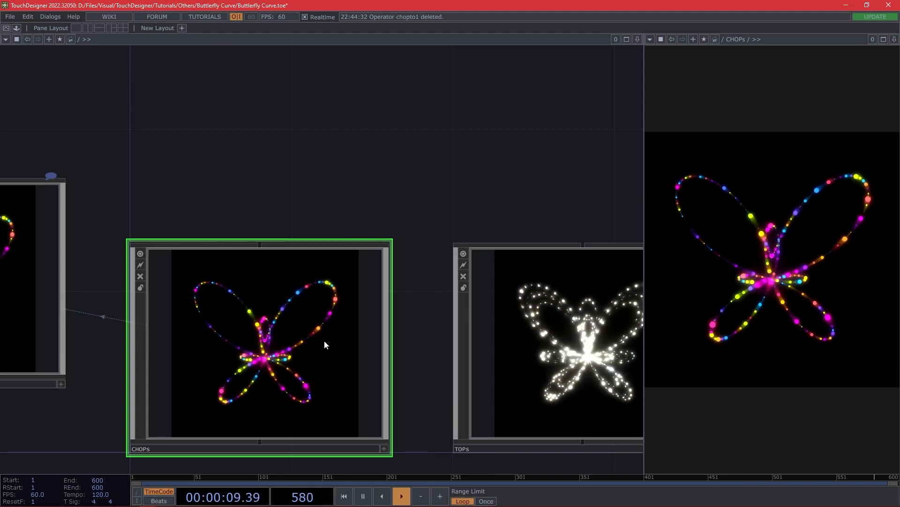
scroll(324, 339, up, 3)
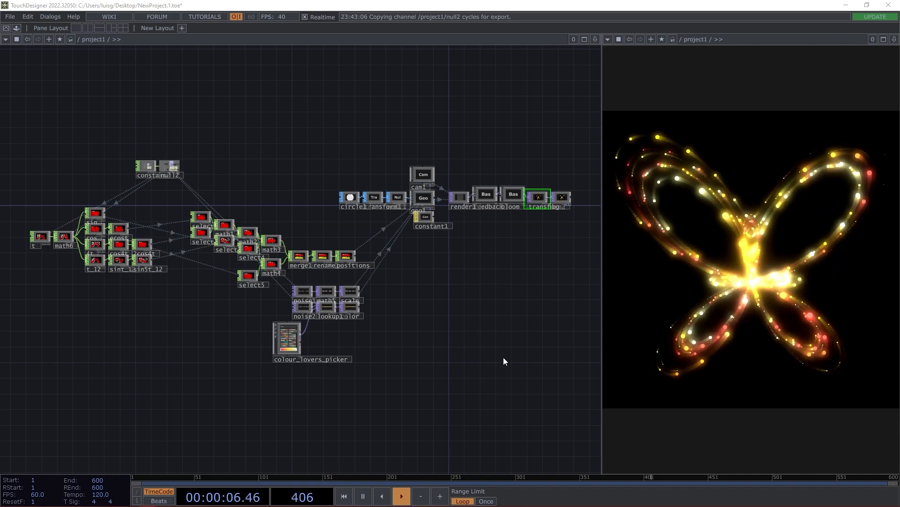
drag(503, 356, 497, 401)
drag(448, 353, 457, 362)
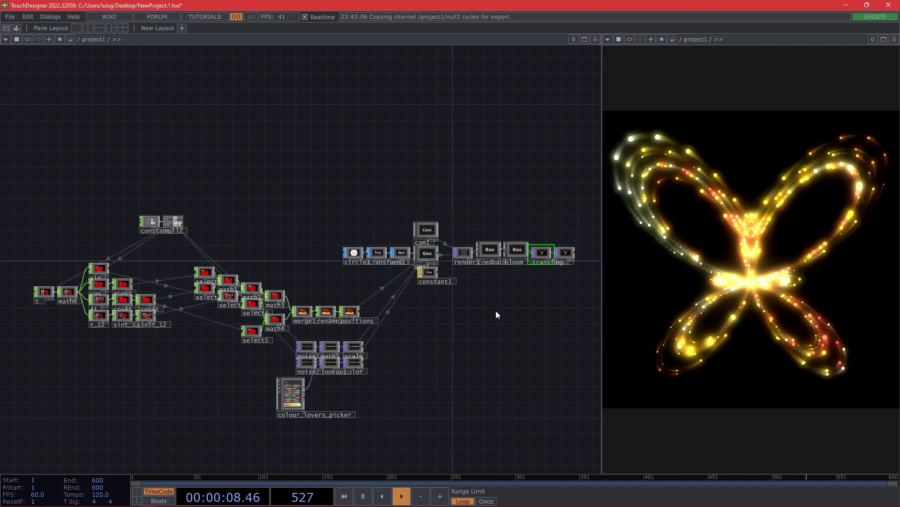